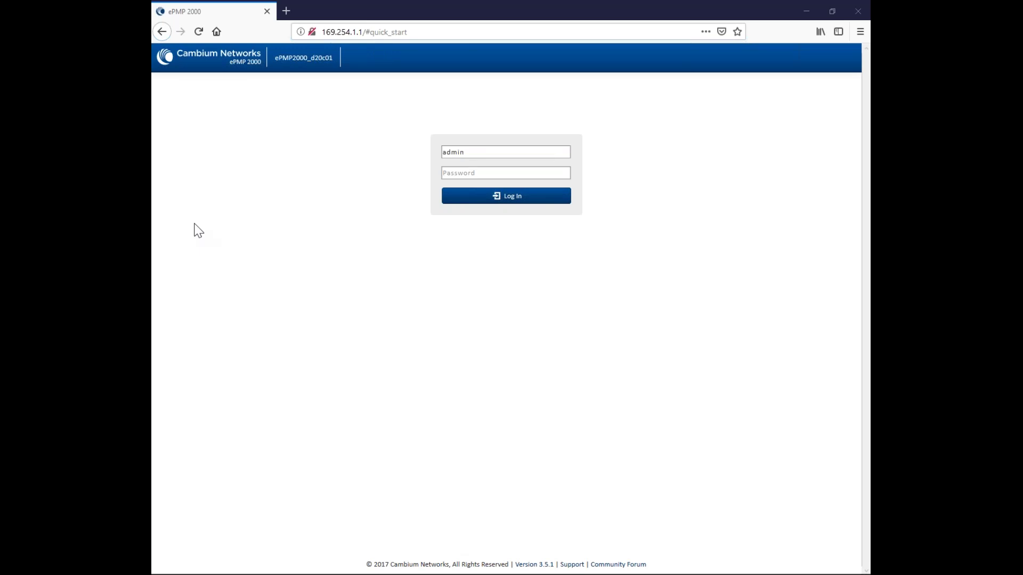
Step: Log in to the ePMP 2000 at 169.254.1.1 with the administrator password
left_click_drag(363, 32, 322, 32)
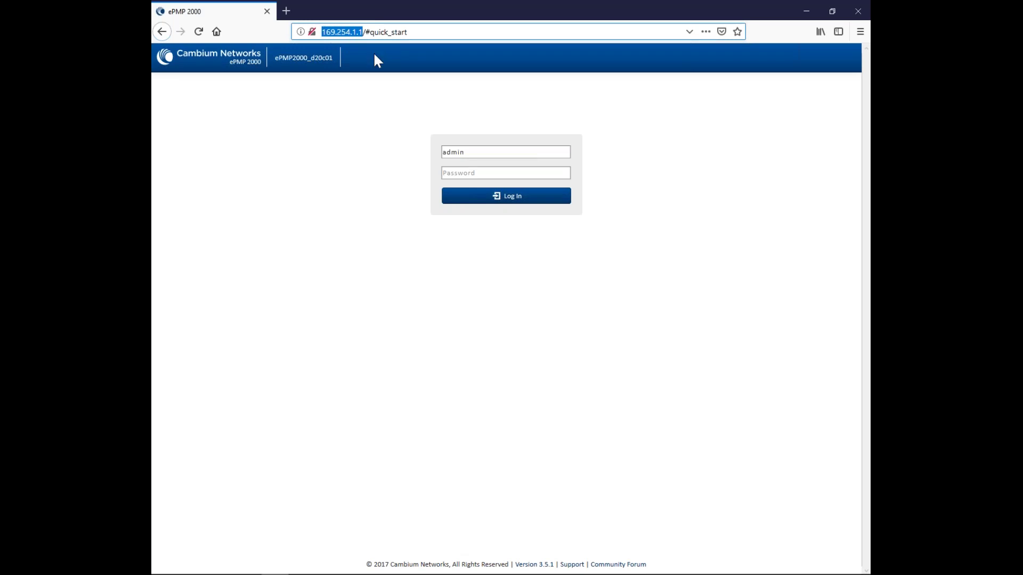
left_click(464, 172)
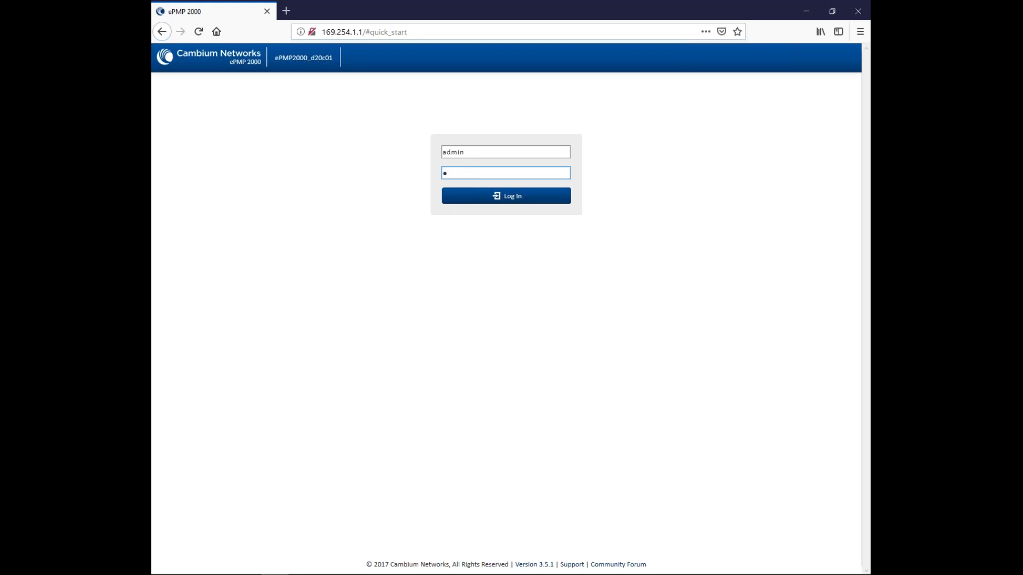
key("Return")
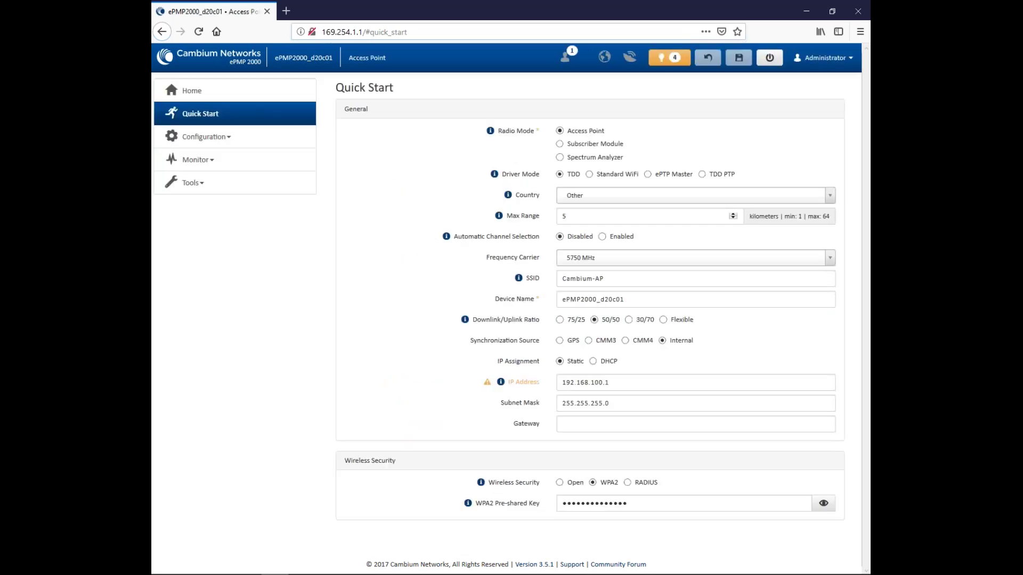
left_click(192, 91)
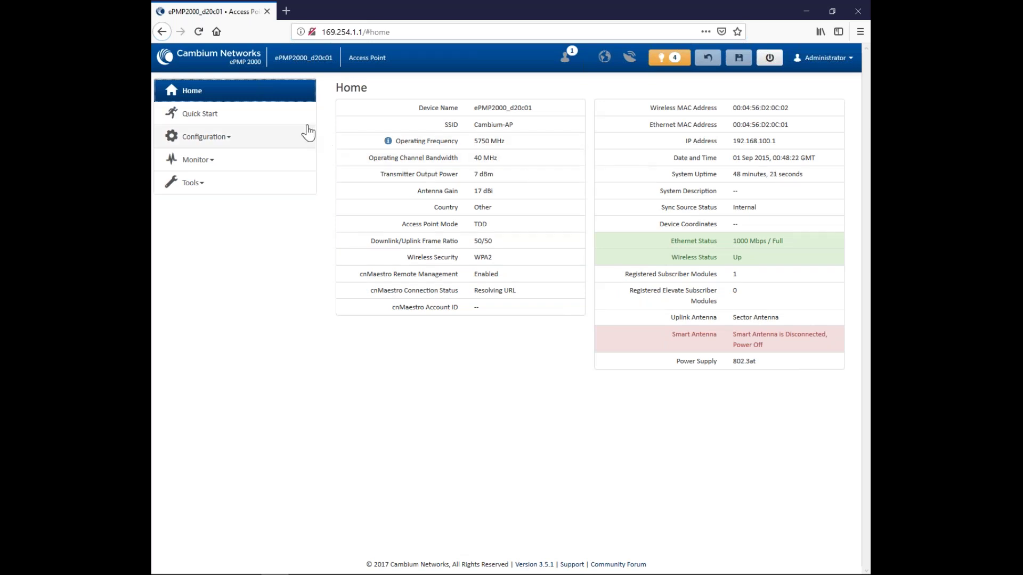
Step: Return to Quick Start, then show the Tools Software Upgrade page with version 3.5.1
left_click(211, 121)
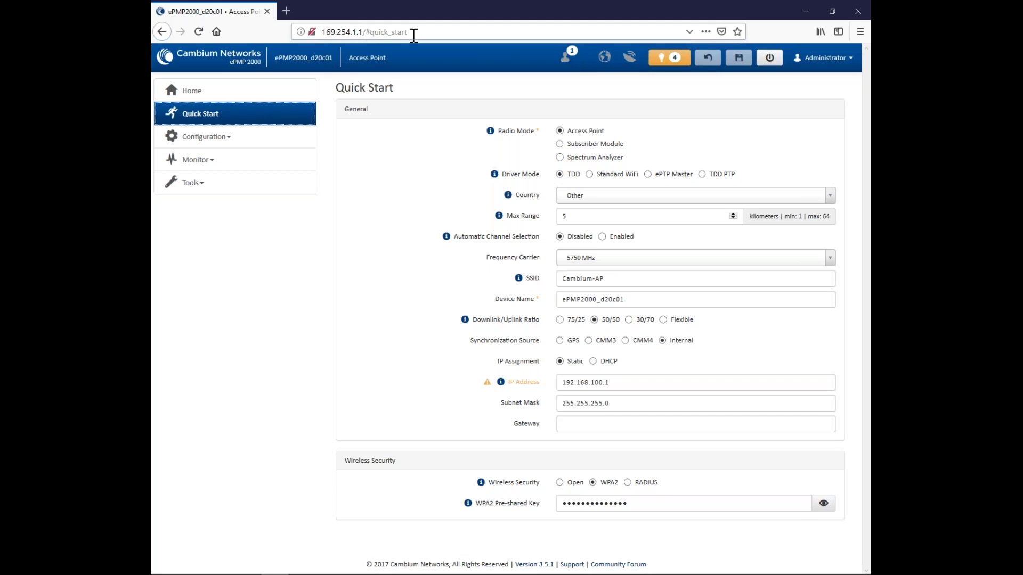
left_click(202, 192)
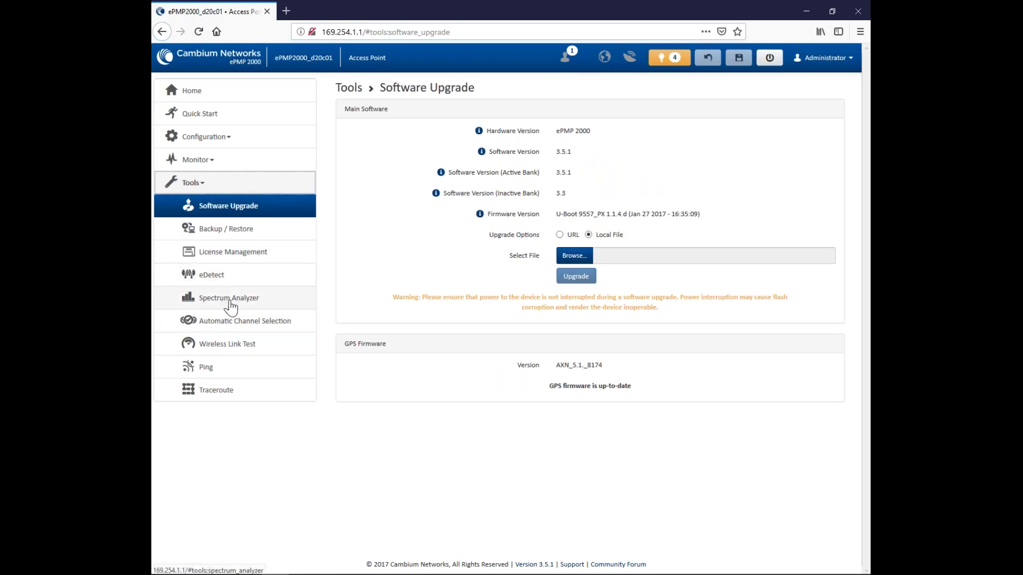
Step: View the Spectrum Analyzer page's device-mode warning, then go back to Quick Start
left_click(230, 305)
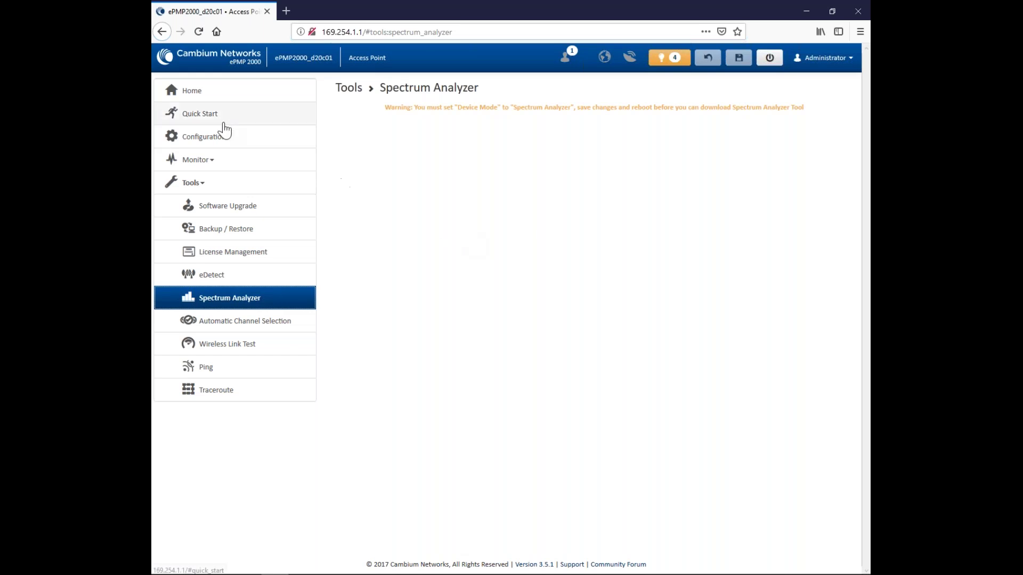
left_click(198, 121)
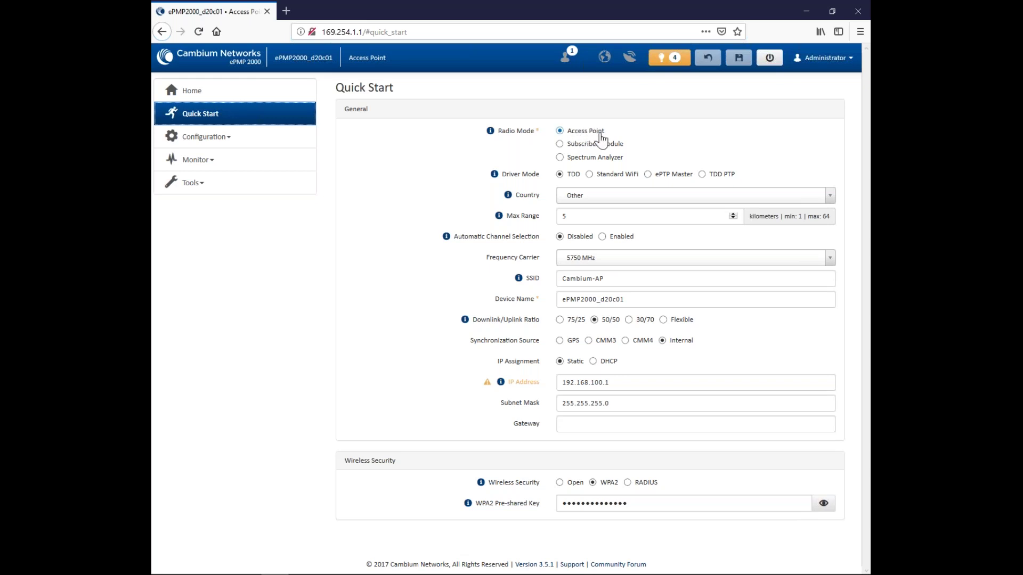
Step: Keep TDD as the driver mode on the Access Point Quick Start form
left_click(571, 179)
Step: Leave the country set to Other in the Quick Start country list
left_click(566, 198)
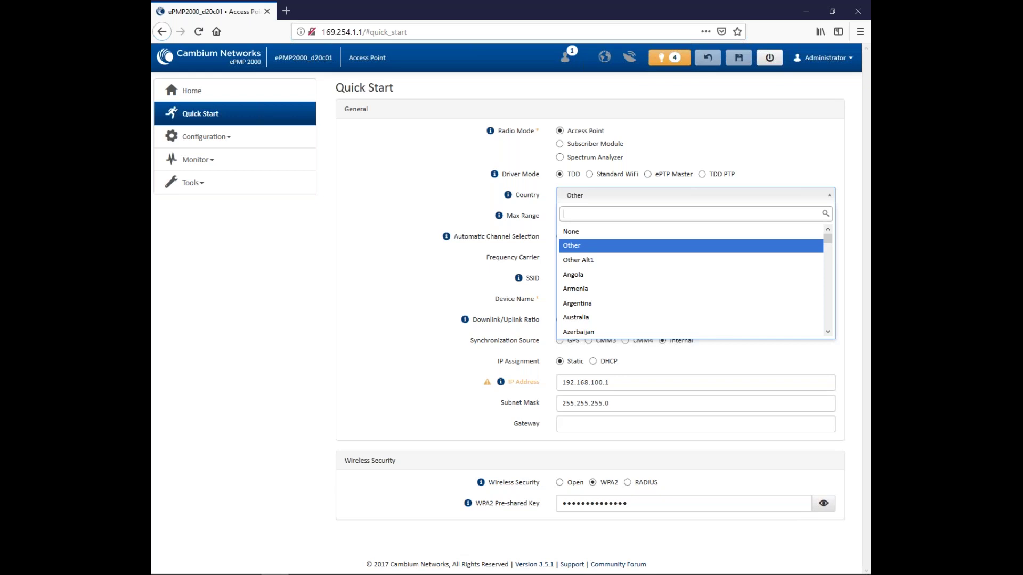
left_click(574, 247)
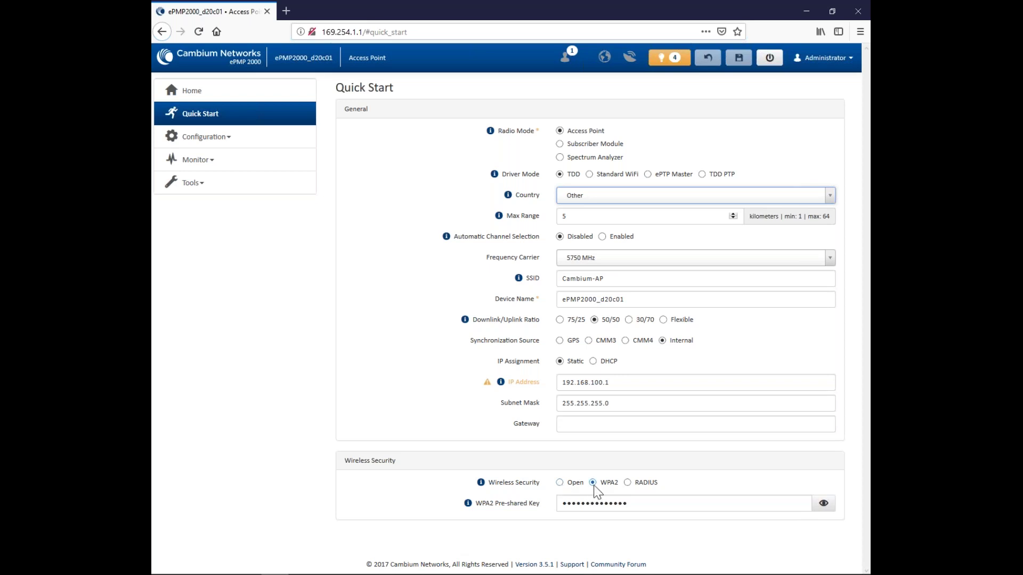
Step: Reveal and select the WPA2 pre-shared key, then start editing the page address
left_click(826, 503)
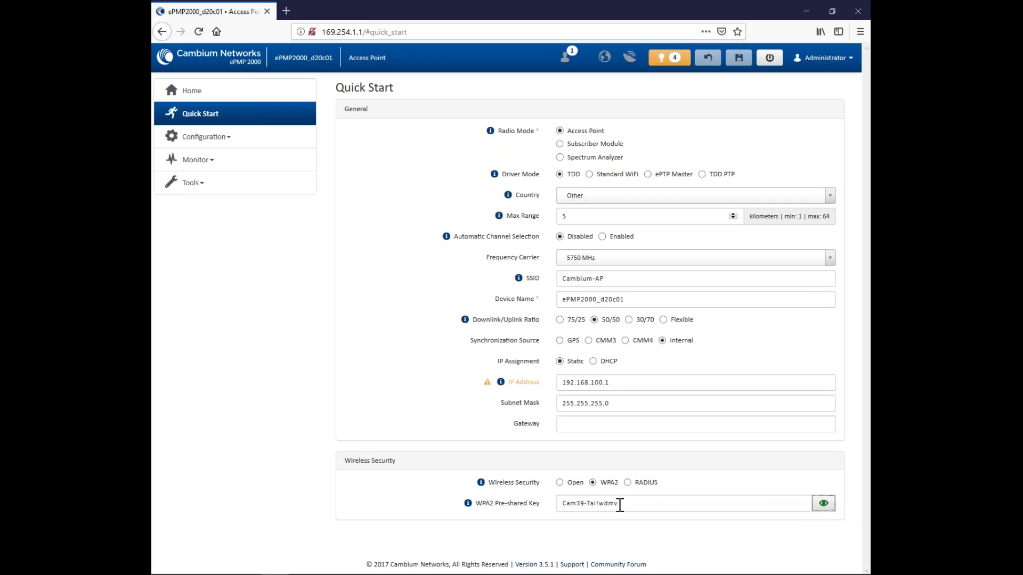
left_click_drag(620, 505, 548, 505)
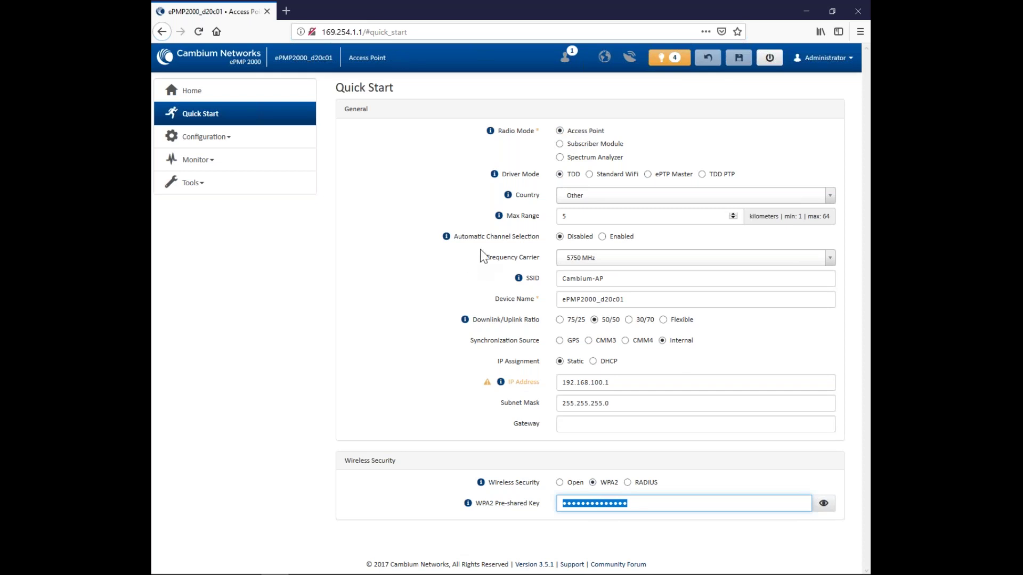
left_click(367, 32)
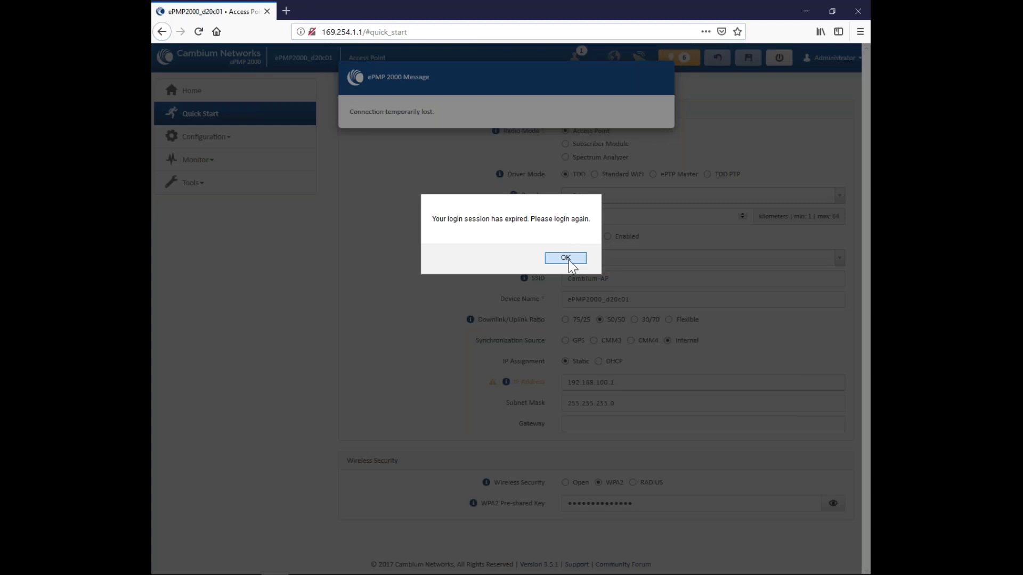
Step: Dismiss the expired-session notice and reload 169.254.1.1 without /#quick_start
left_click(568, 260)
left_click(359, 33)
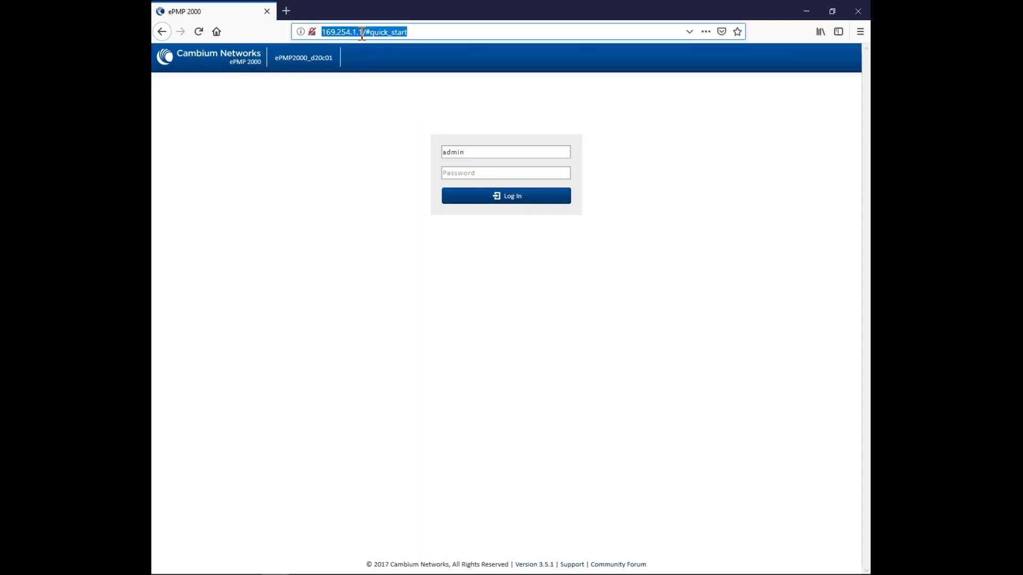
left_click_drag(363, 32, 440, 34)
key("BackSpace")
key("Return")
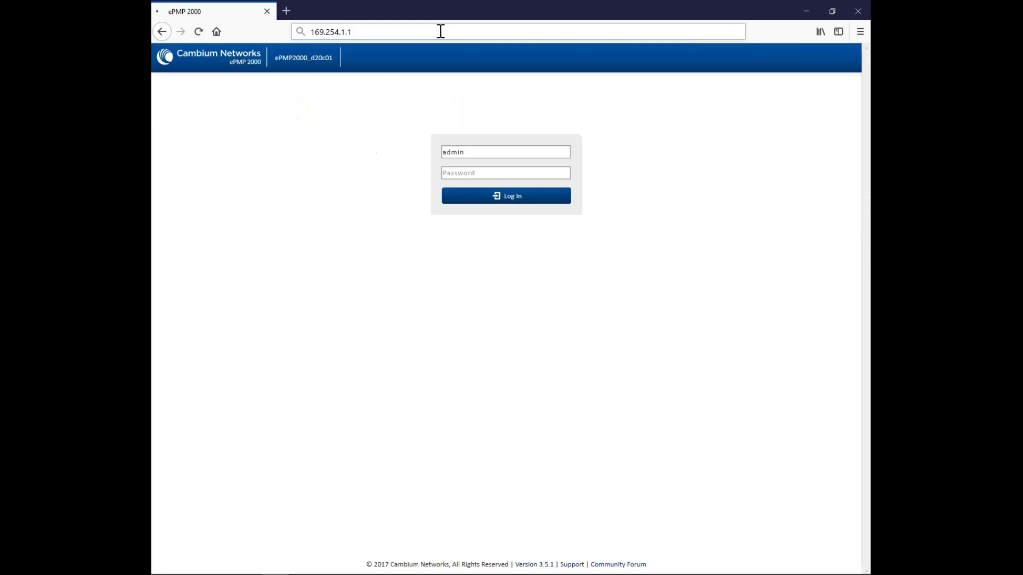
Step: Log in to the ePMP 1000 subscriber module with the admin username and password
left_click(461, 152)
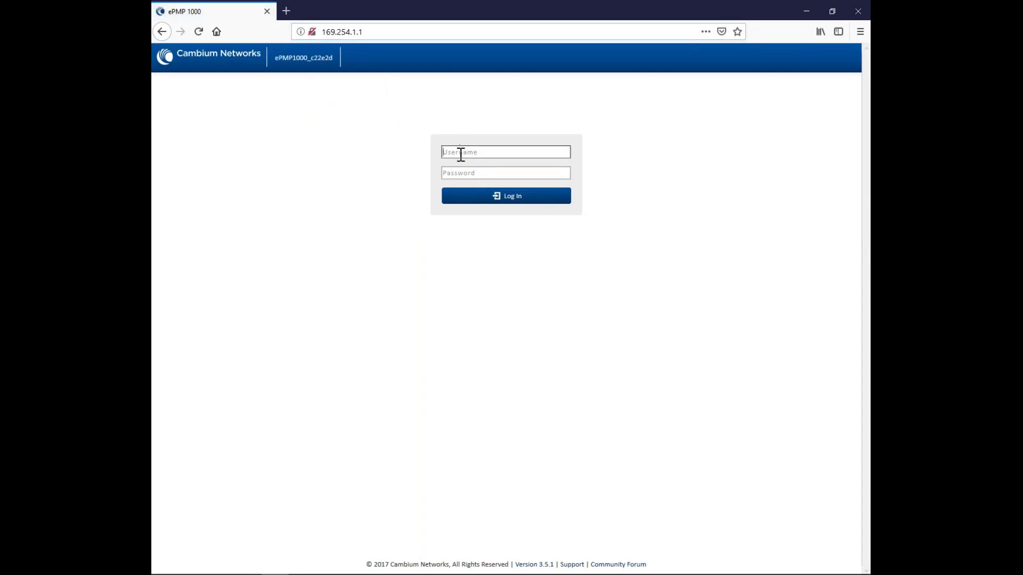
key("Tab")
key("Return")
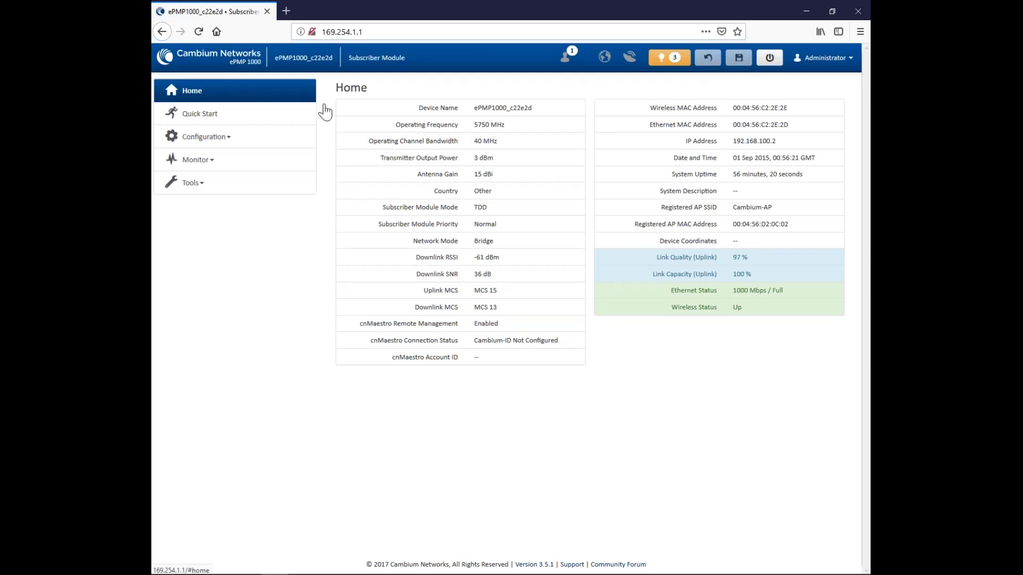
Step: Highlight the device name ePMP1000_c22e2d, then open the subscriber module's Quick Start settings
left_click_drag(357, 59, 406, 61)
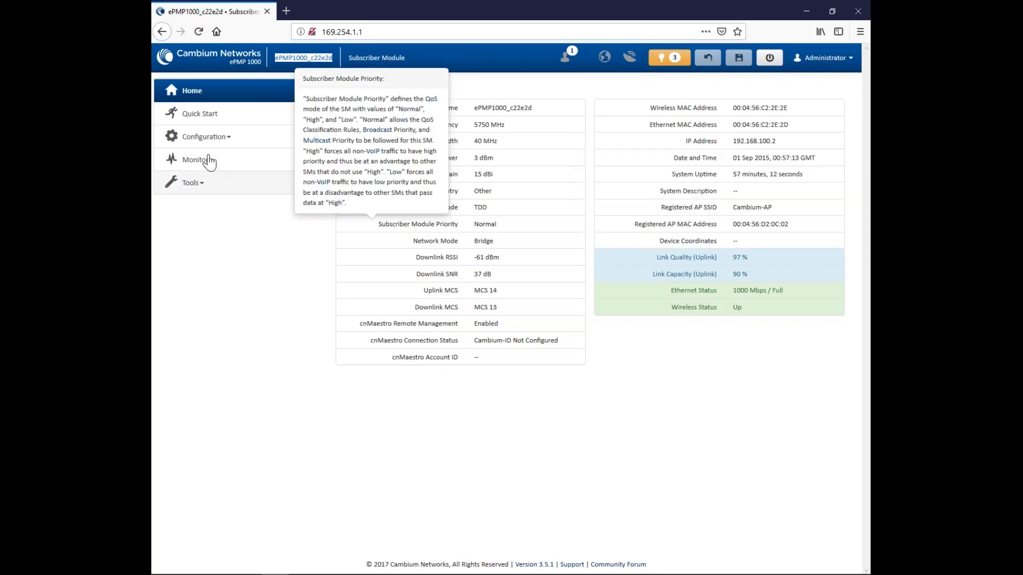
left_click(202, 120)
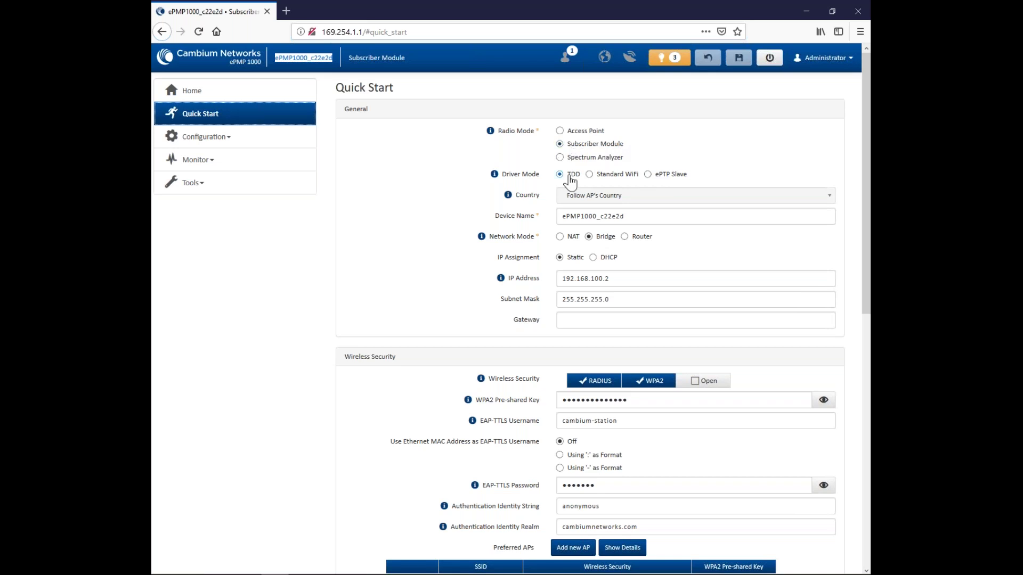
Step: Open a blank browser tab beside the ePMP 1000 Quick Start tab
left_click(286, 11)
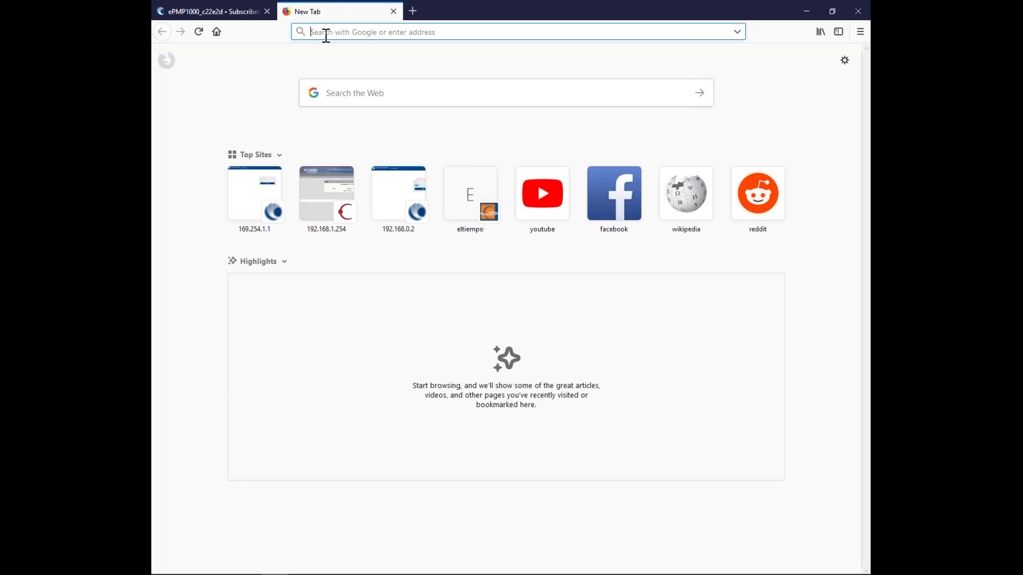
Step: Try loading 192.168.100.1 in the new tab, then switch back to the ePMP1000_c22e2d tab
type("192.168.100.1")
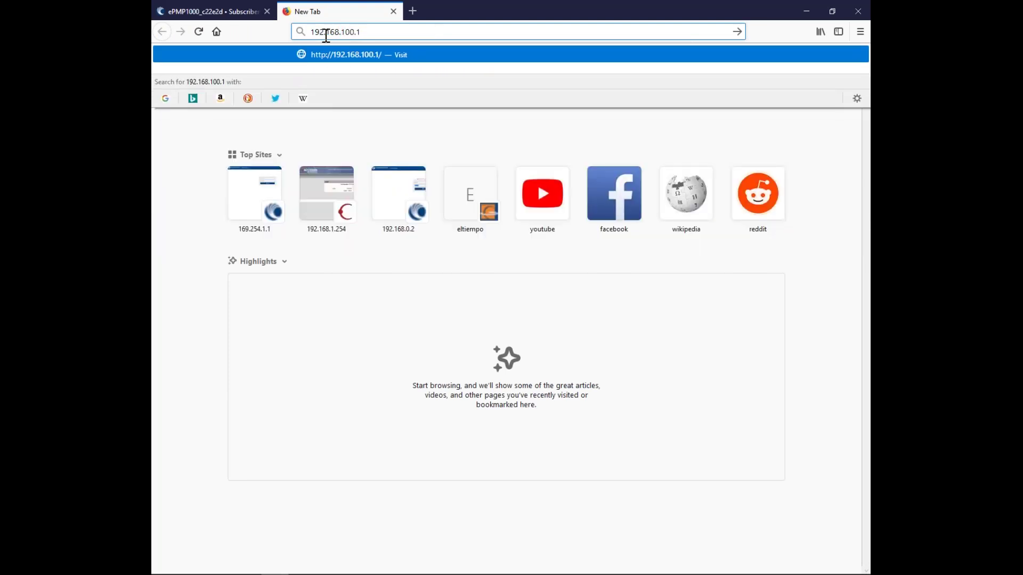
key("Return")
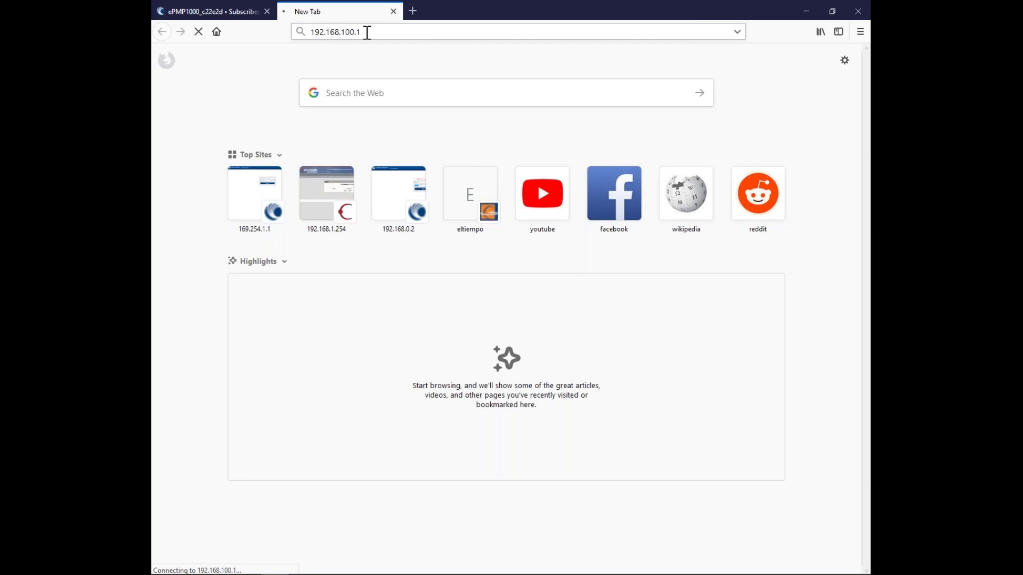
left_click(229, 12)
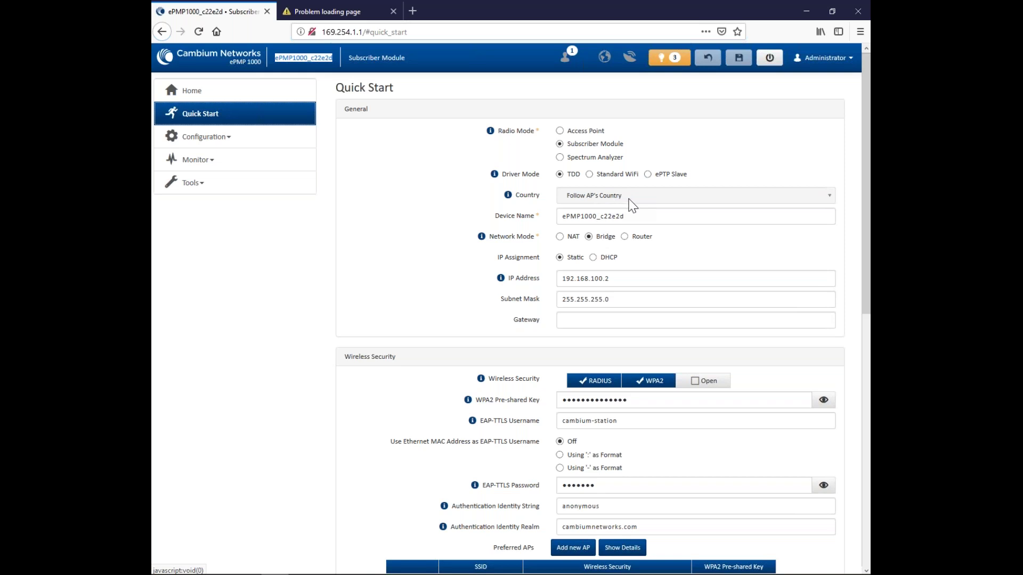
double_click(627, 219)
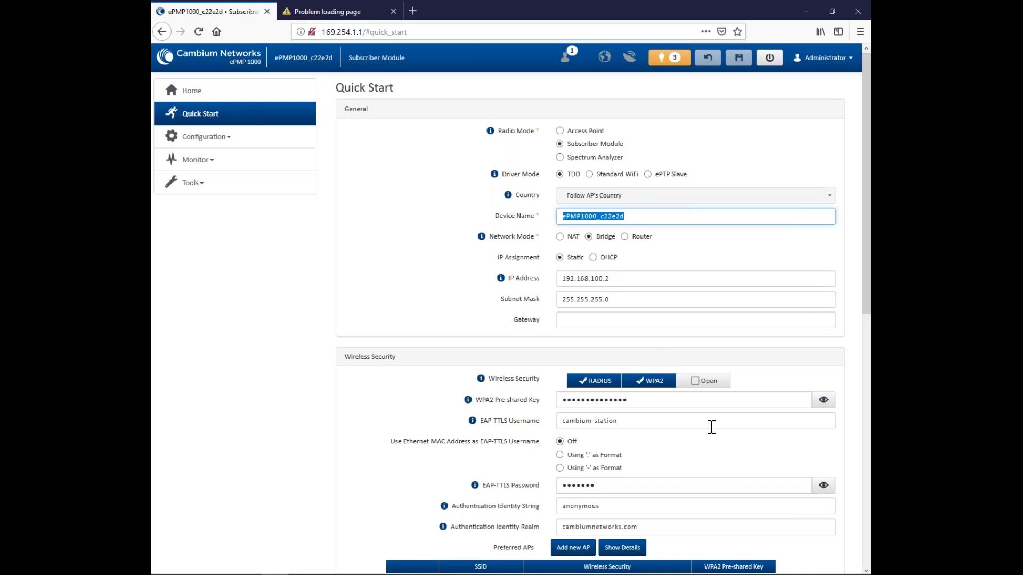
left_click_drag(866, 287, 866, 359)
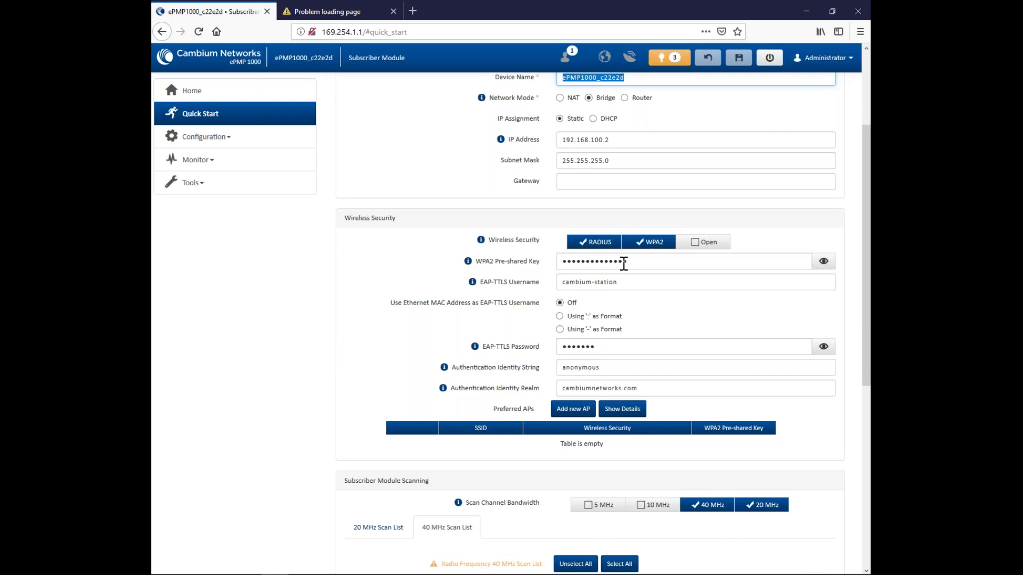
left_click(823, 261)
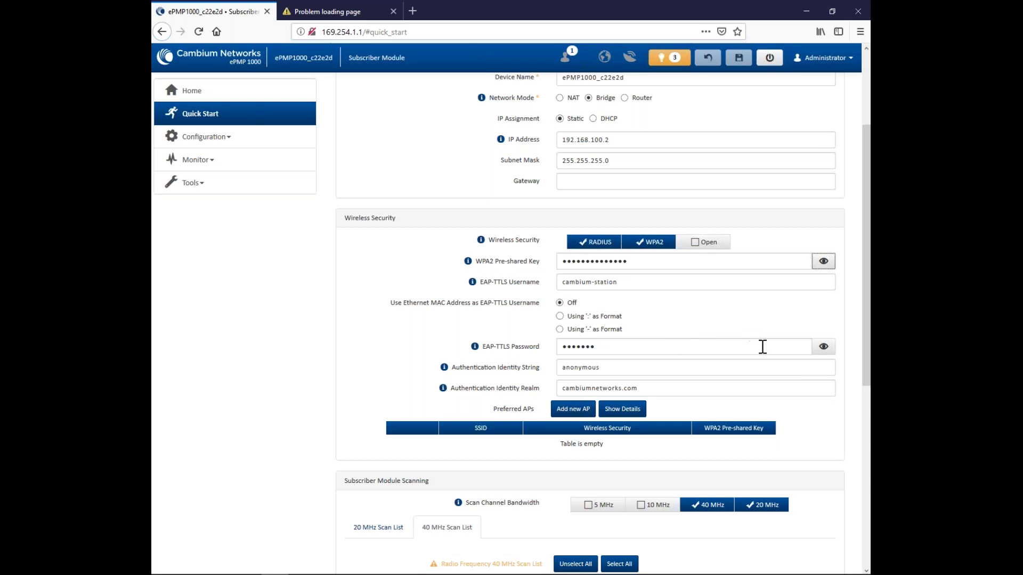
left_click(822, 347)
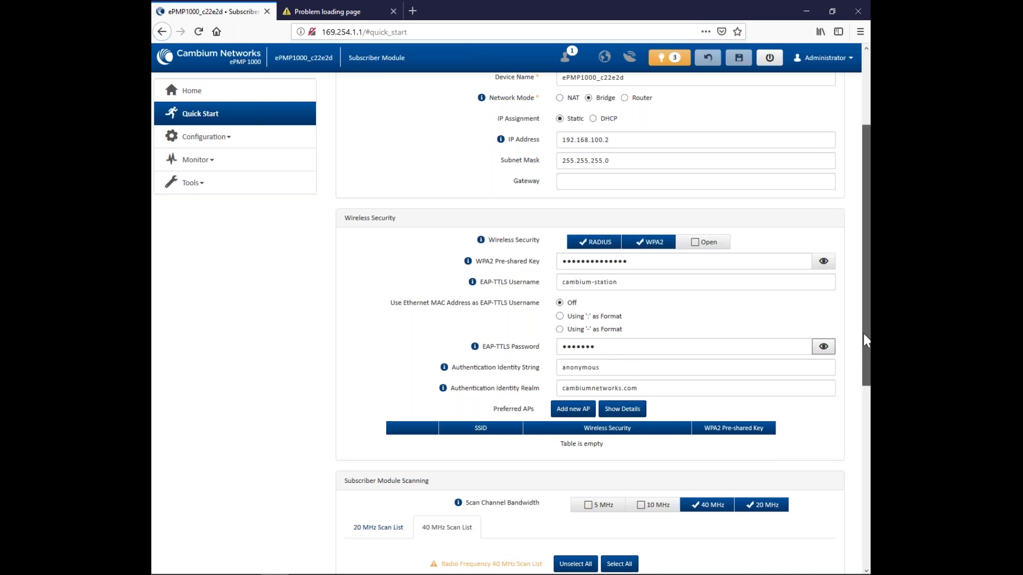
left_click_drag(862, 333, 862, 432)
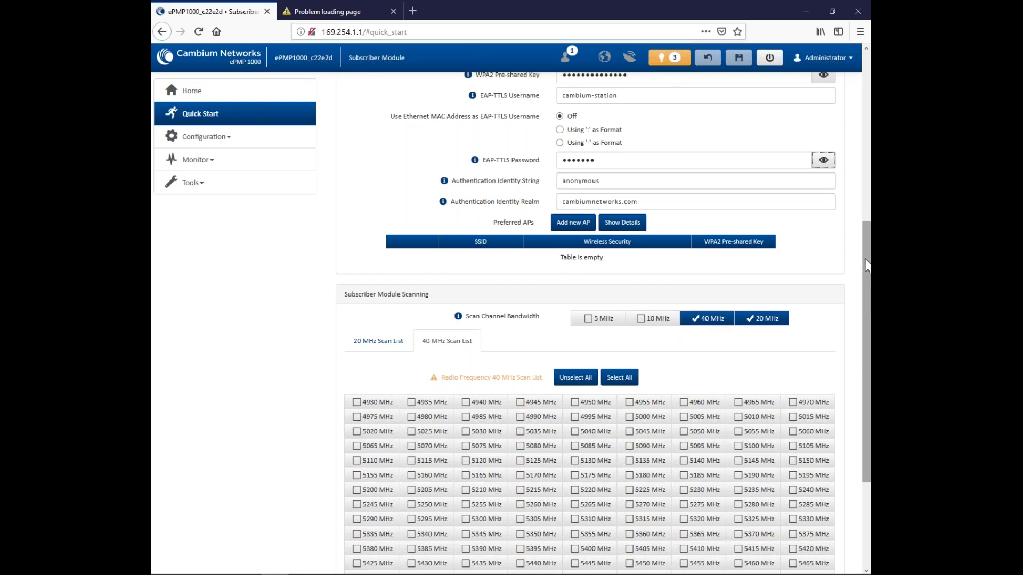
Step: Tick 5750 MHz in the 40 MHz Scan List under Subscriber Module Scanning, then go to the Tools pages
left_click_drag(867, 269, 867, 356)
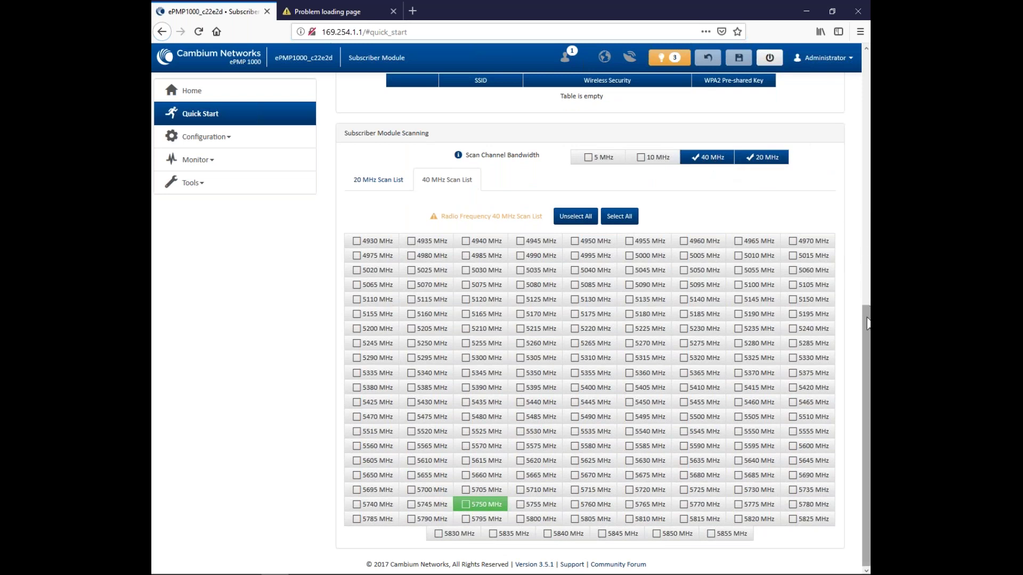
scroll(867, 320, "up", 5)
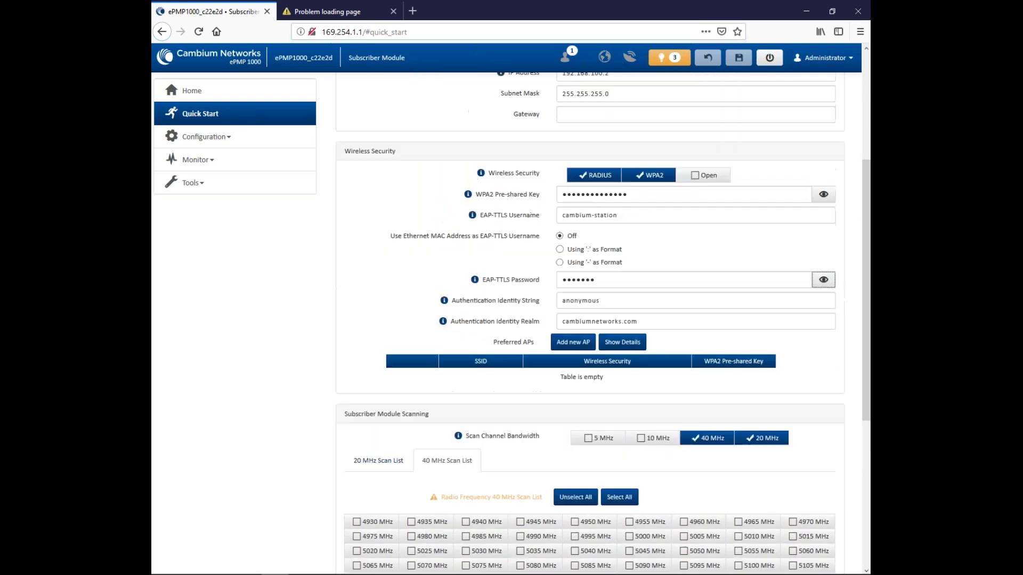
scroll(868, 268, "down", 5)
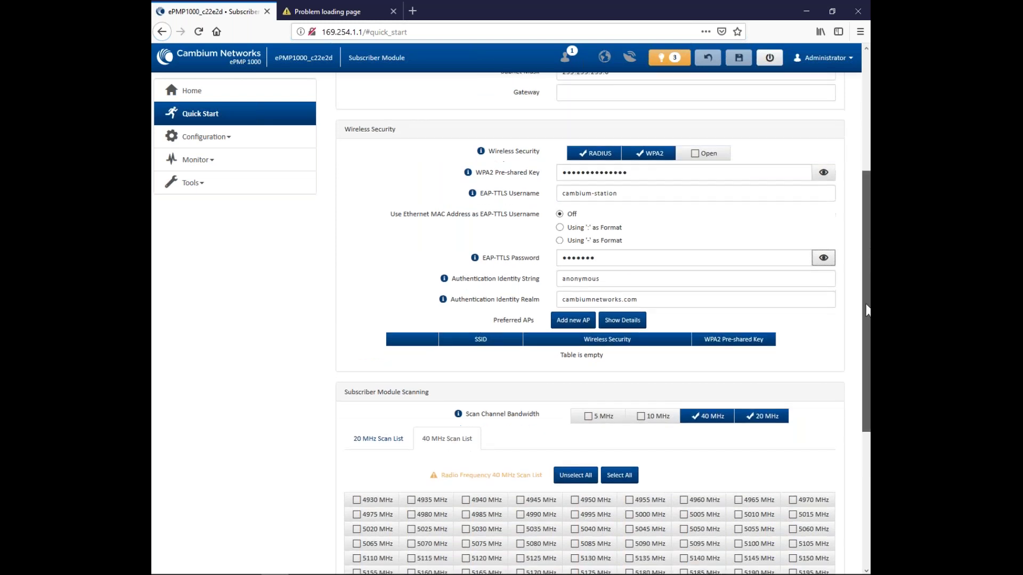
scroll(857, 407, "down", 1)
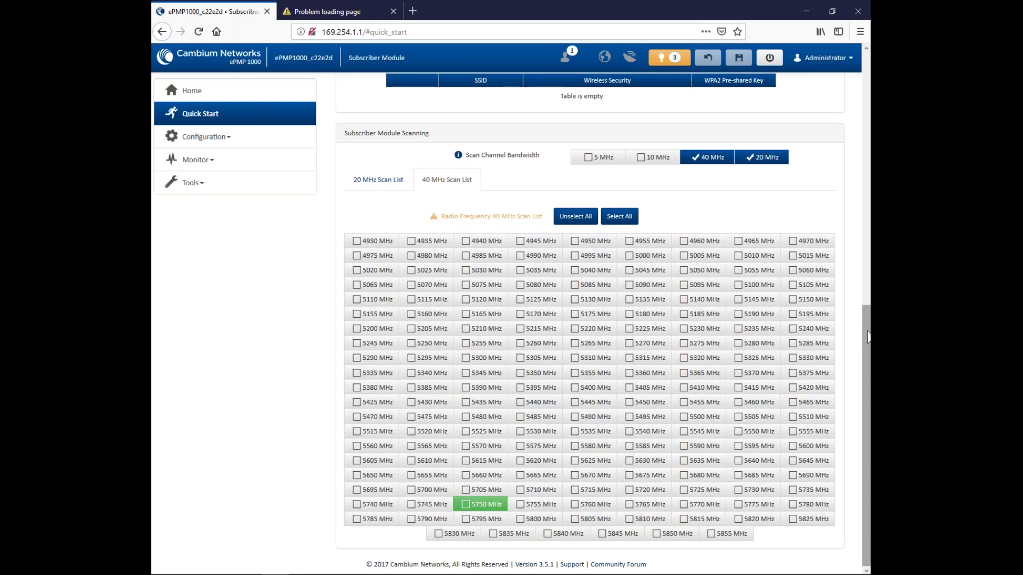
mouse_move(867, 336)
left_mouse_down()
mouse_move(868, 325)
mouse_move(869, 338)
left_mouse_up()
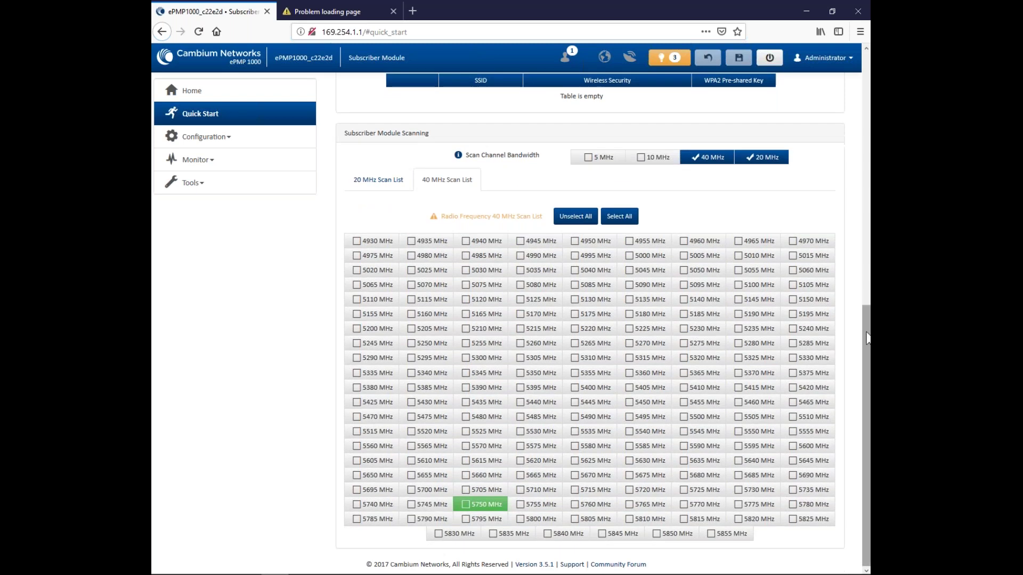
left_click(466, 506)
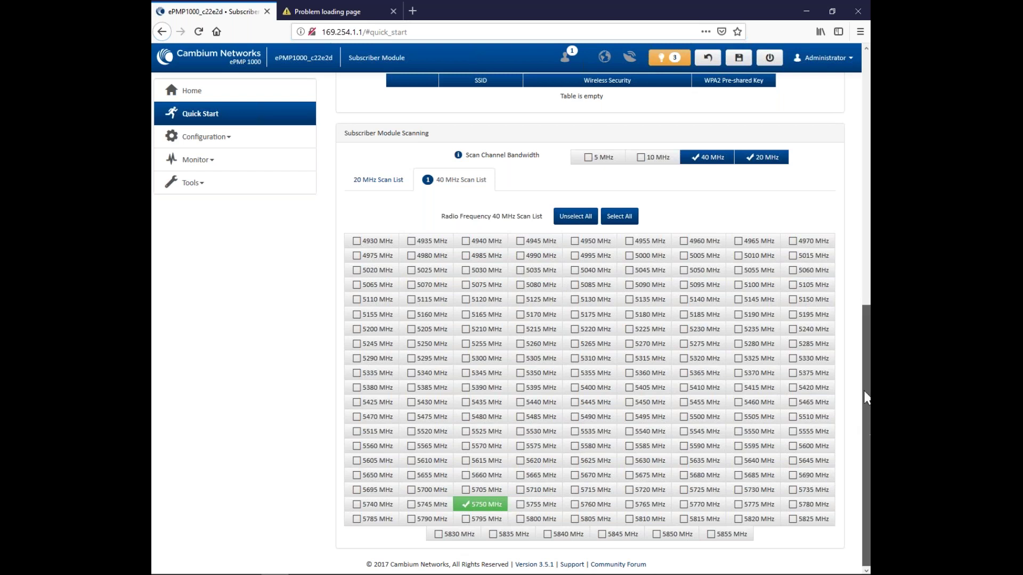
left_click_drag(867, 399, 867, 258)
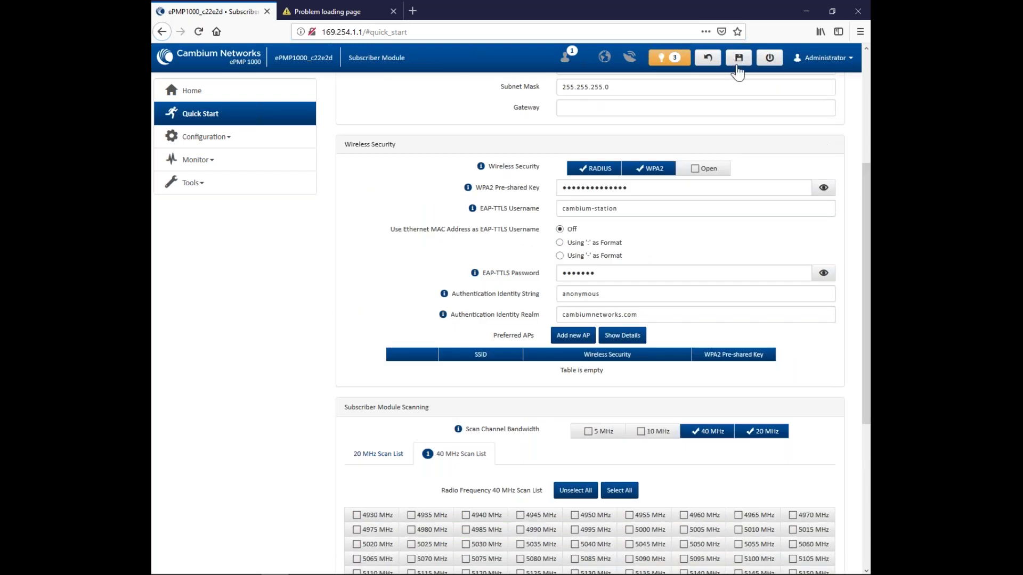
left_click(203, 186)
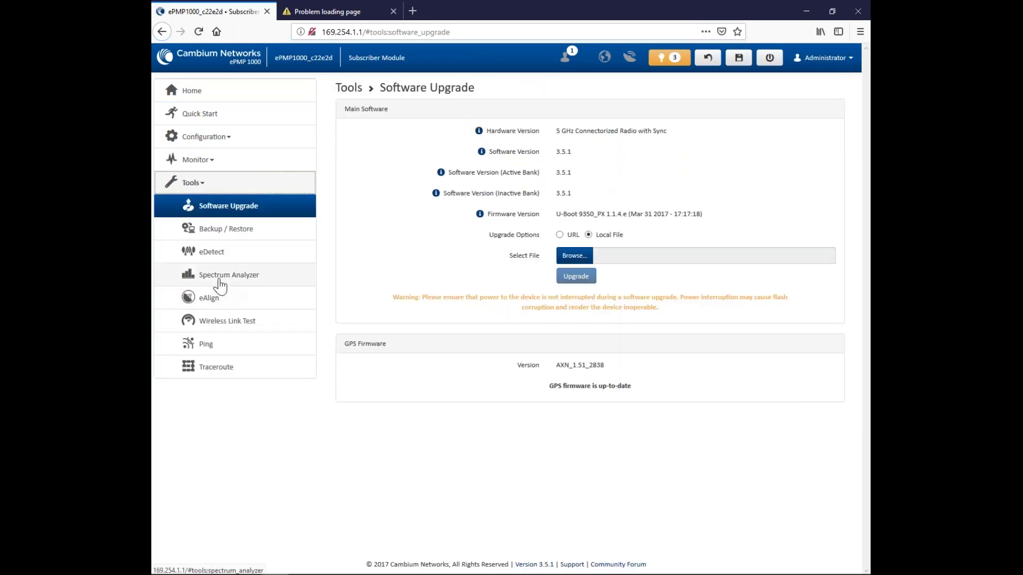
Step: Confirm in eAlign the 5750 MHz link to Cambium-AP at -59 dBm, then view Performance statistics
left_click(212, 298)
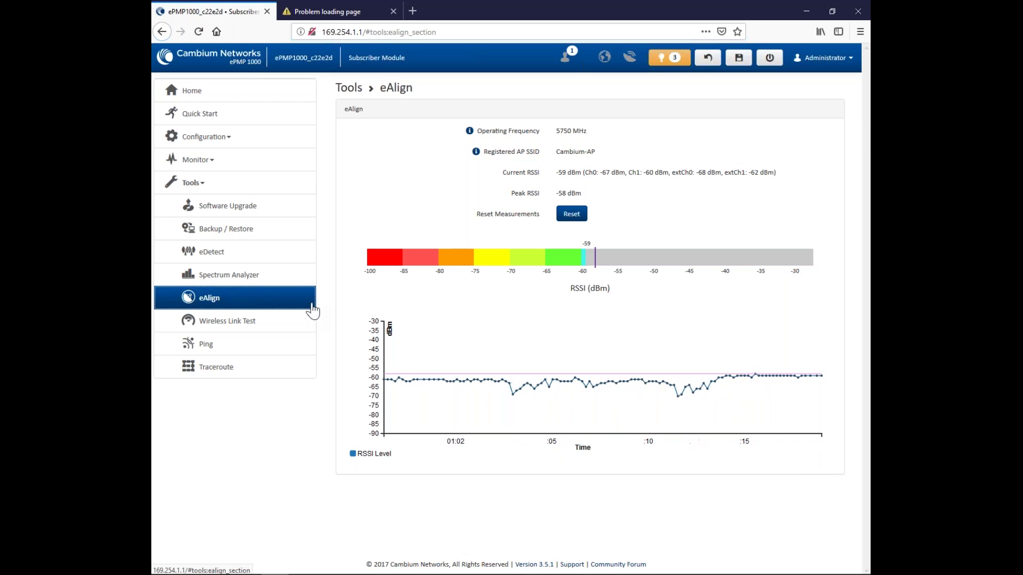
left_click(218, 161)
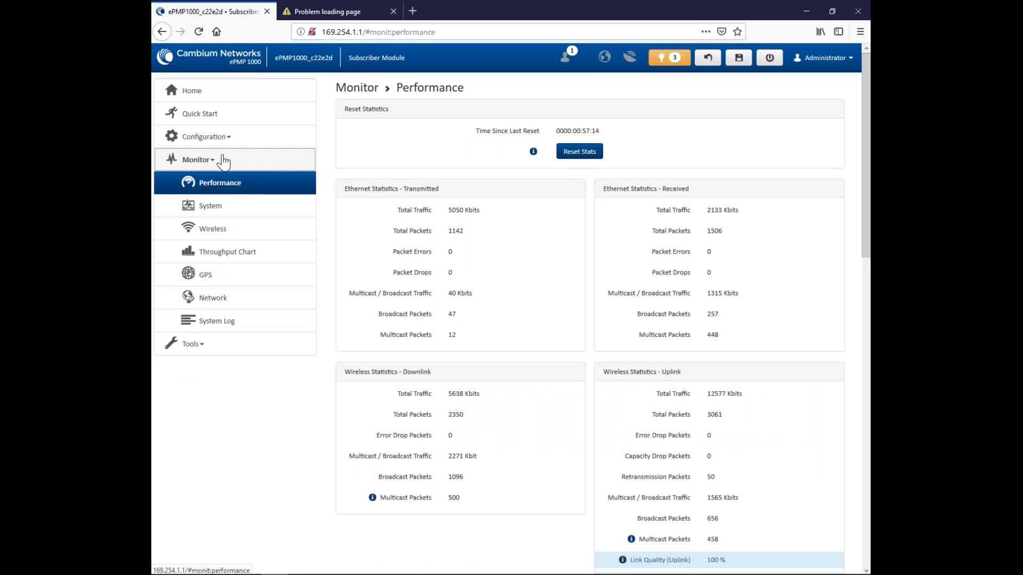
Step: Scroll the Available APs table on Monitor > Wireless to confirm WPA2 security and Meets Reg Criteria
left_click(224, 235)
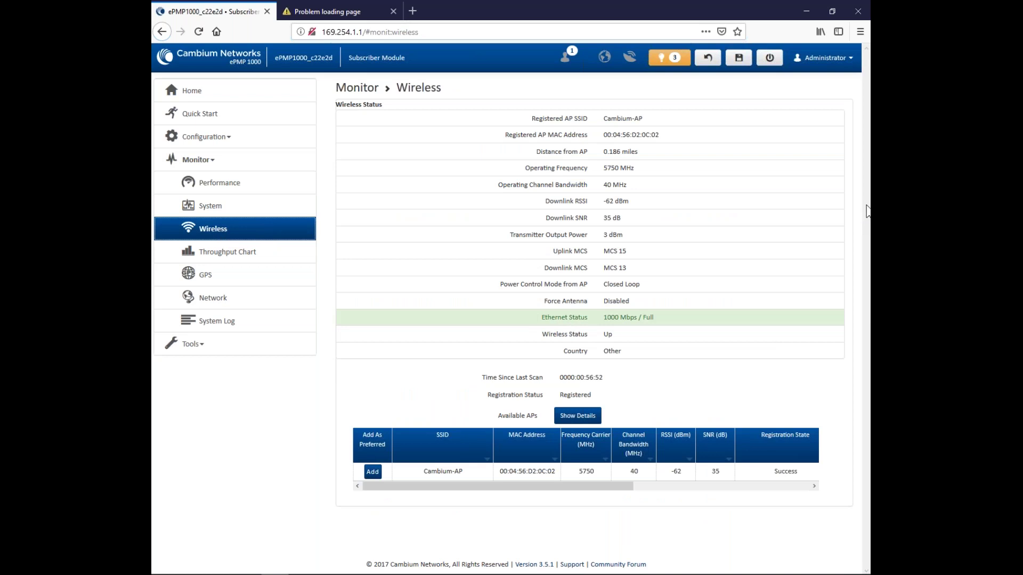
left_click_drag(610, 488, 691, 492)
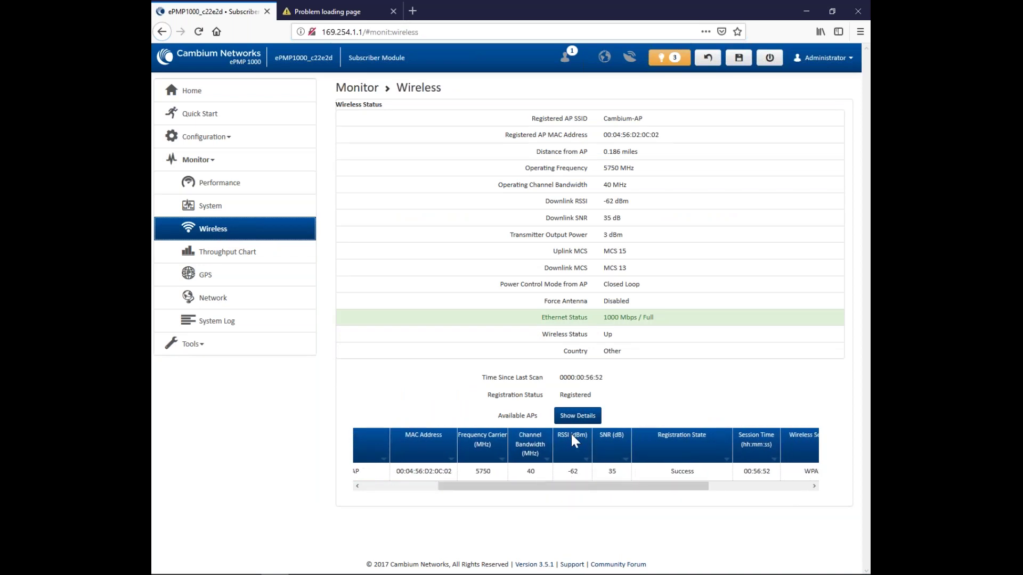
left_click_drag(597, 489, 723, 489)
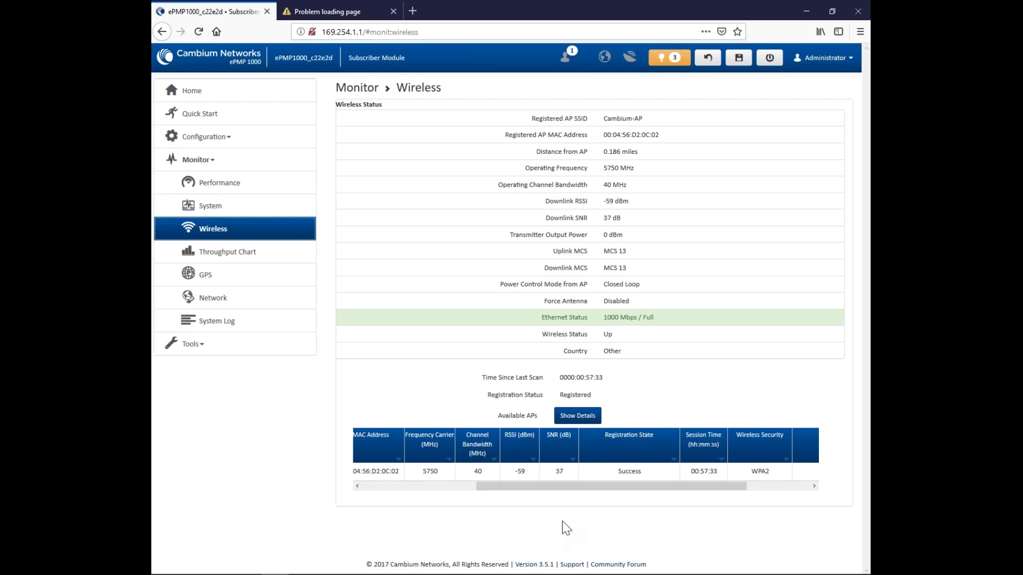
left_click_drag(570, 491, 637, 486)
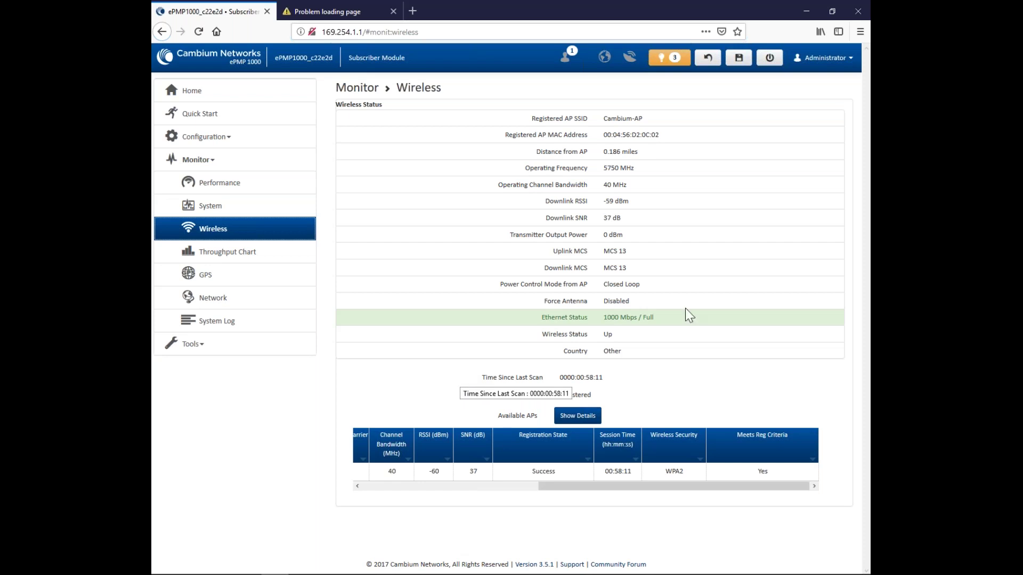
left_click(334, 13)
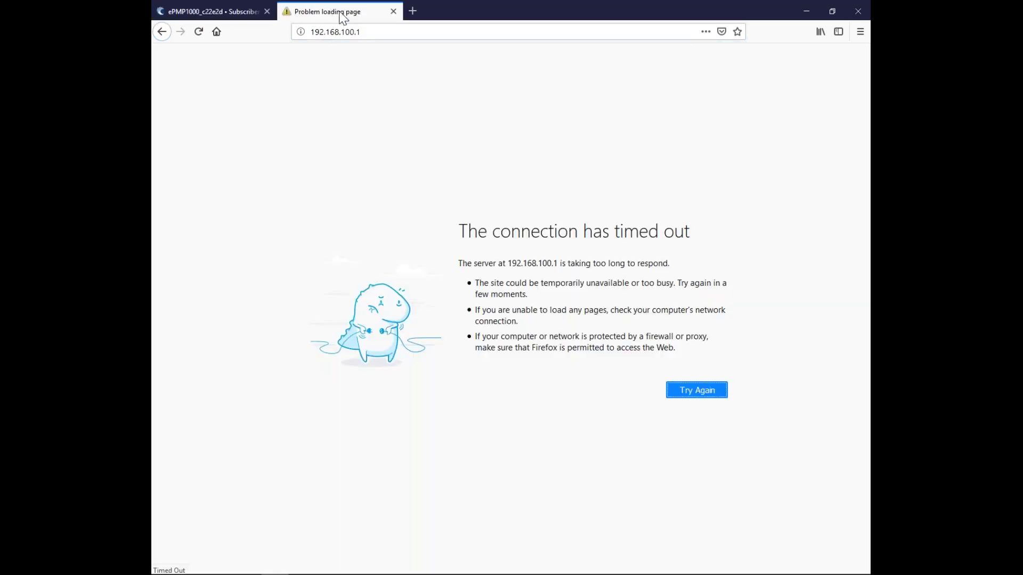
Step: Reload the access point's page at 192.168.100.1 in the second tab
left_click(198, 32)
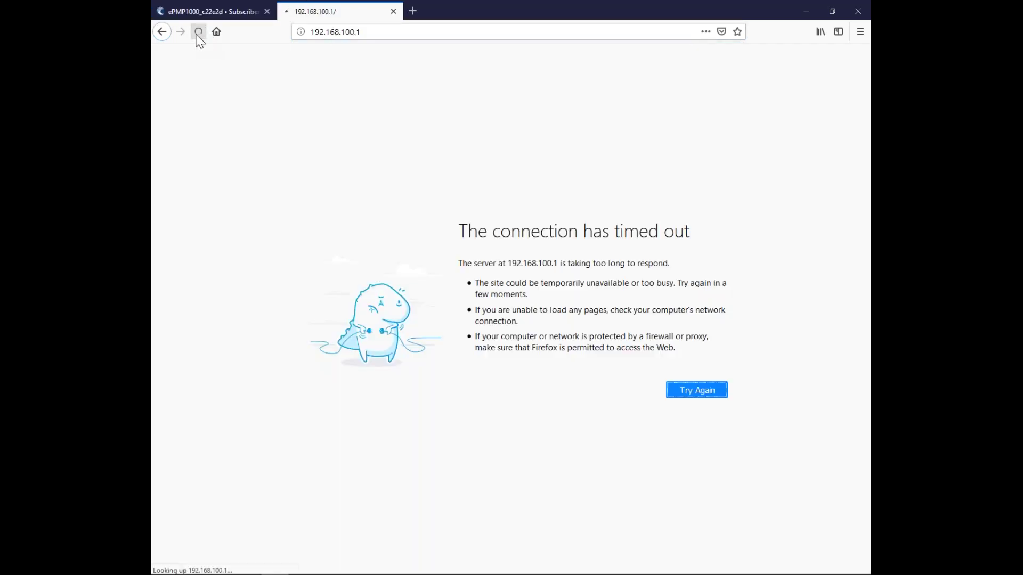
left_click(369, 34)
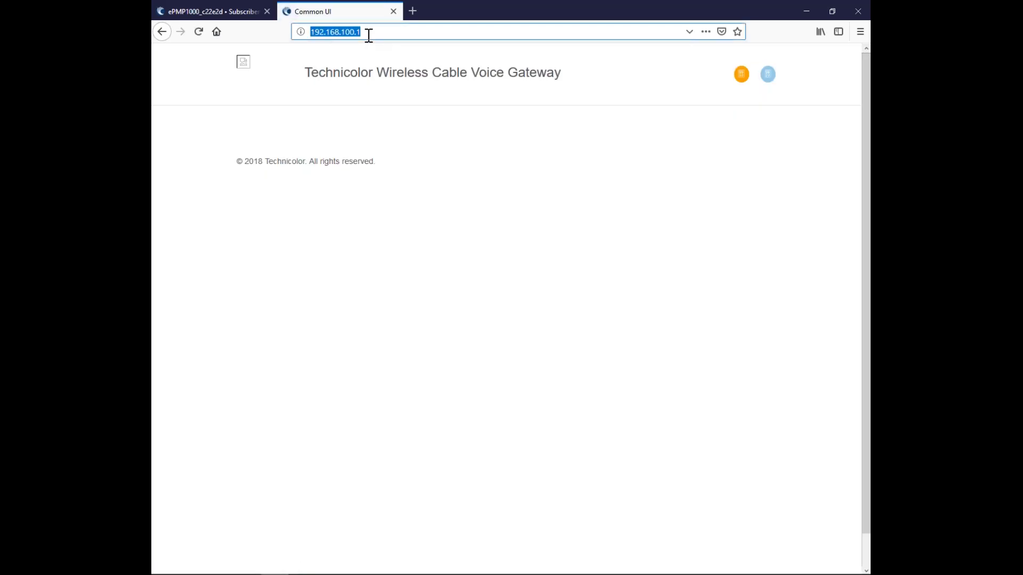
left_click(197, 32)
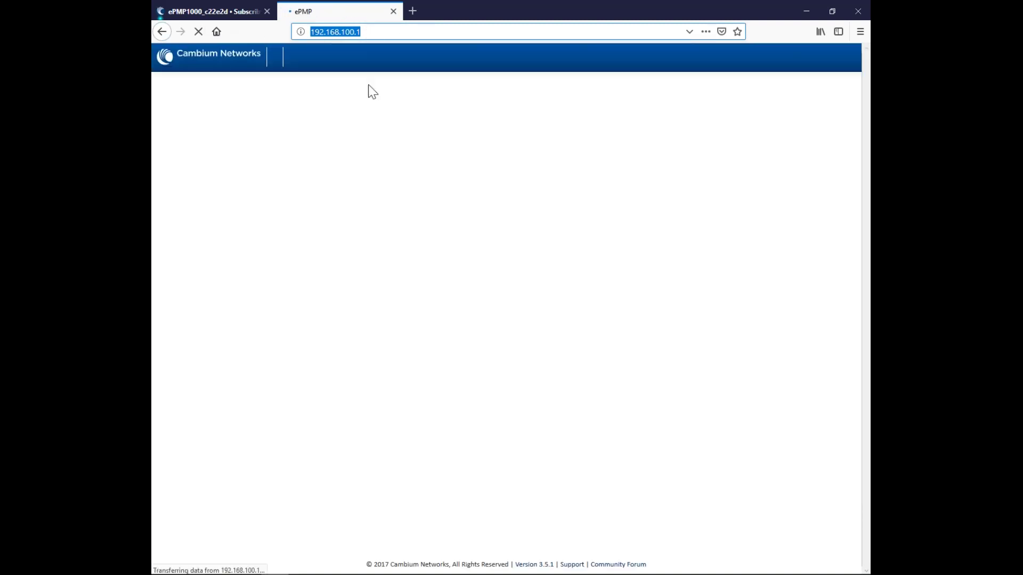
Step: Log in to the ePMP 2000 access point with the admin username and password
left_click(473, 152)
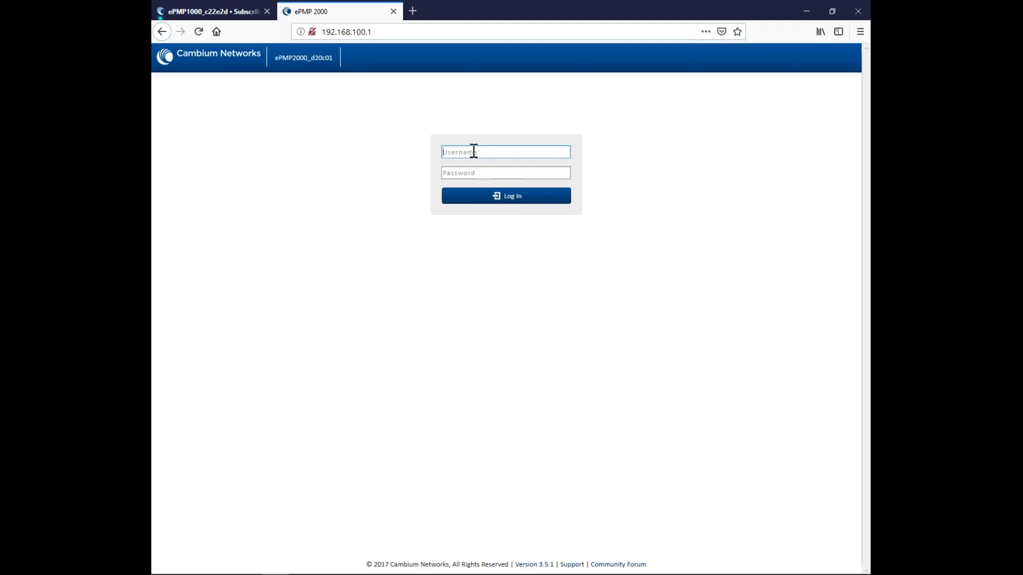
key("Tab")
key("Return")
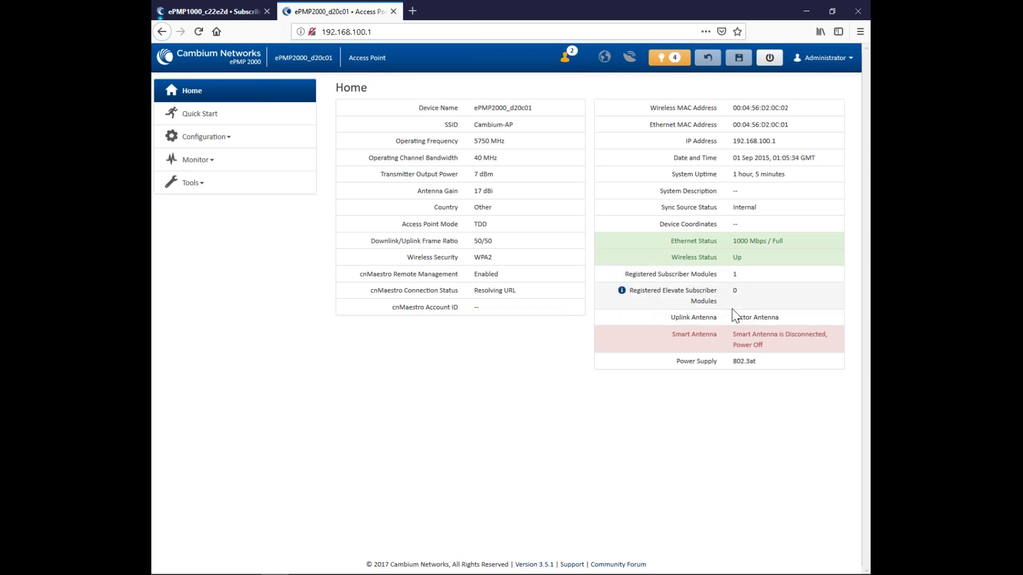
left_click_drag(685, 292, 662, 292)
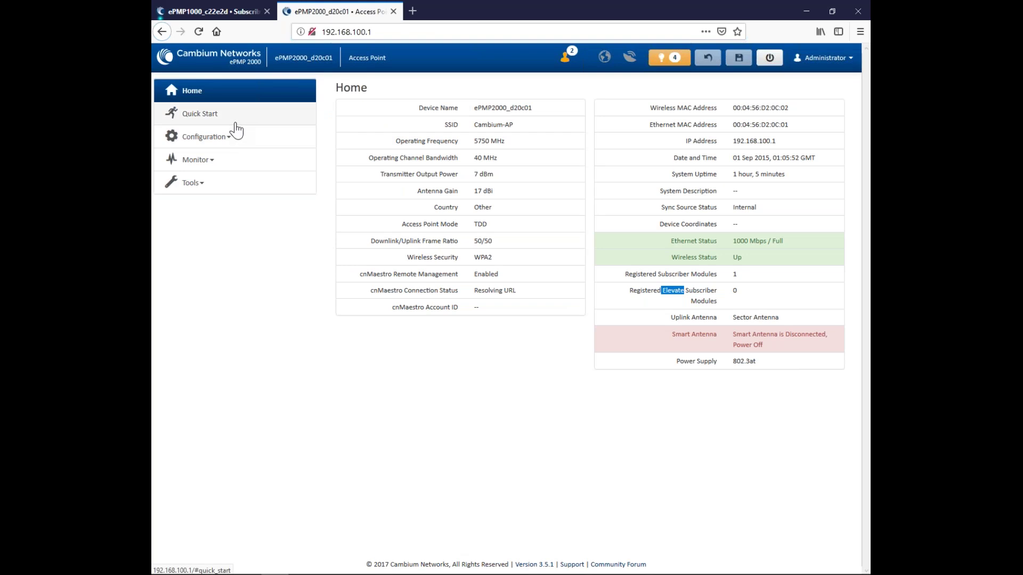
Step: Scroll the access point's Registered Subscriber Modules table to see 92% downlink quality and 80% capacity
left_click(211, 165)
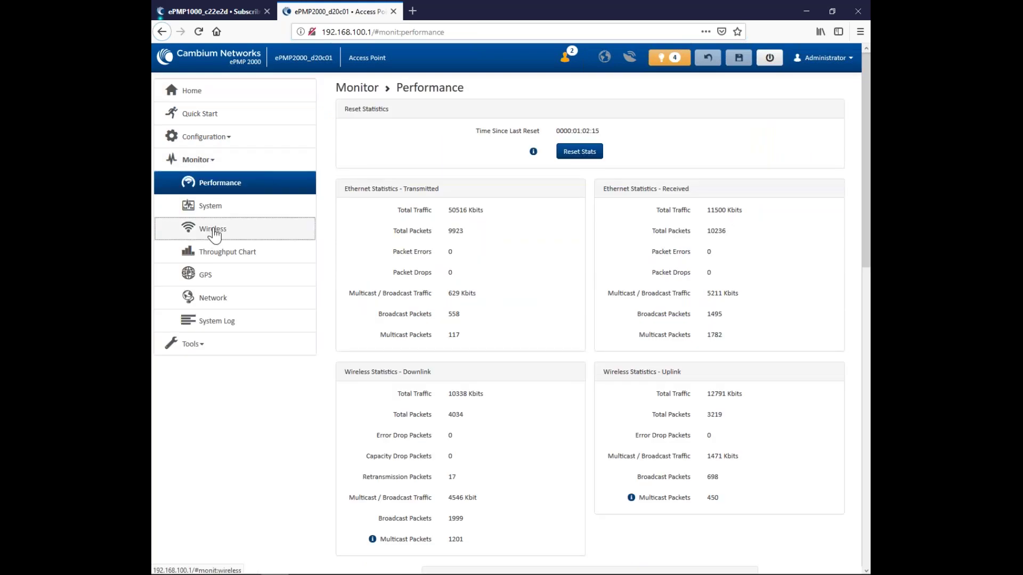
left_click(214, 235)
left_click_drag(572, 347, 477, 326)
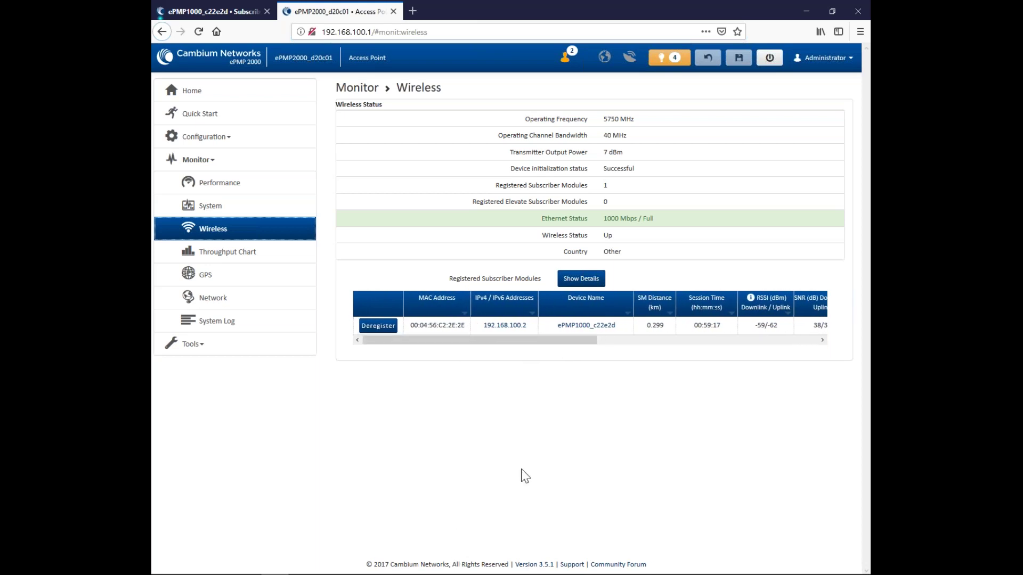
left_click_drag(558, 347, 778, 345)
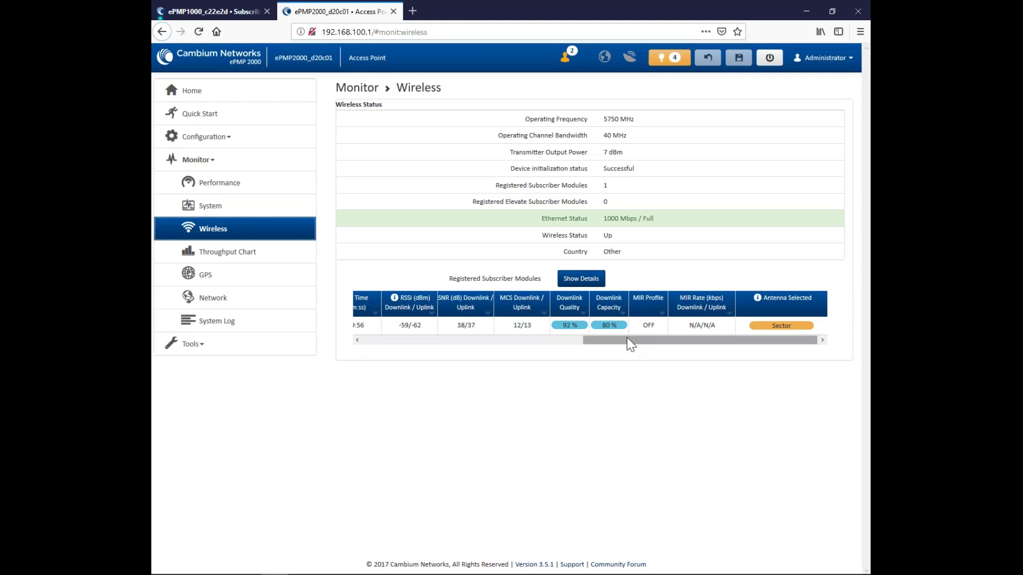
left_click_drag(681, 345, 687, 345)
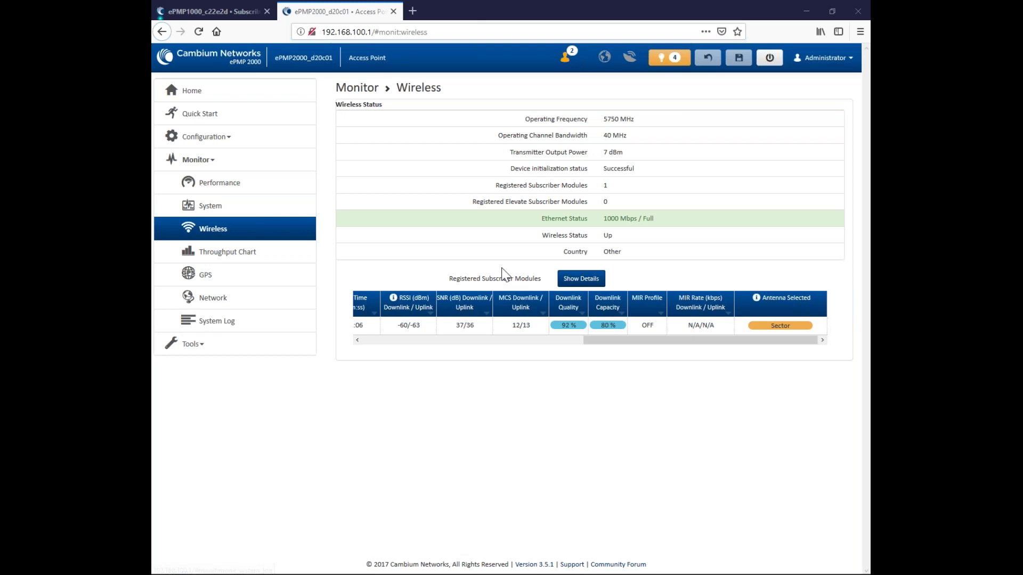
Step: Show the access point's Radio Power Control settings and select the -60 dBm Target Receive Level
left_click(213, 143)
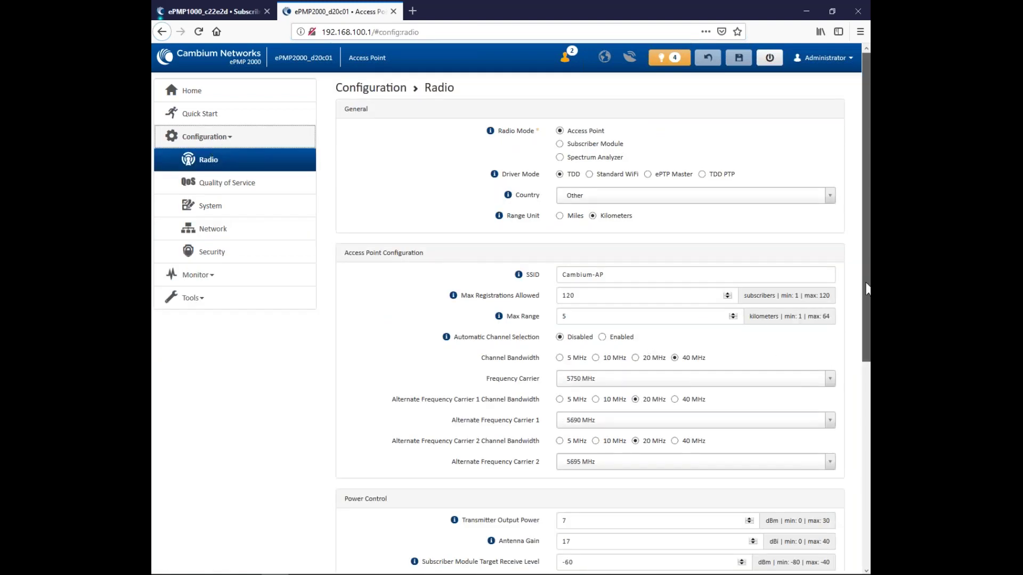
left_click_drag(859, 288, 853, 450)
left_click_drag(575, 289, 559, 291)
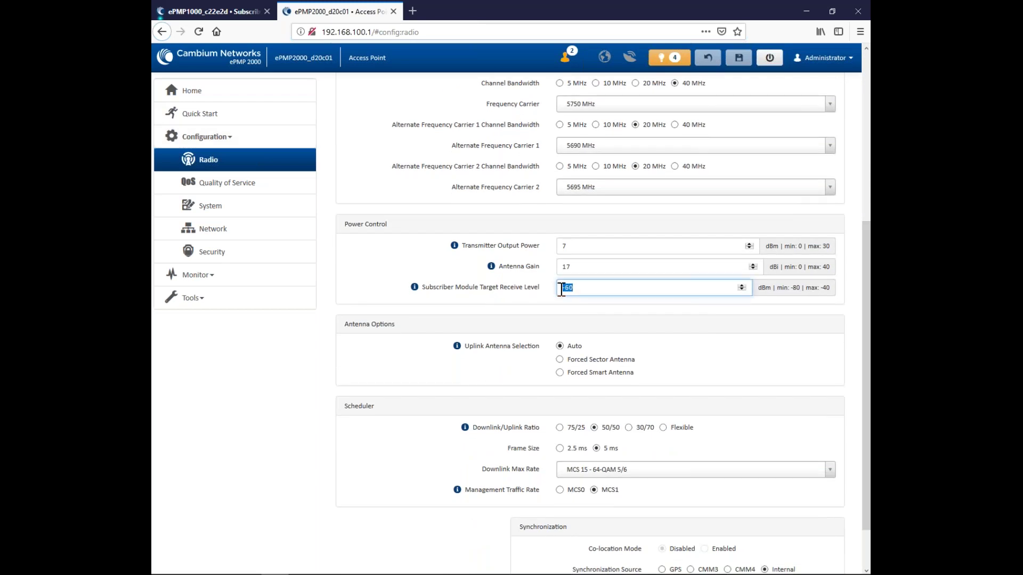
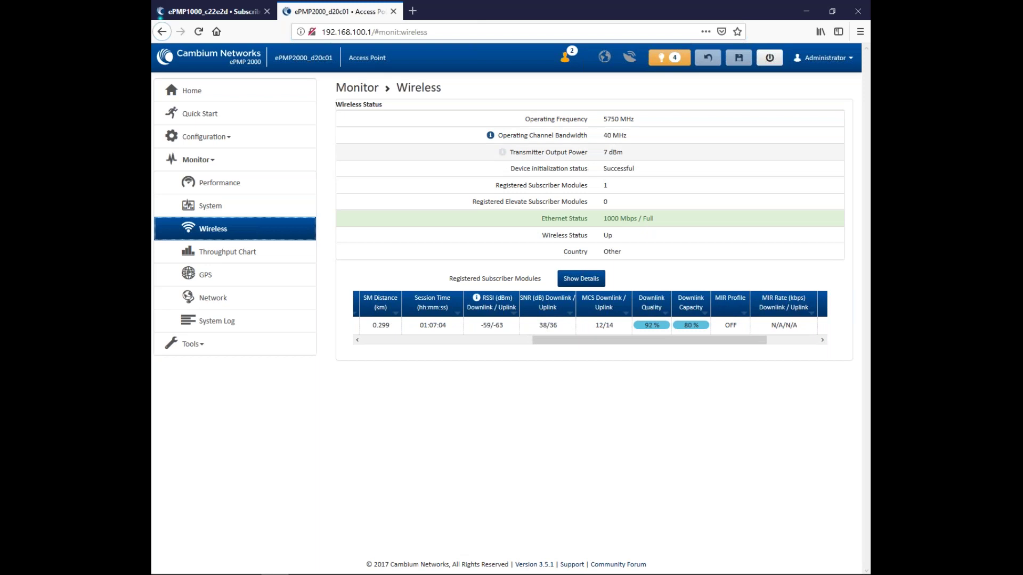
Step: Scroll the registered subscriber table left to show the Device Name column
left_click_drag(685, 337, 655, 319)
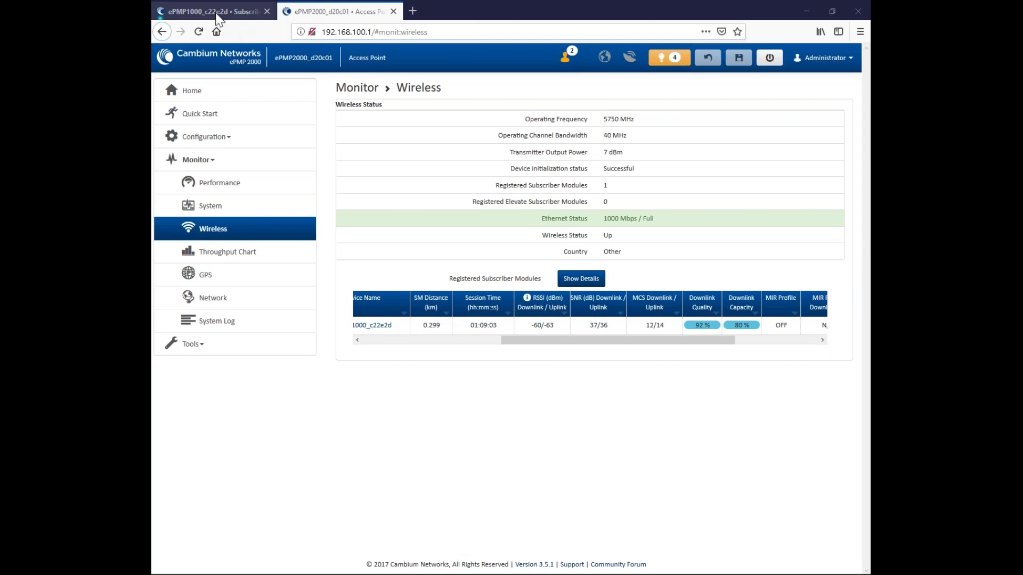
Step: Check the subscriber module's page, then open the access point's Quick Start settings (SSID Cambium-AP)
left_click(242, 8)
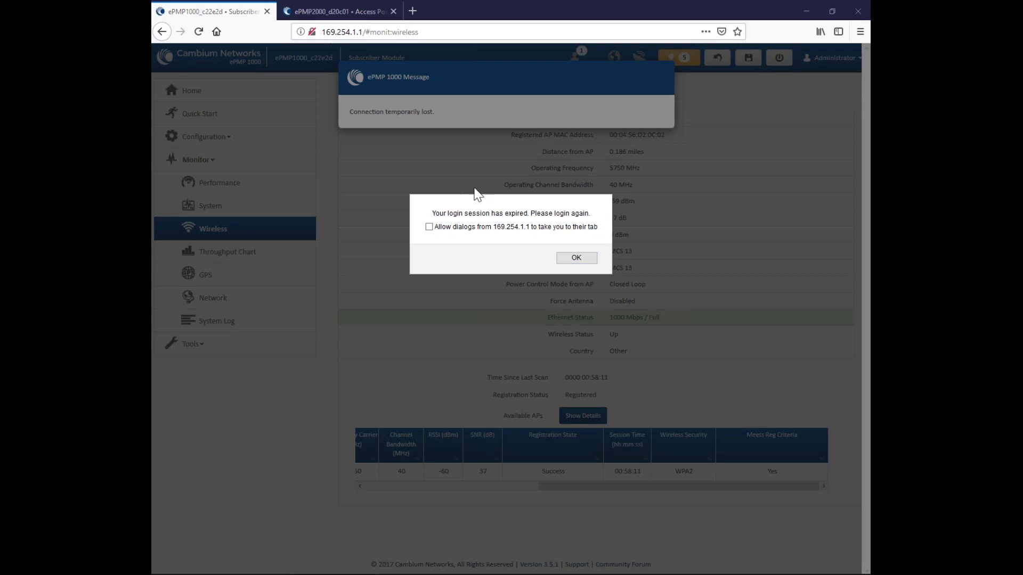
left_click(366, 17)
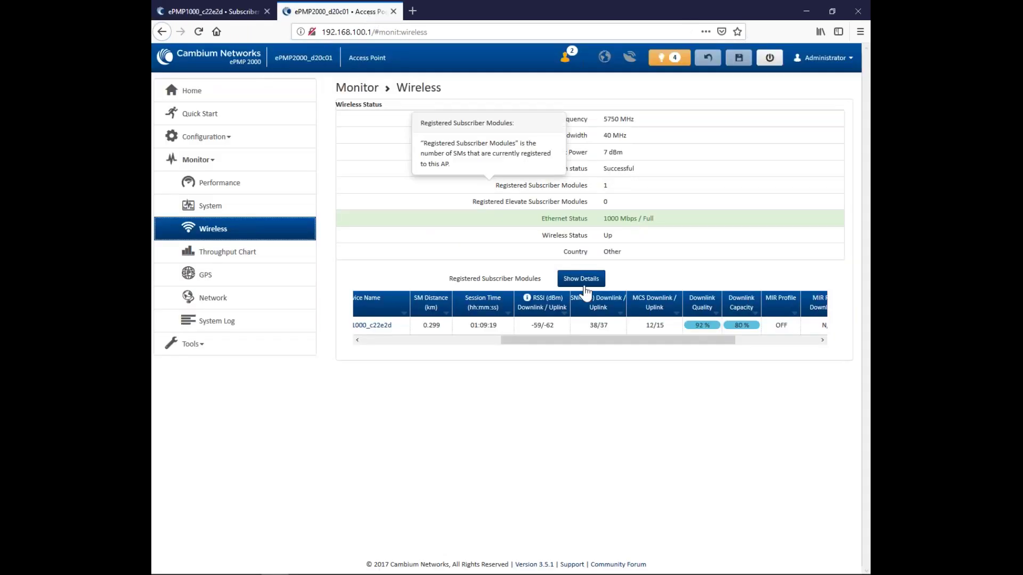
left_click(208, 124)
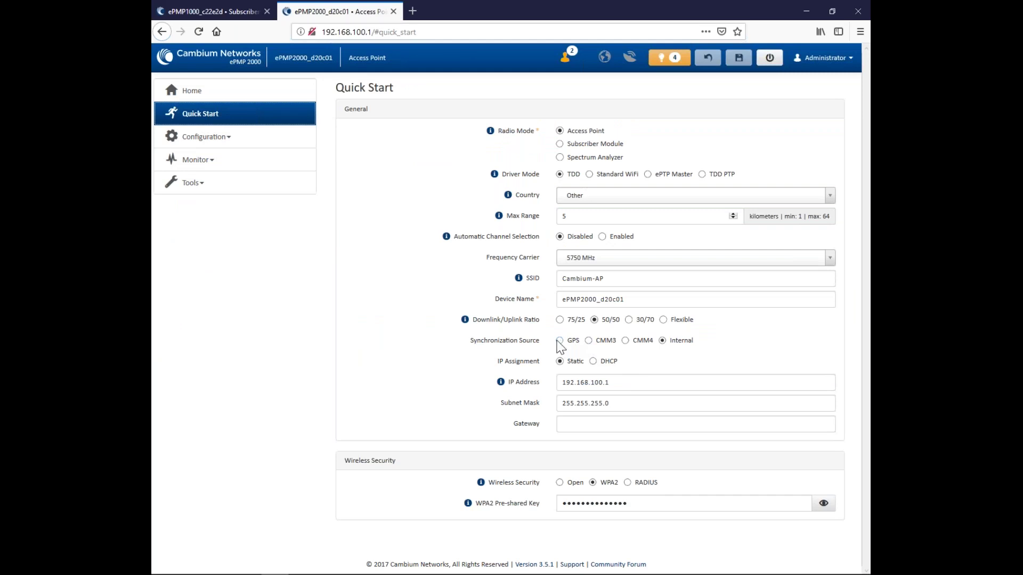
Step: Show the access point's Home status page with its 5750 MHz, 40 MHz radio summary
left_click(190, 96)
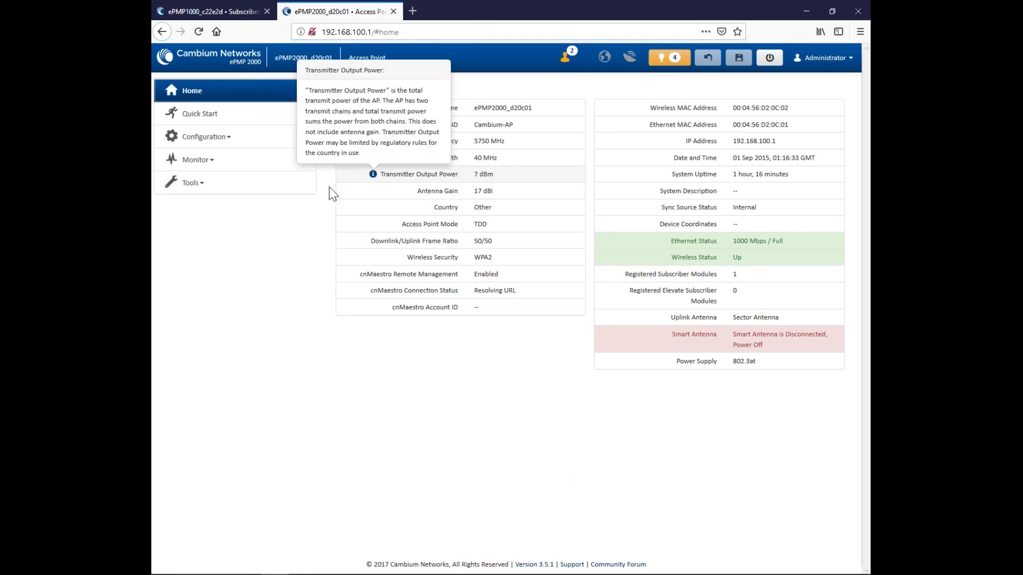
Step: View the access point's Monitor Performance traffic statistics, then its GPS status
left_click(205, 166)
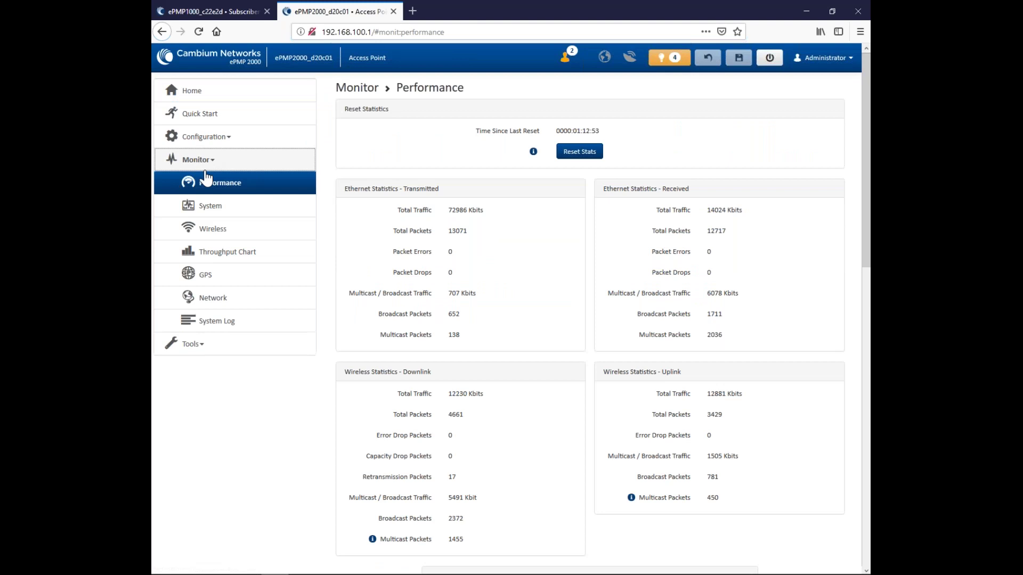
left_click(207, 282)
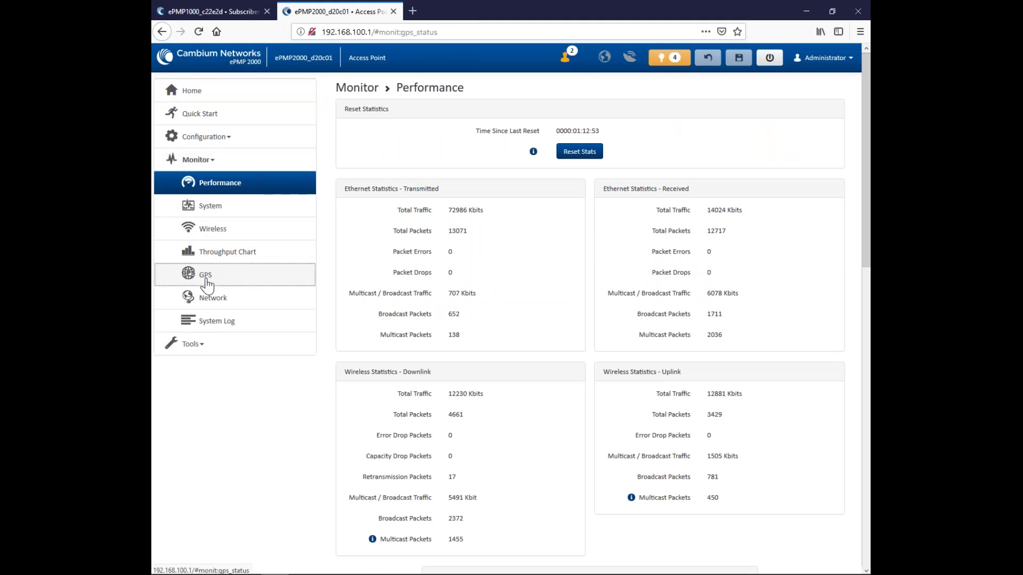
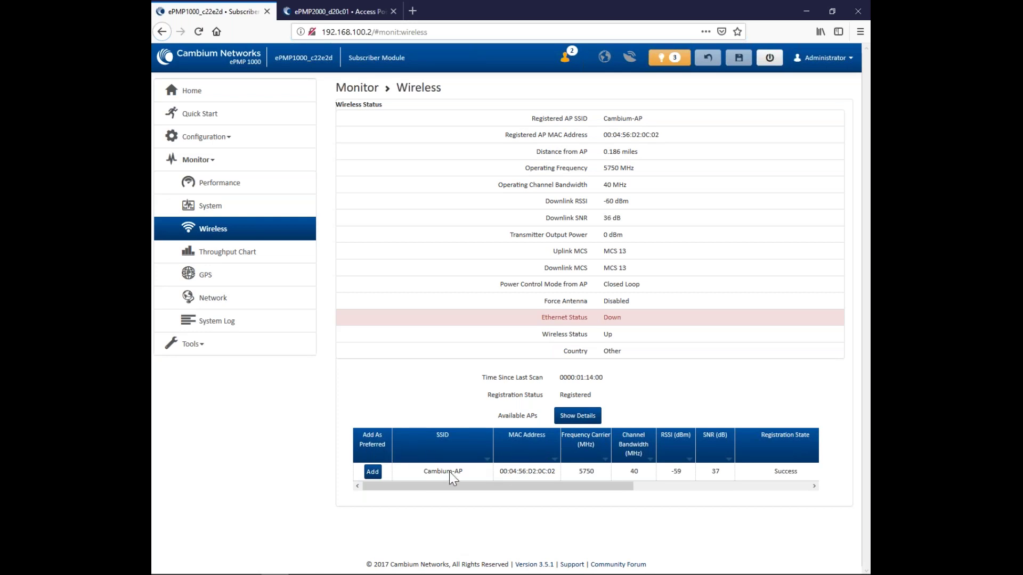
Step: Scroll the Available APs table back and forth to review the listed access points
left_click_drag(509, 489, 703, 489)
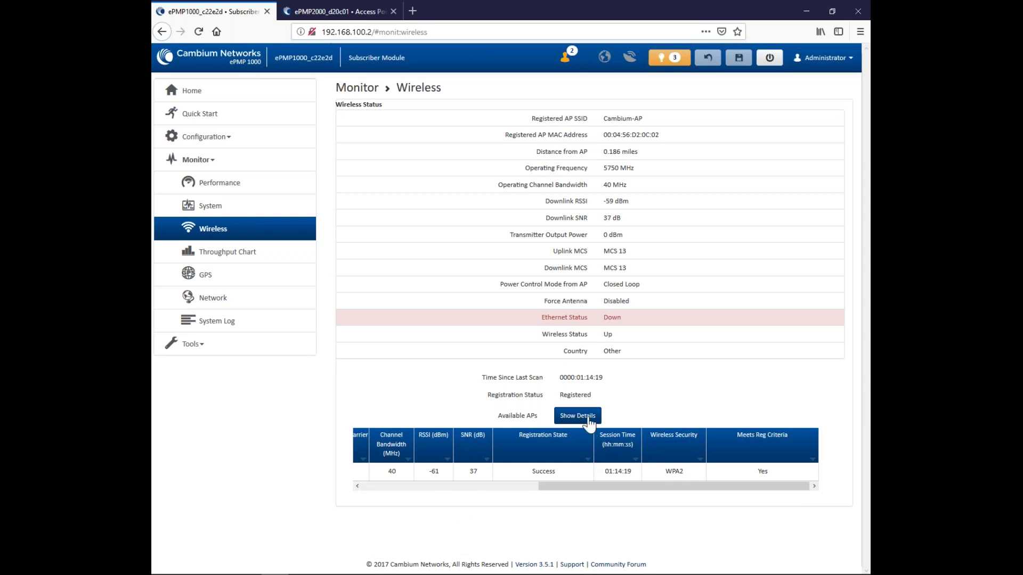
left_click_drag(607, 486, 370, 482)
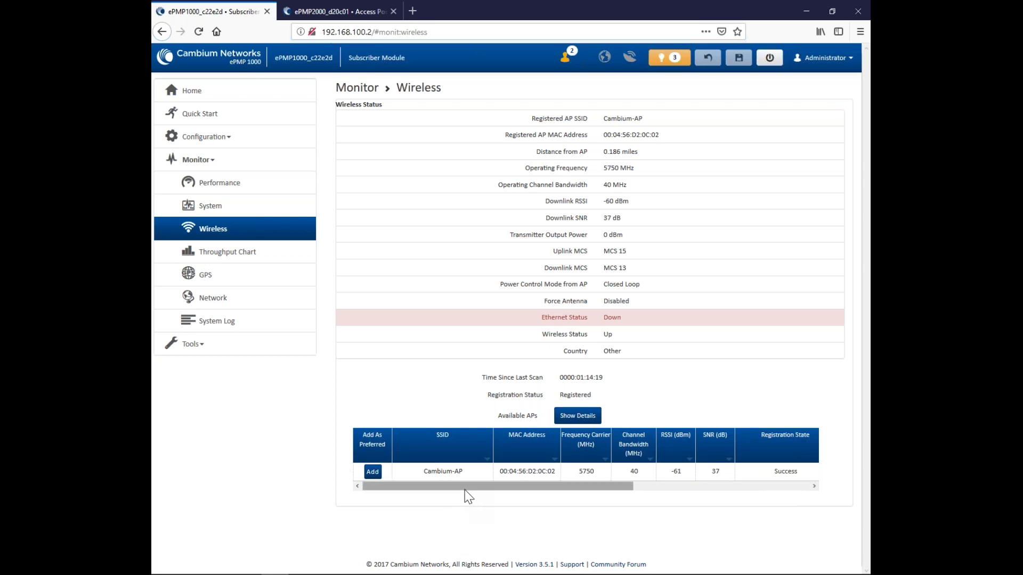
left_click_drag(622, 484, 701, 487)
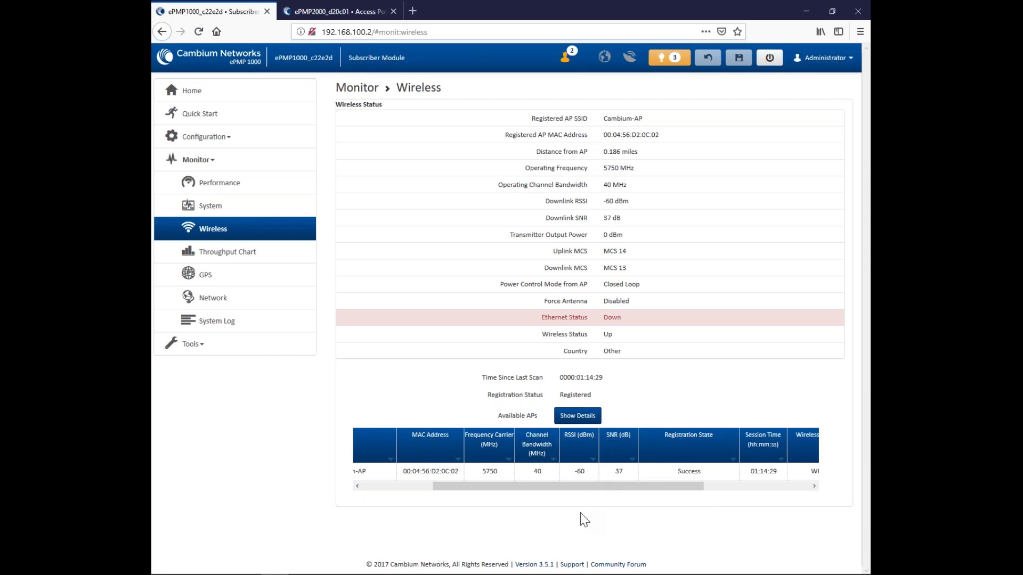
left_click_drag(572, 485, 391, 490)
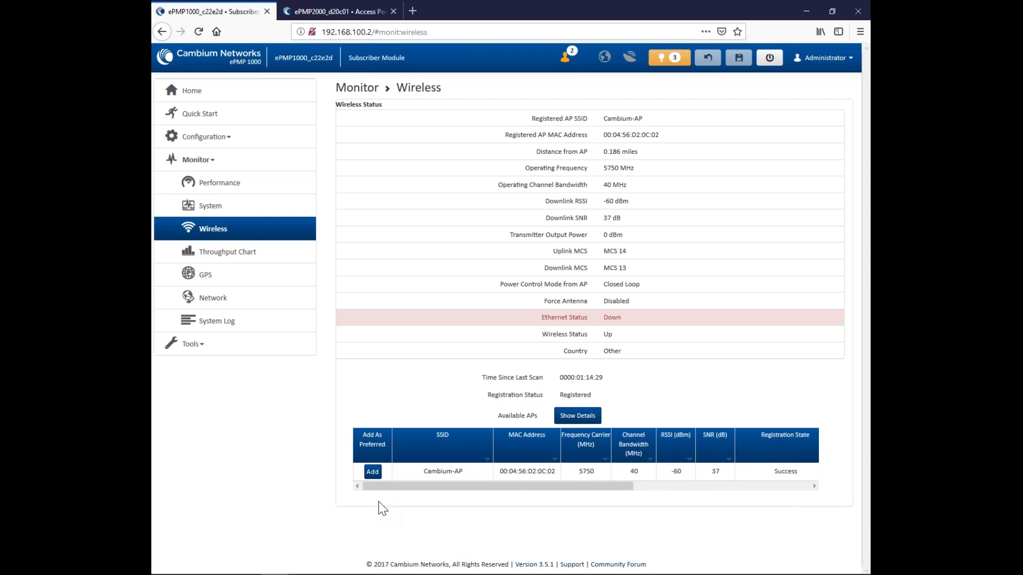
left_click_drag(621, 487, 807, 495)
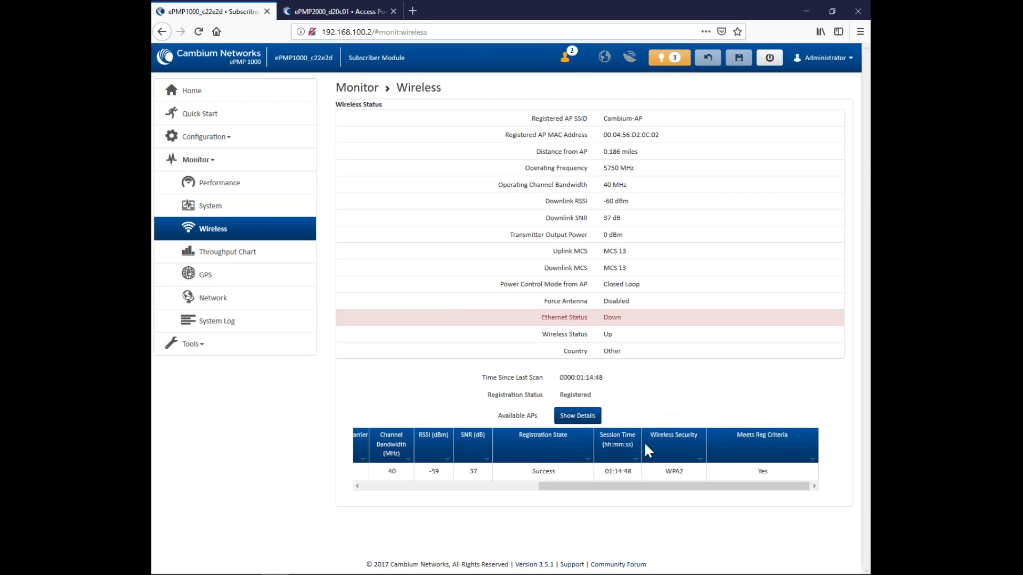
left_click_drag(634, 484, 466, 481)
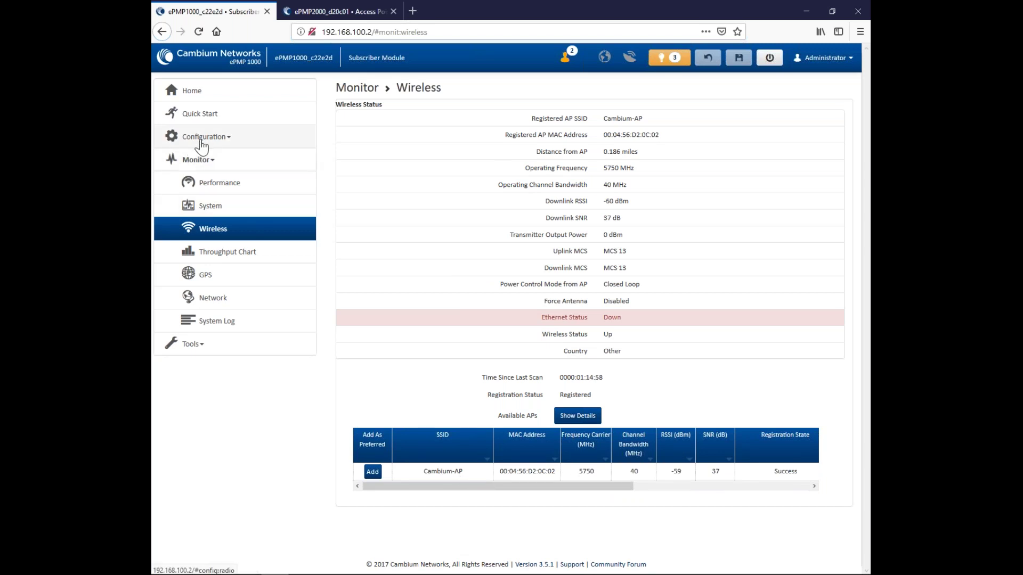
Step: Look over the SM's Quick Start and Performance pages, then return to its wireless status table
left_click(200, 114)
left_click_drag(866, 308, 866, 354)
scroll(866, 355, "down", 5)
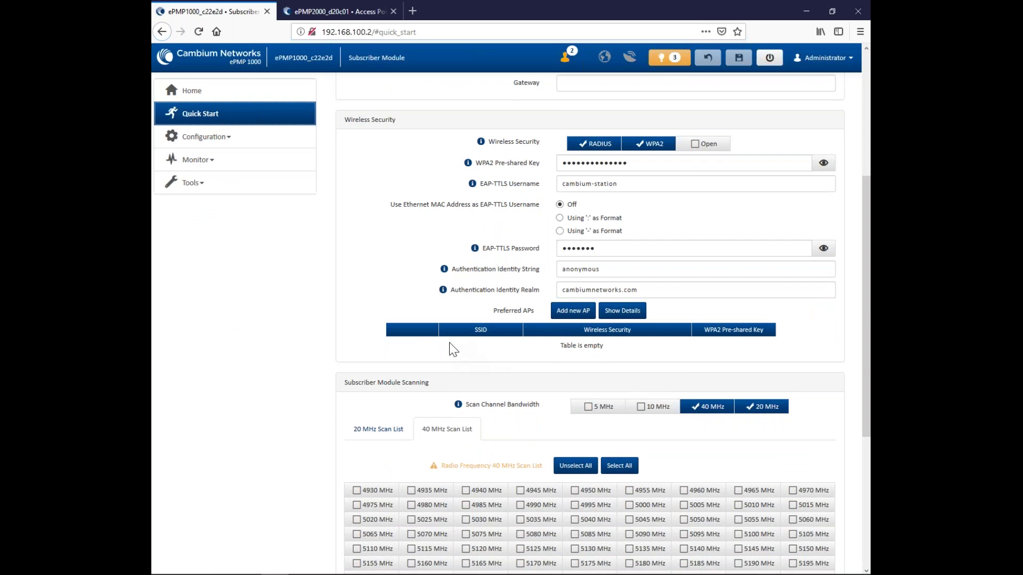
left_click(206, 168)
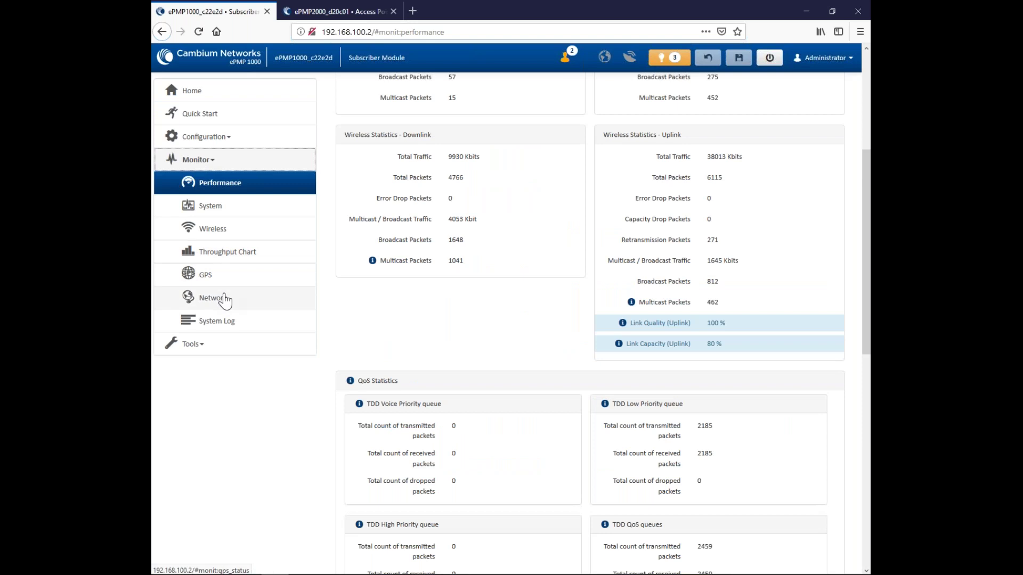
left_click(214, 229)
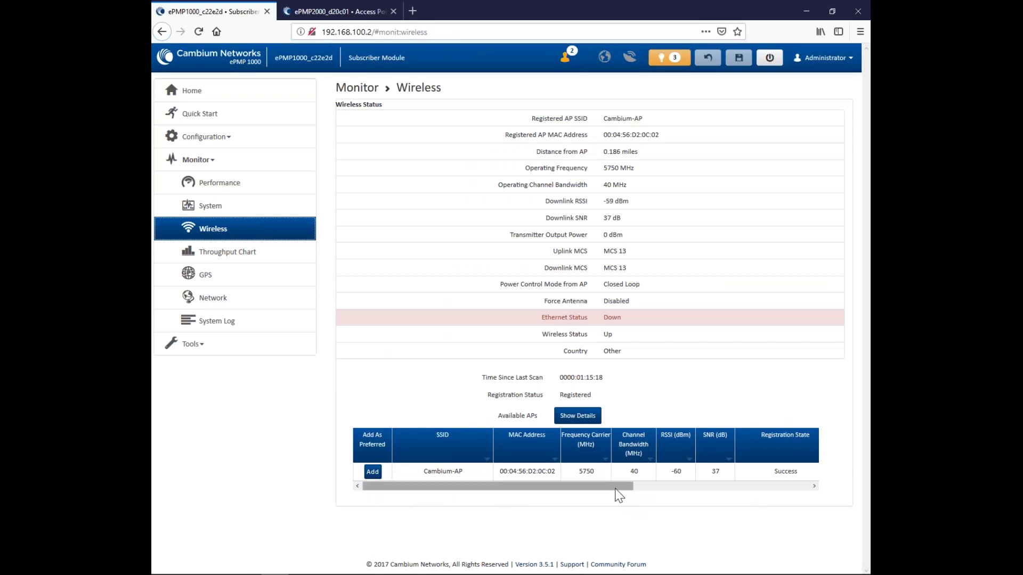
left_click_drag(618, 487, 799, 492)
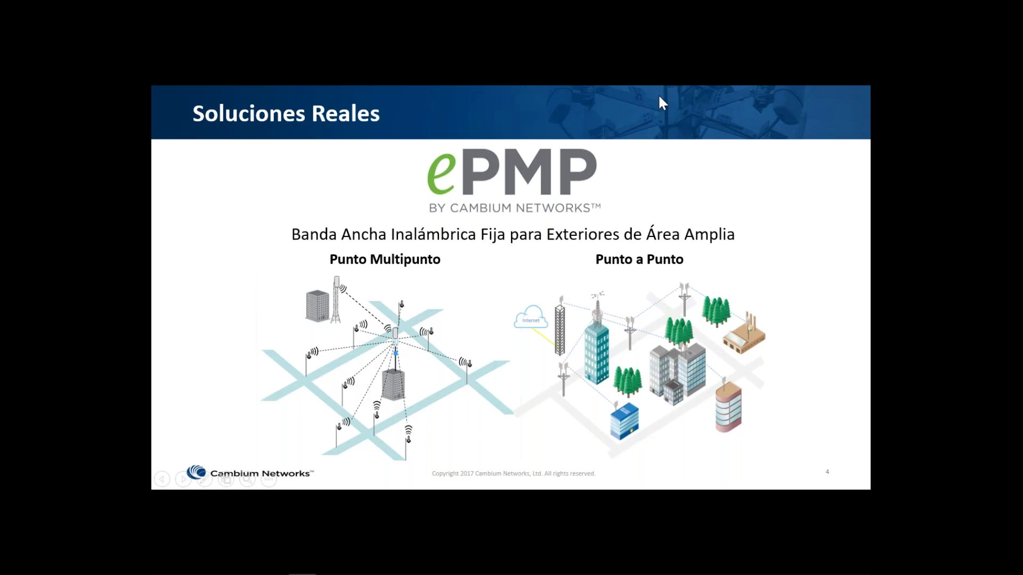
Step: Return from the slide to the SM's wireless status and highlight the uplink MCS 13 reading
key("alt+Tab")
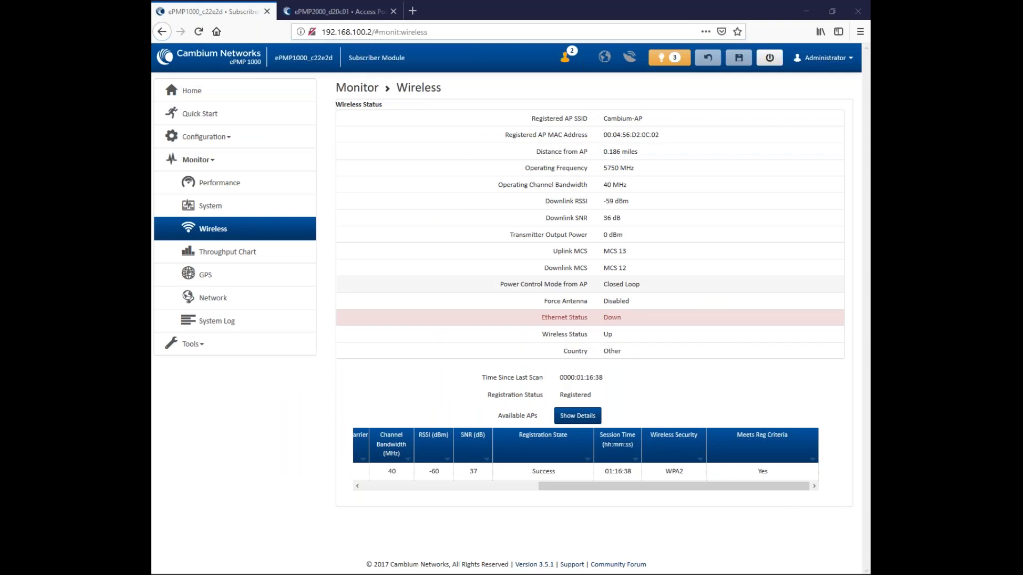
left_click_drag(629, 251, 605, 251)
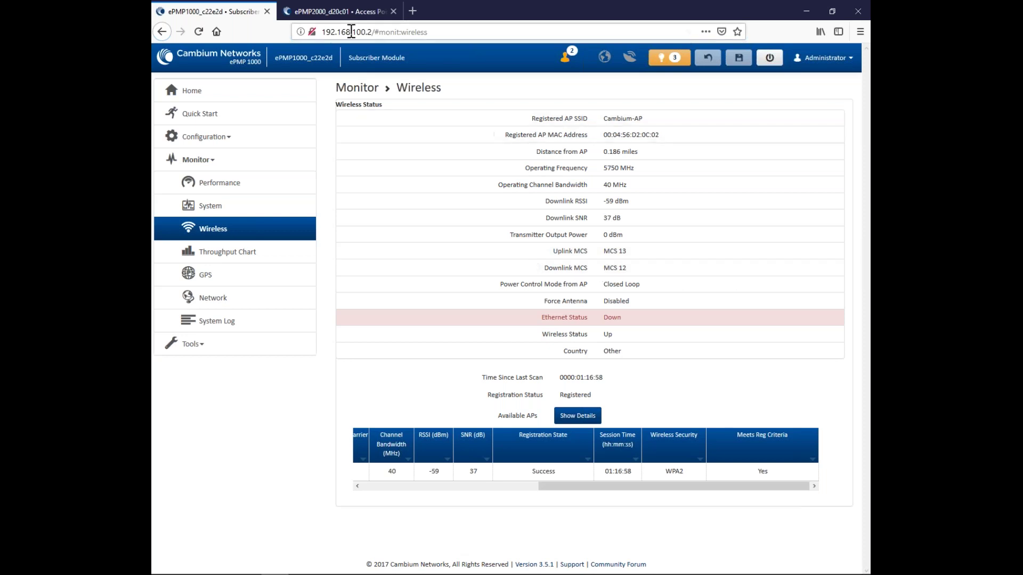
left_click(350, 11)
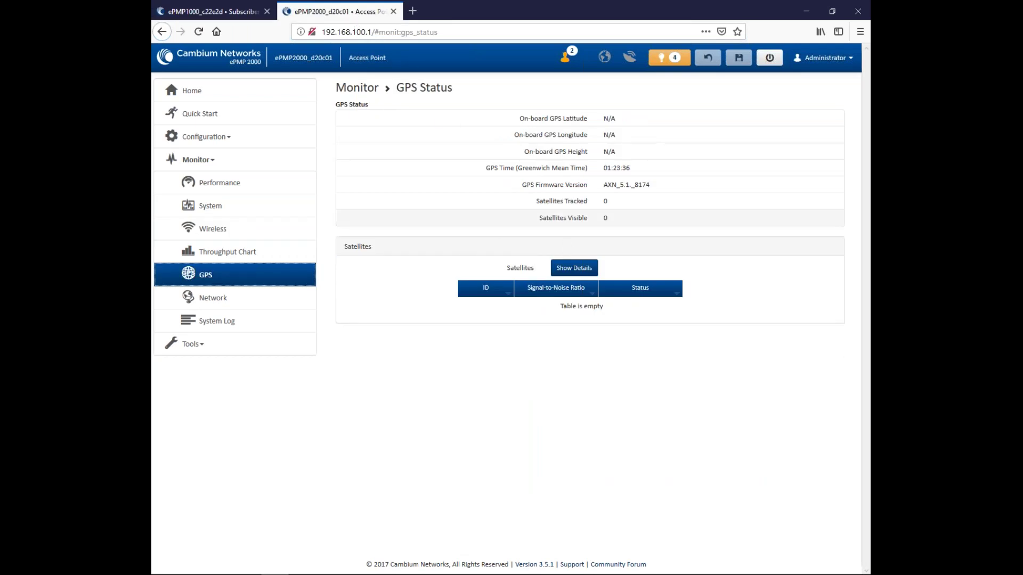
Step: Show the AP's Monitor > Wireless page and scroll its Registered Subscriber Modules table
left_click(214, 234)
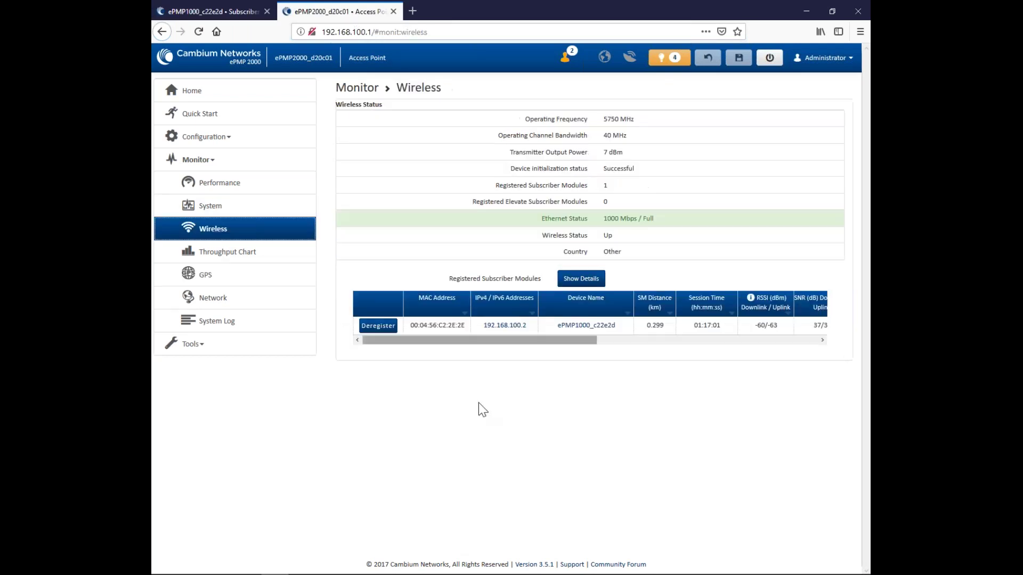
left_click_drag(562, 343, 722, 363)
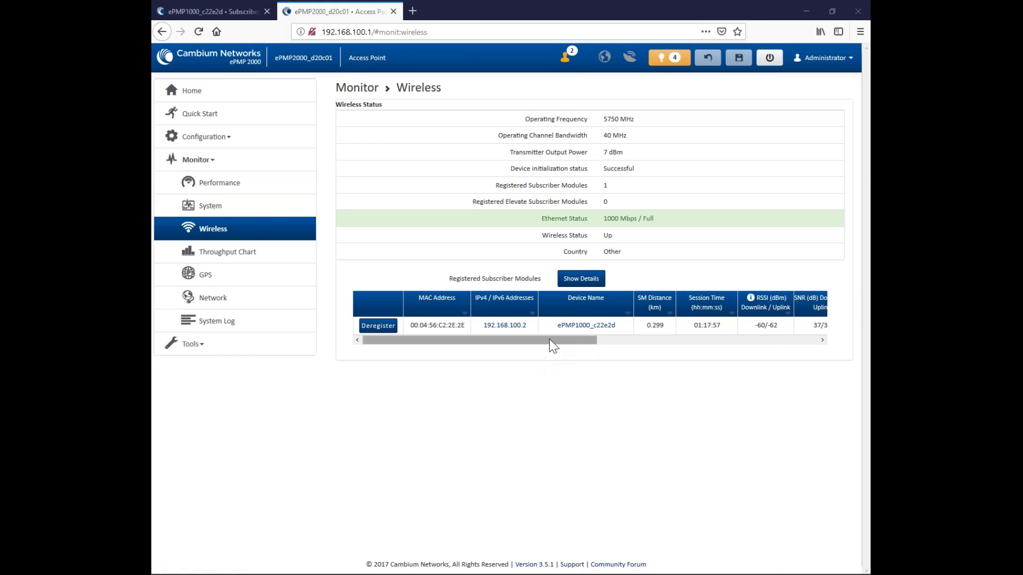
left_click_drag(548, 339, 709, 353)
left_click_drag(647, 340, 666, 345)
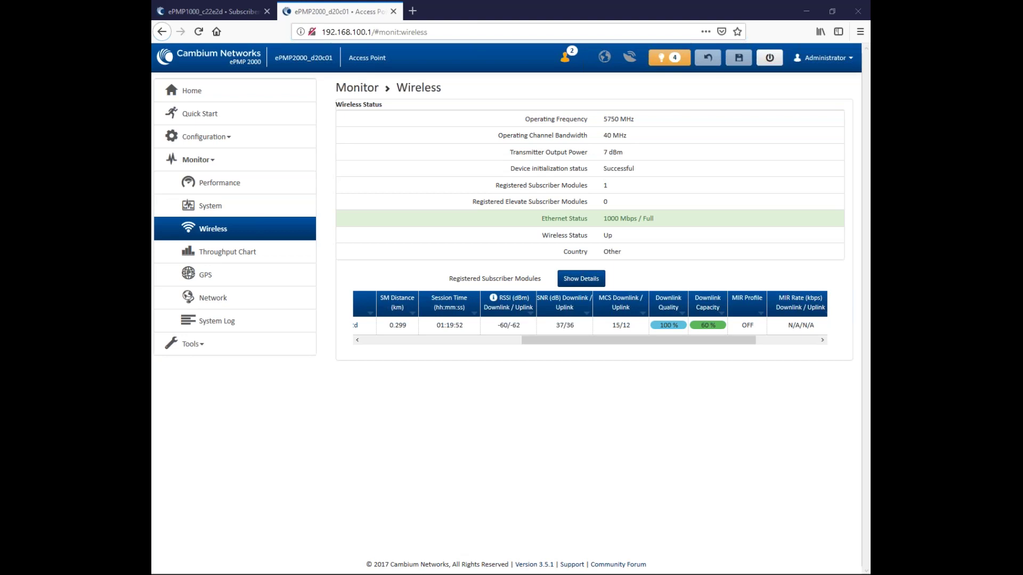
left_click(224, 143)
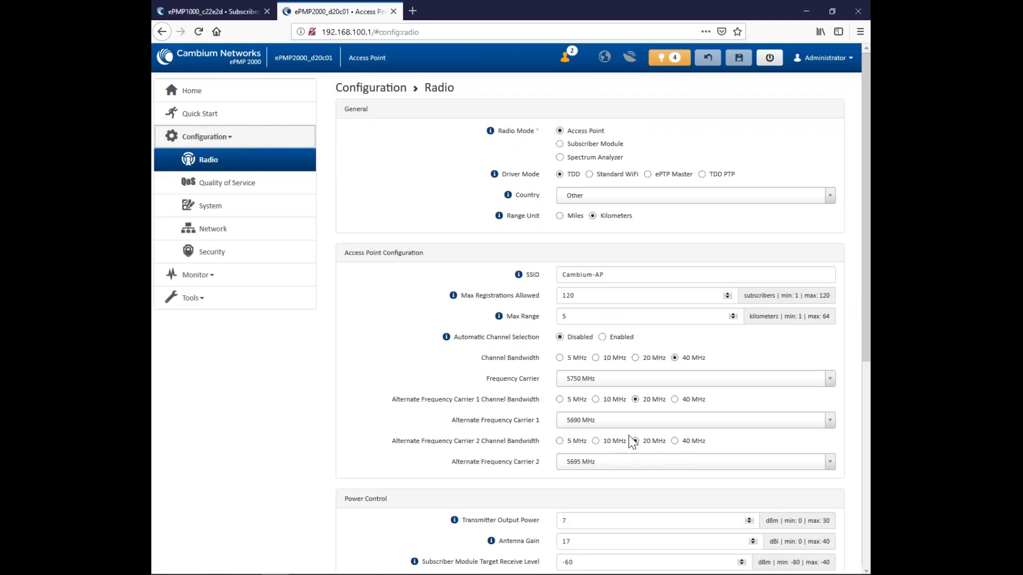
left_click_drag(865, 292, 867, 426)
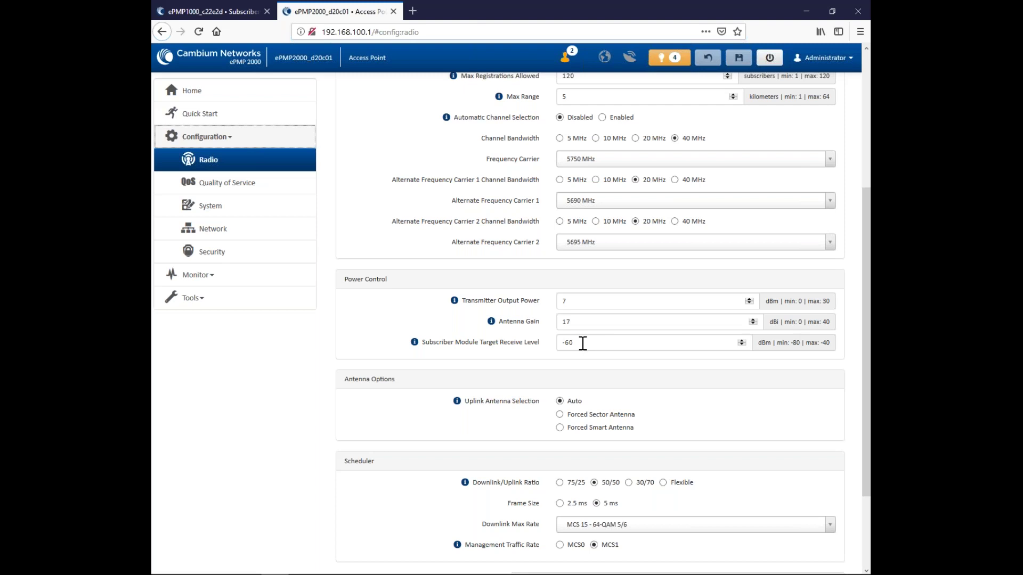
double_click(576, 345)
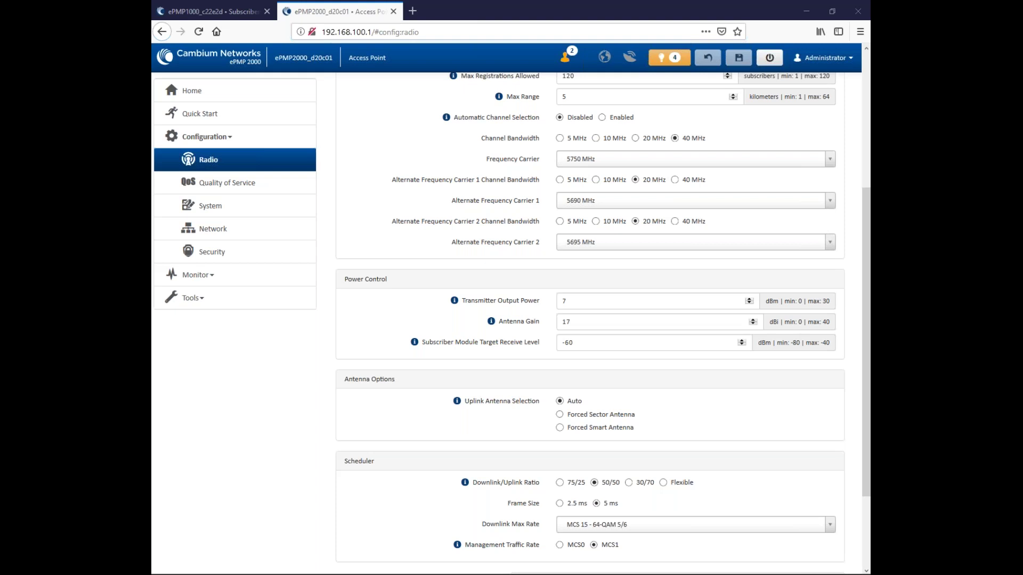
Step: Open the AP's Monitor > Wireless page and scroll to the subscriber's RSSI, SNR, MCS and quality
left_click(210, 285)
left_click(226, 231)
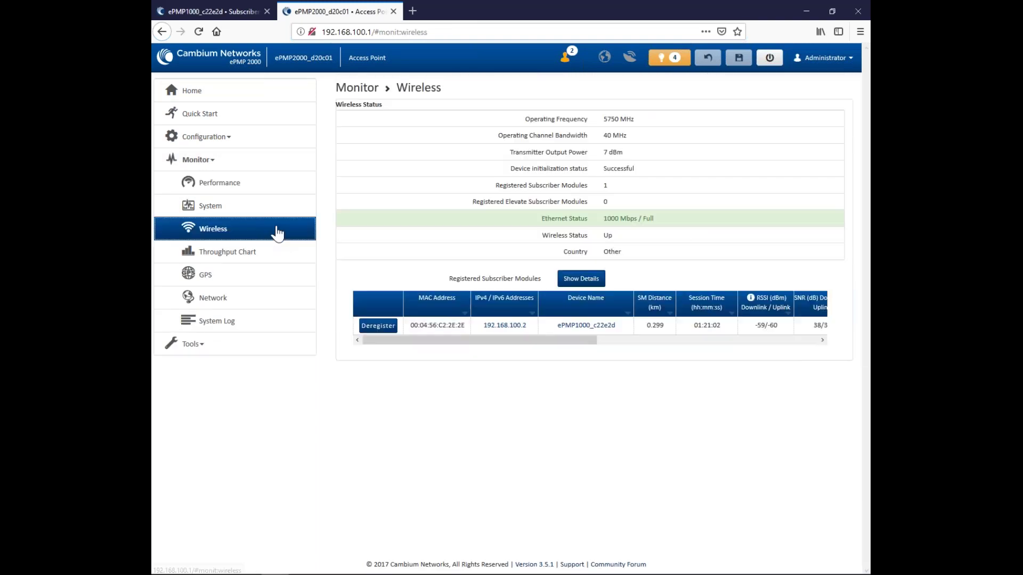
left_click_drag(601, 341, 709, 353)
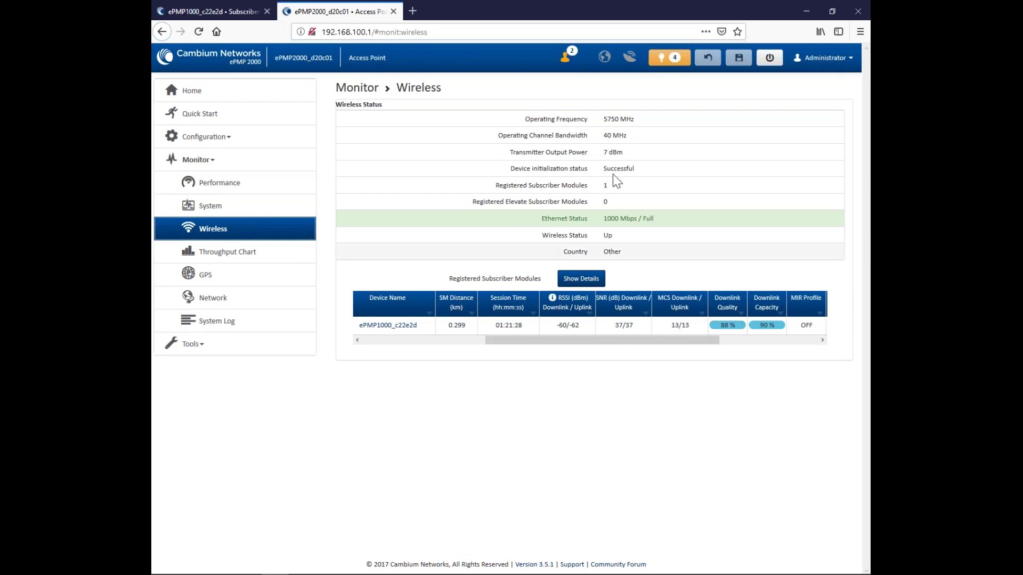
Step: Highlight the AP's 40 MHz operating channel bandwidth value, then clear the selection
left_click_drag(604, 136, 631, 143)
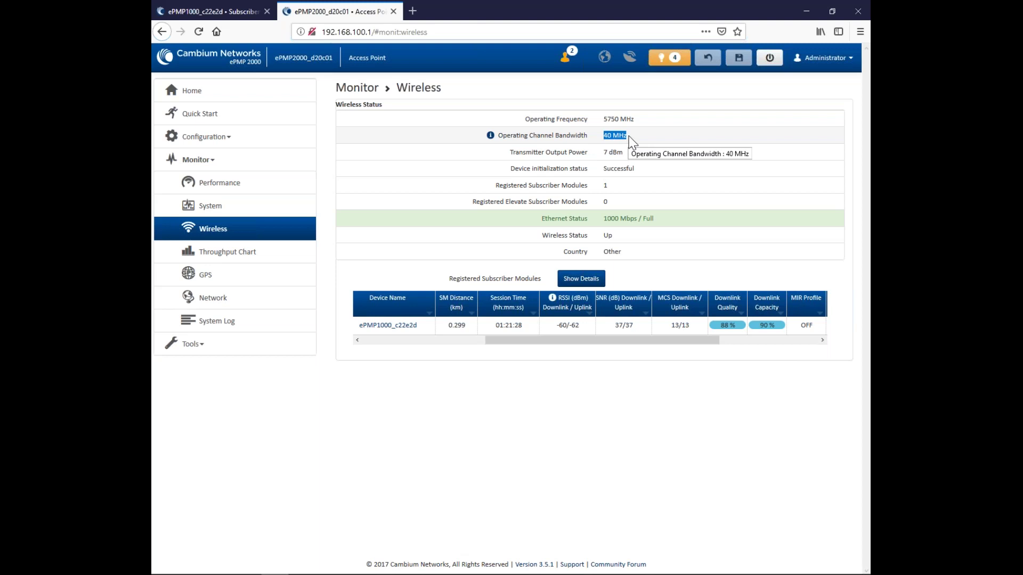
left_click(691, 323)
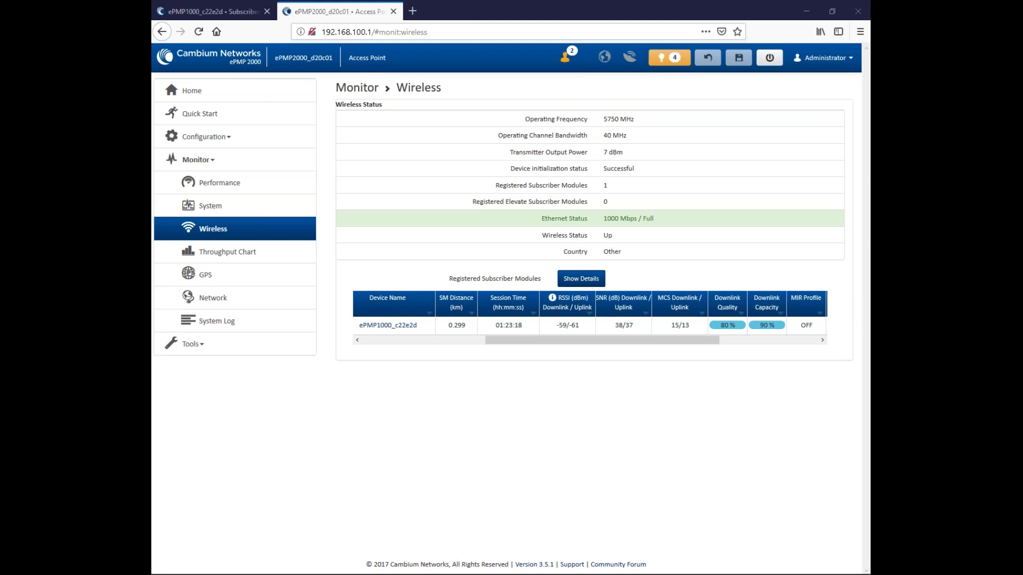
Step: Switch to the ePMP 1000 SM and scroll through its Quick Start settings
left_click(184, 11)
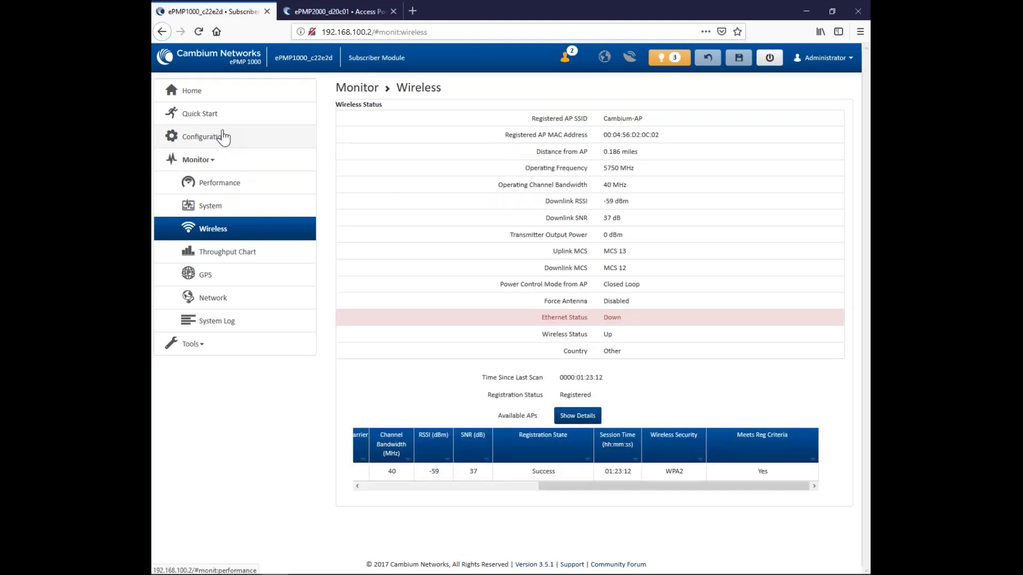
left_click(207, 114)
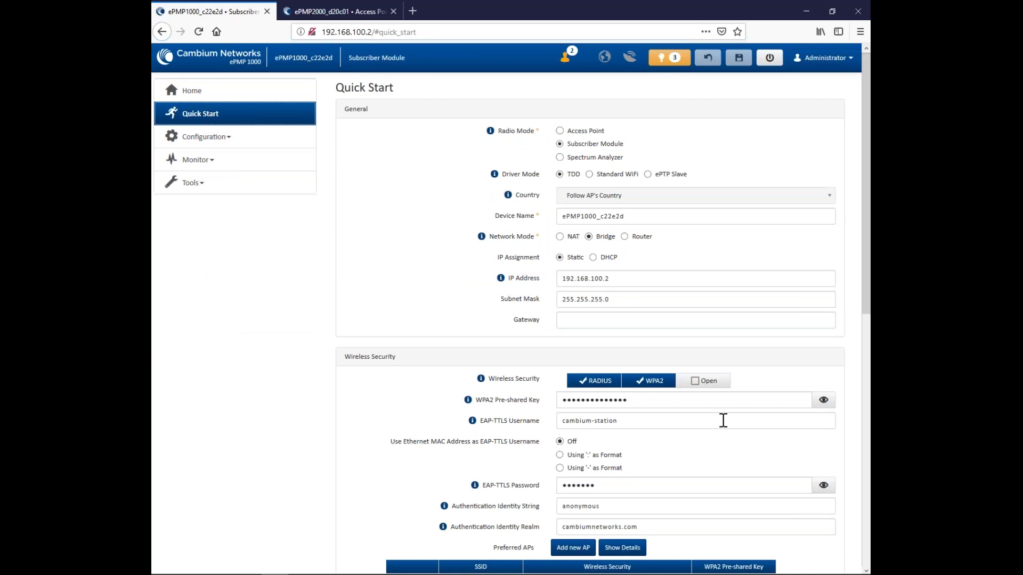
scroll(868, 388, "down", 3)
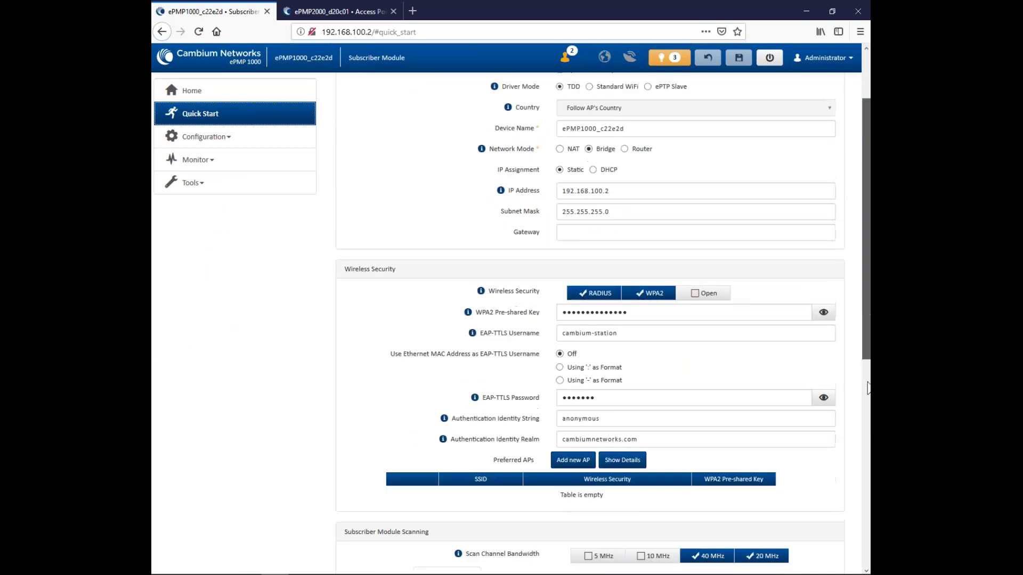
scroll(867, 388, "down", 5)
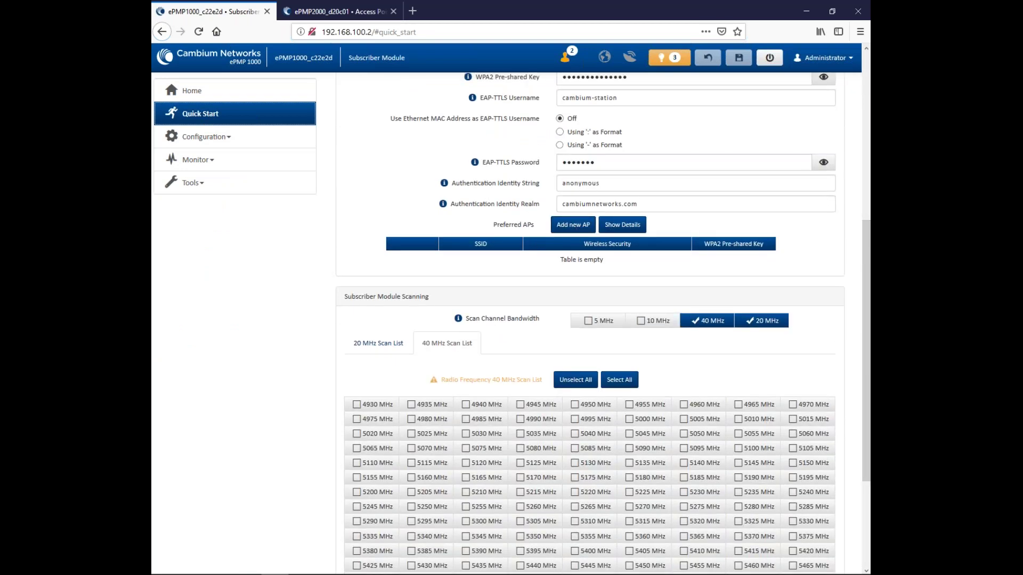
scroll(641, 166, "up", 6)
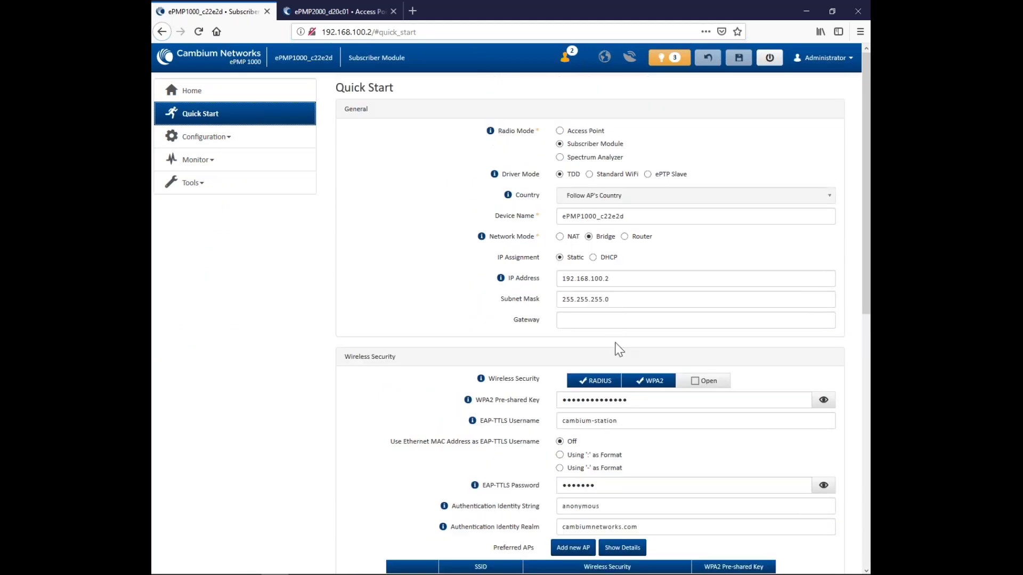
scroll(618, 348, "down", 2)
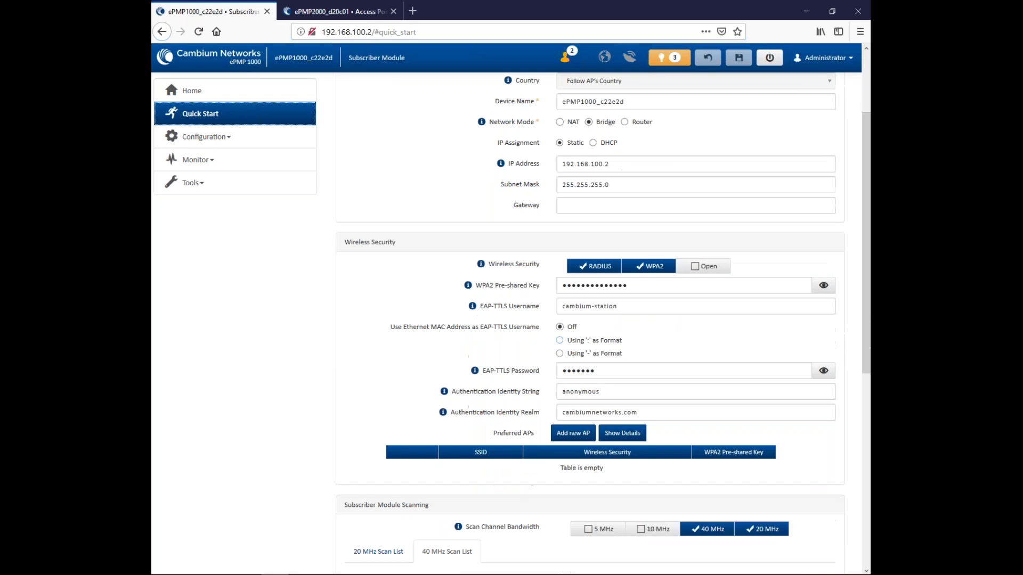
scroll(603, 323, "down", 1)
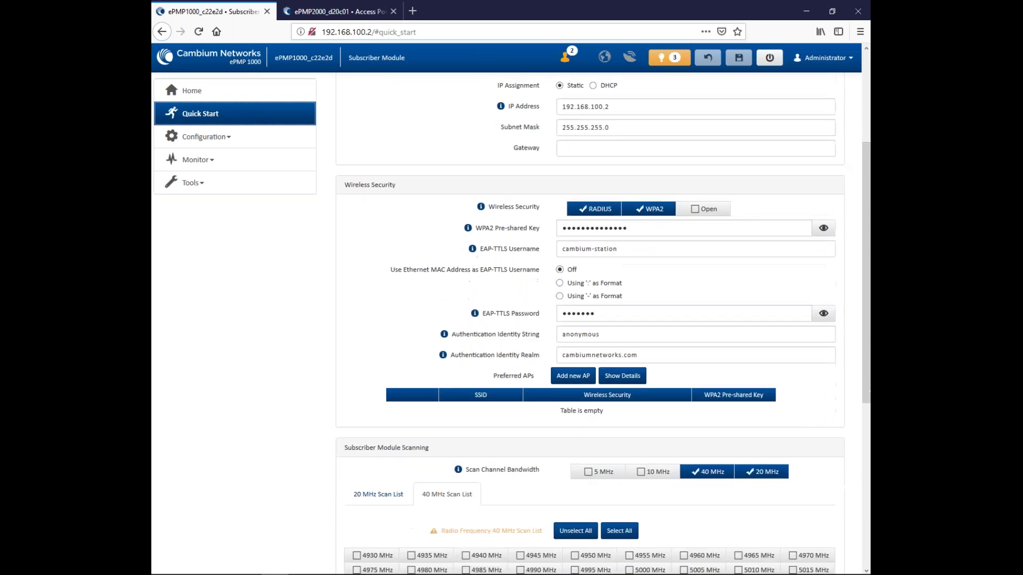
Step: Open the SM's Radio configuration and scroll back to the top to see Preferred APs
left_click(203, 140)
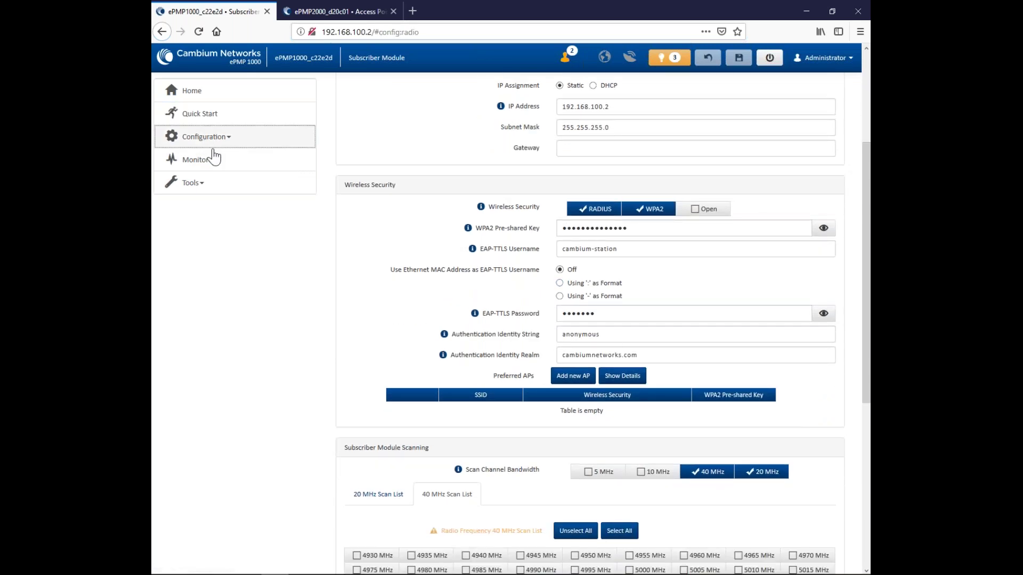
left_click_drag(867, 235, 864, 174)
scroll(719, 222, "up", 2)
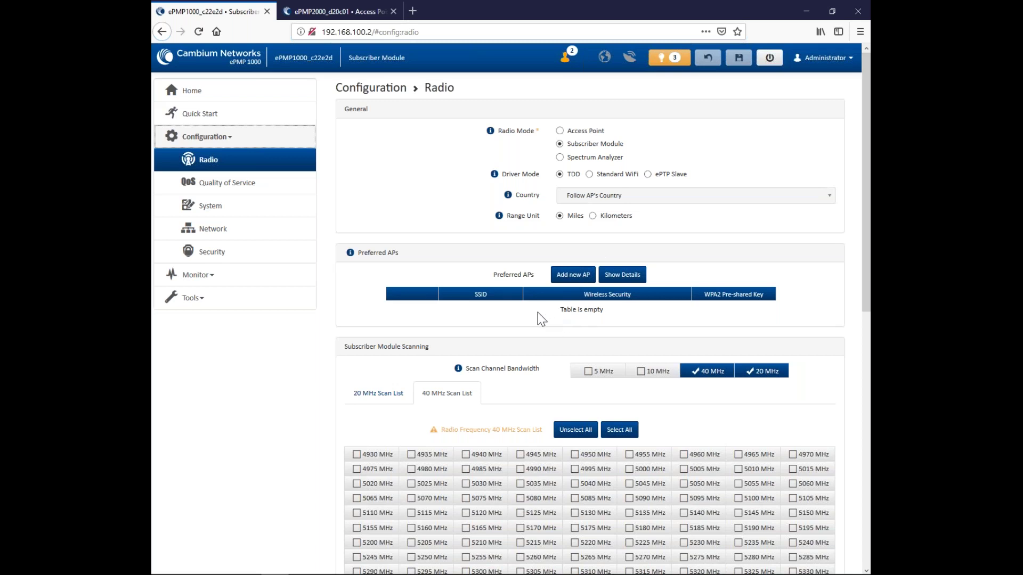
left_click(574, 276)
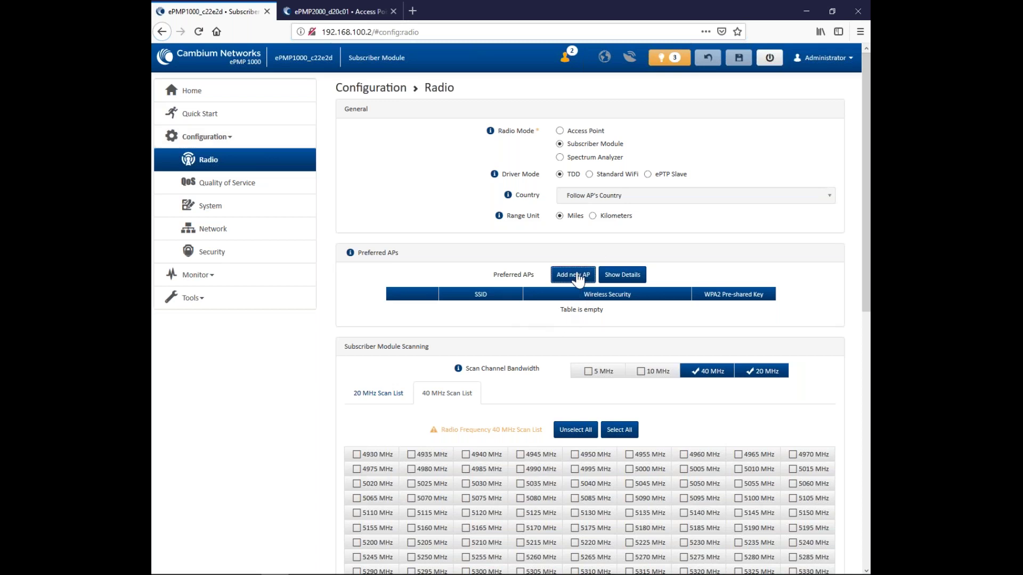
left_click(515, 311)
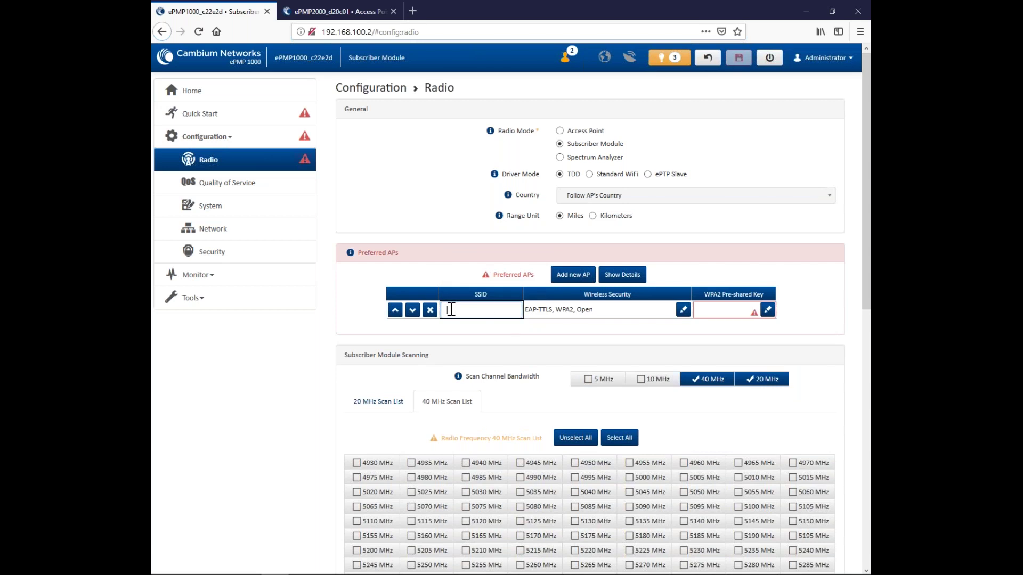
type("sector sur")
left_click(683, 309)
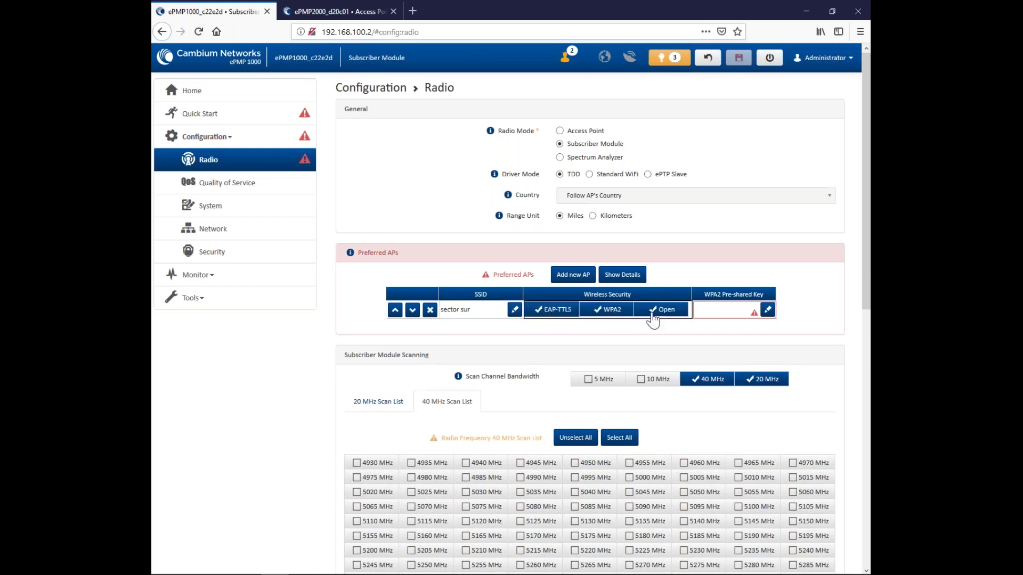
left_click(675, 311)
left_click(561, 314)
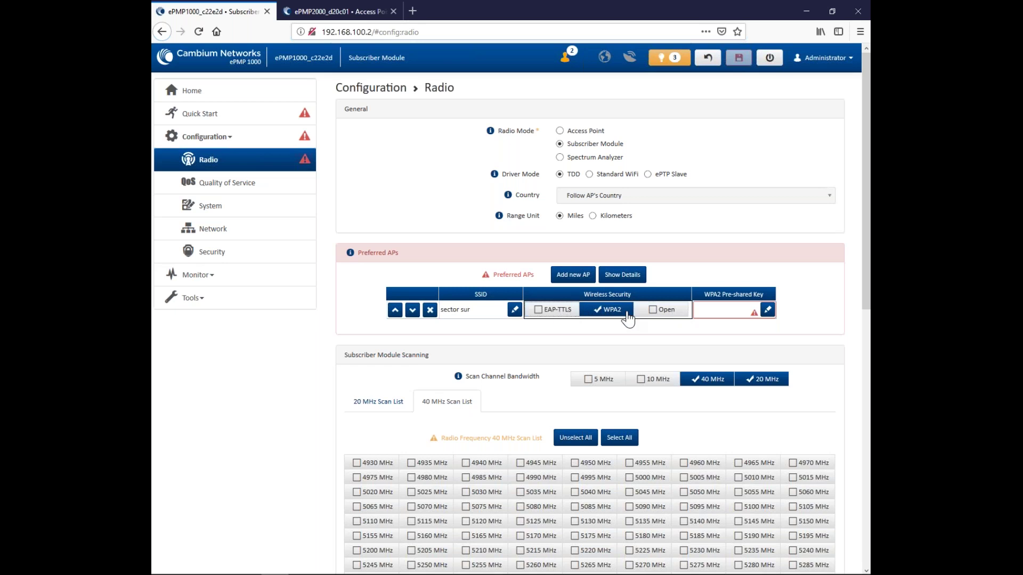
left_click(759, 311)
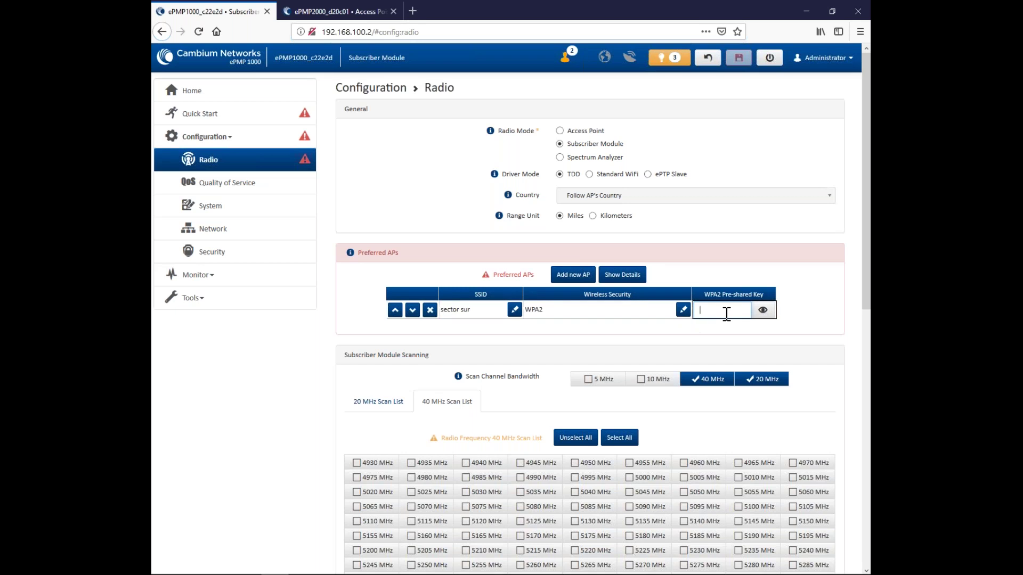
left_click(566, 282)
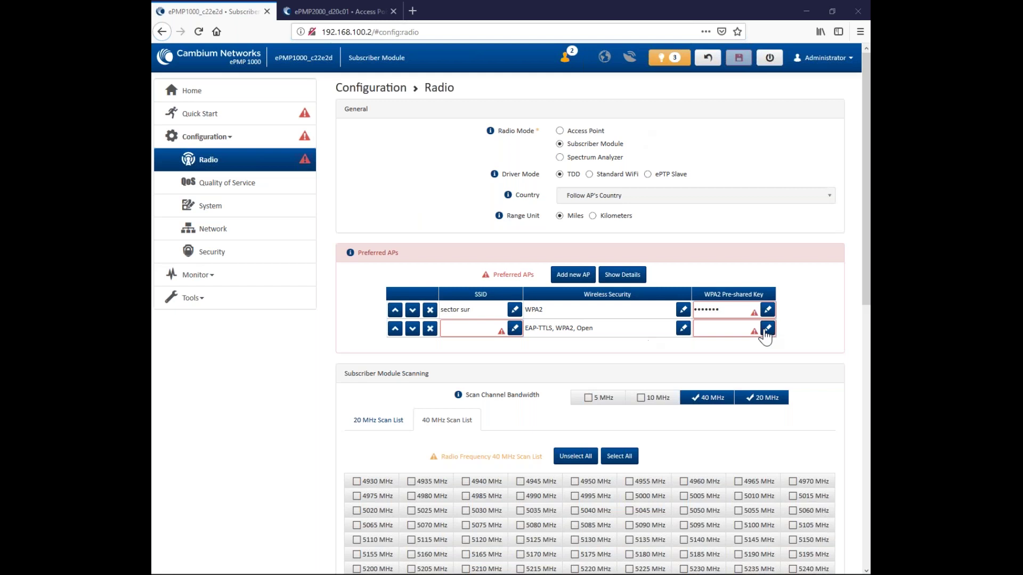
left_click(430, 328)
left_click(430, 309)
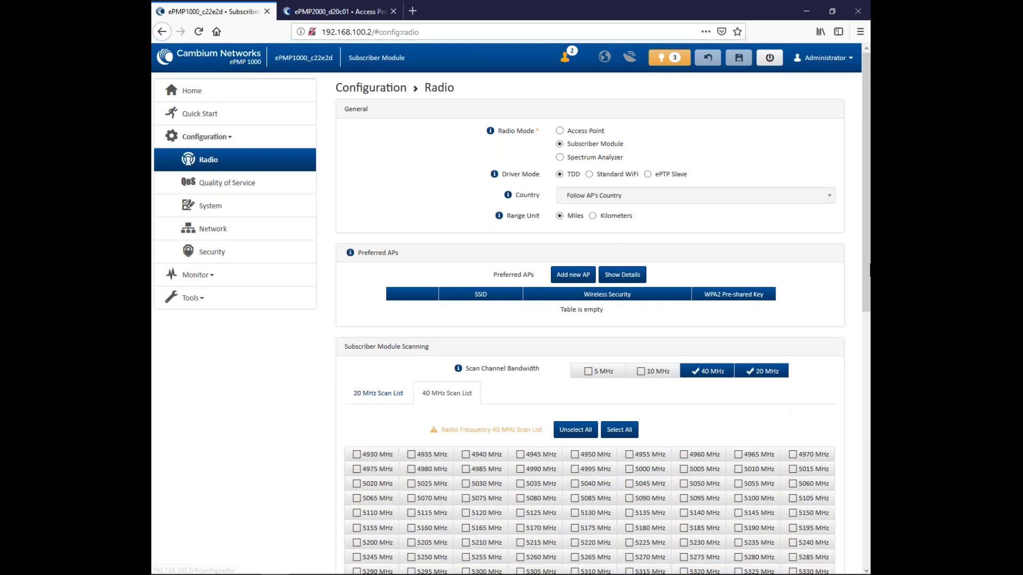
left_click_drag(869, 259, 867, 269)
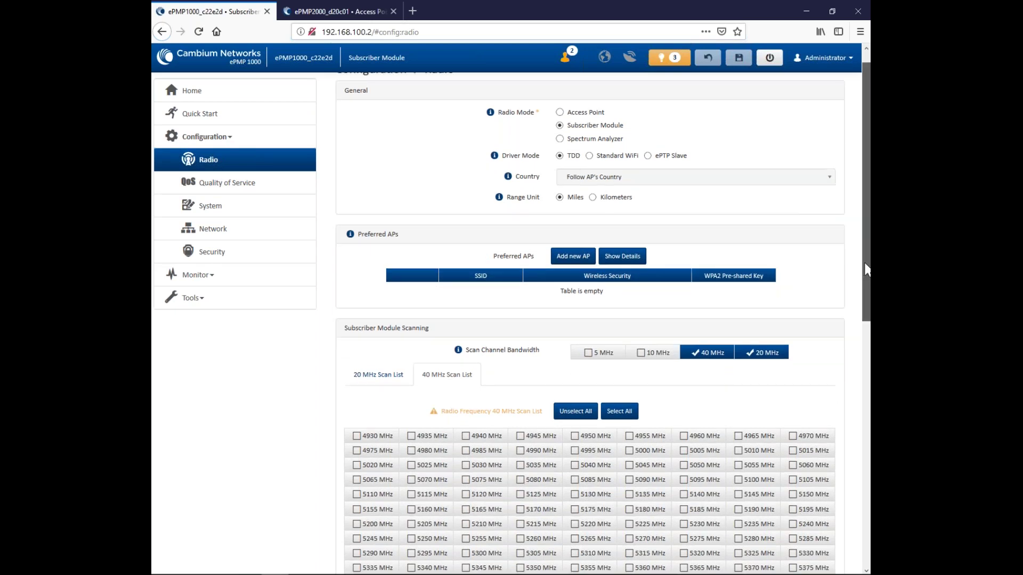
Step: Scroll to Power Control and change the SM's Antenna Gain from 15 to 28 dBi
scroll(480, 283, "down", 8)
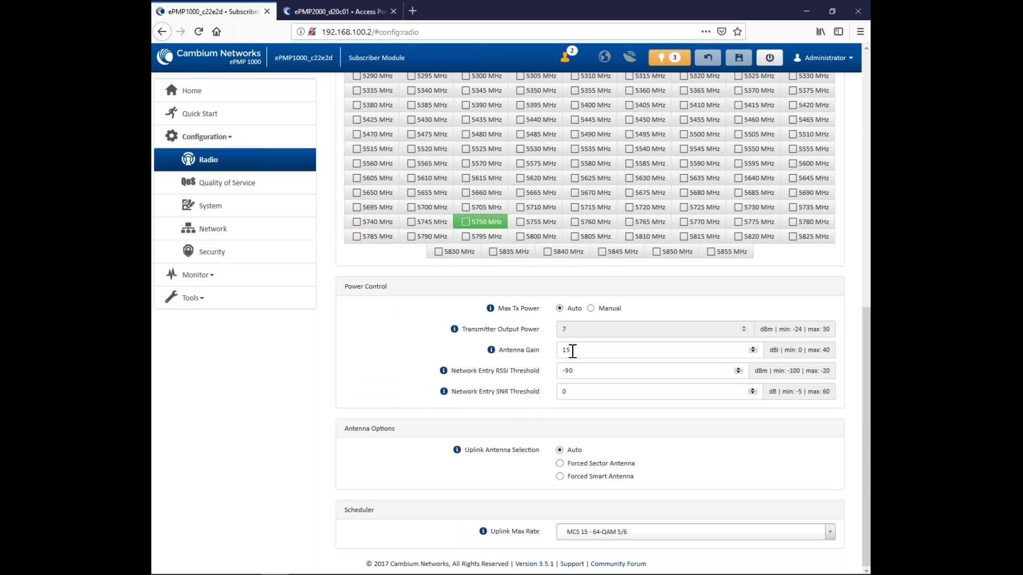
left_click(573, 351)
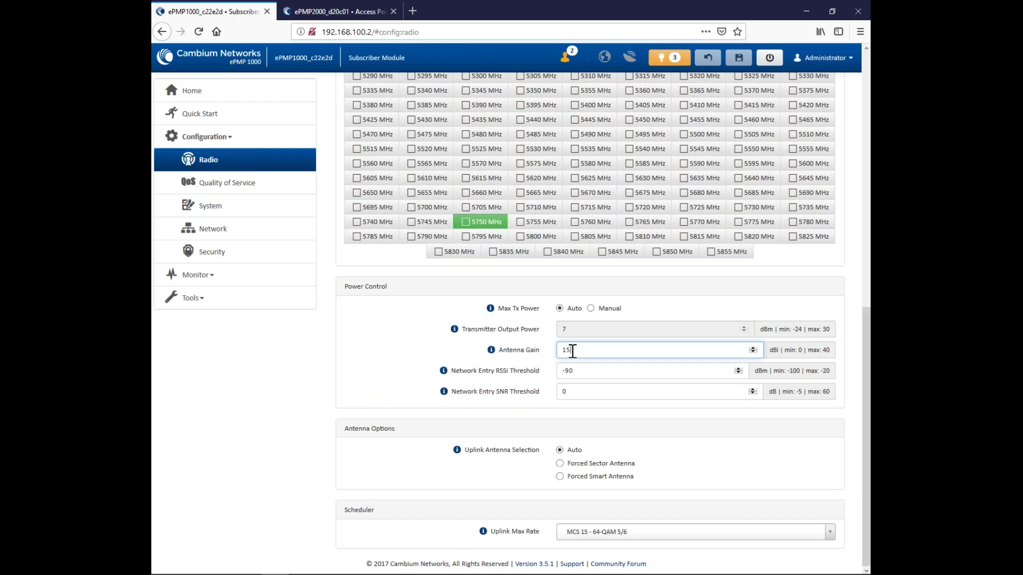
left_click_drag(570, 351, 563, 352)
type("28")
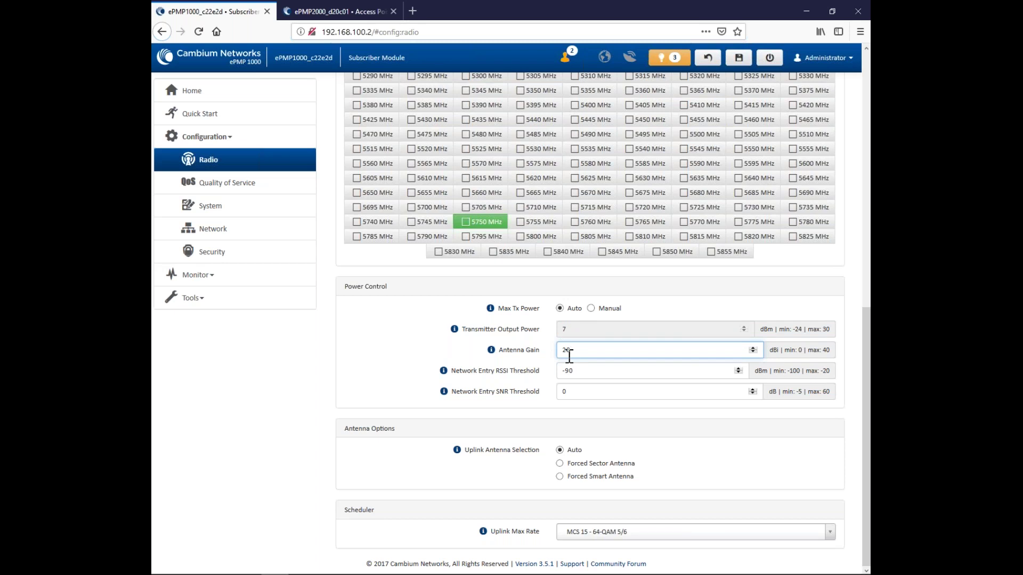
key("BackSpace")
type("8")
double_click(563, 350)
left_click(341, 13)
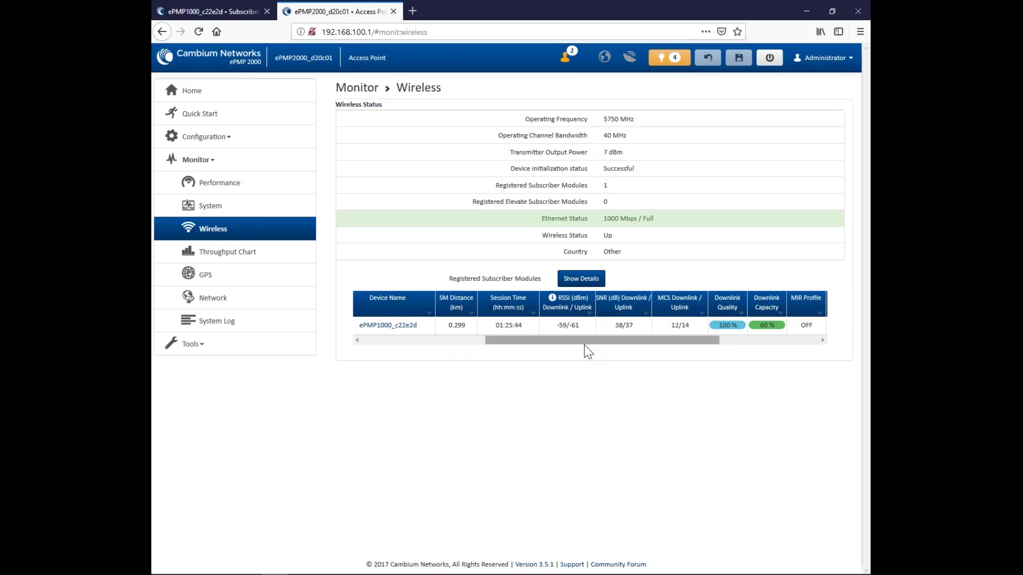
left_click_drag(584, 343, 586, 369)
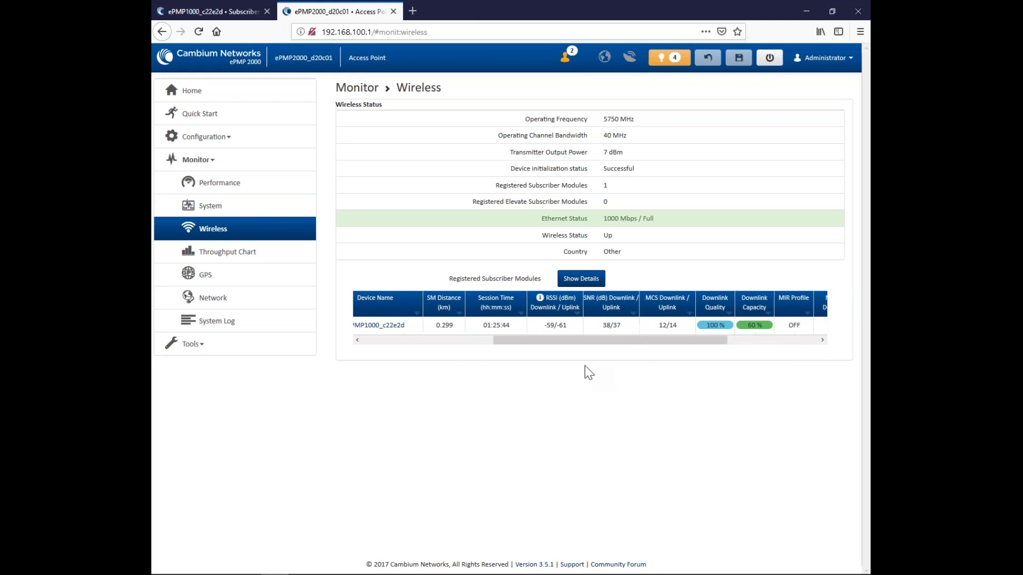
mouse_move(454, 326)
left_mouse_down()
mouse_move(434, 327)
mouse_move(455, 327)
left_mouse_up()
left_click(433, 343)
left_click(454, 328)
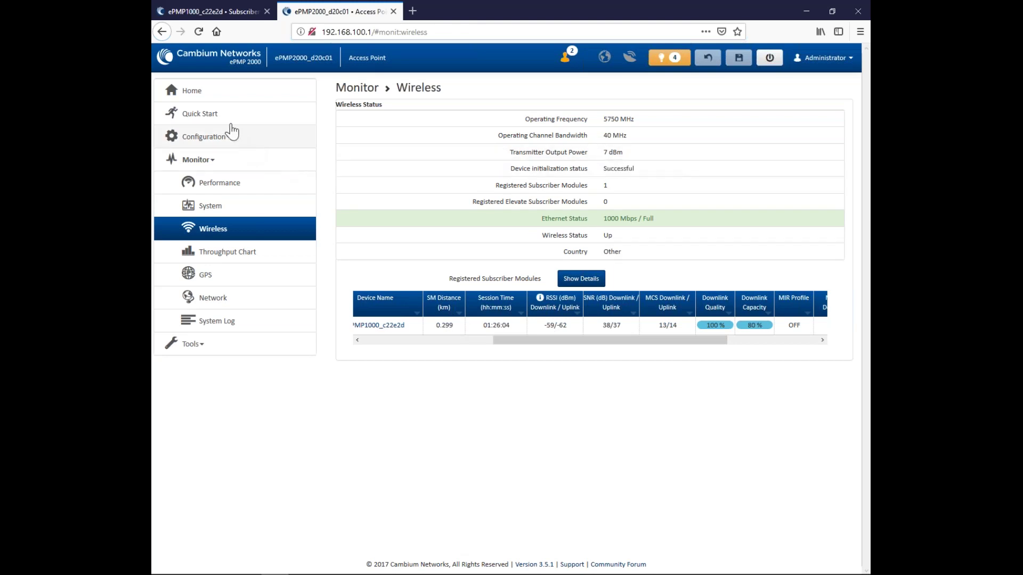
left_click(208, 114)
left_click_drag(566, 217, 560, 218)
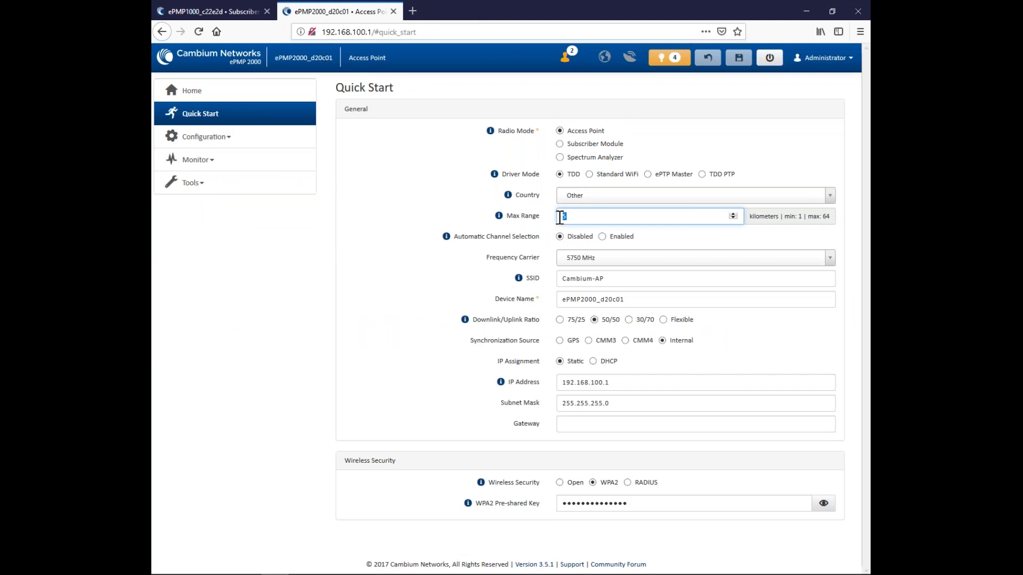
left_click(210, 166)
left_click(213, 229)
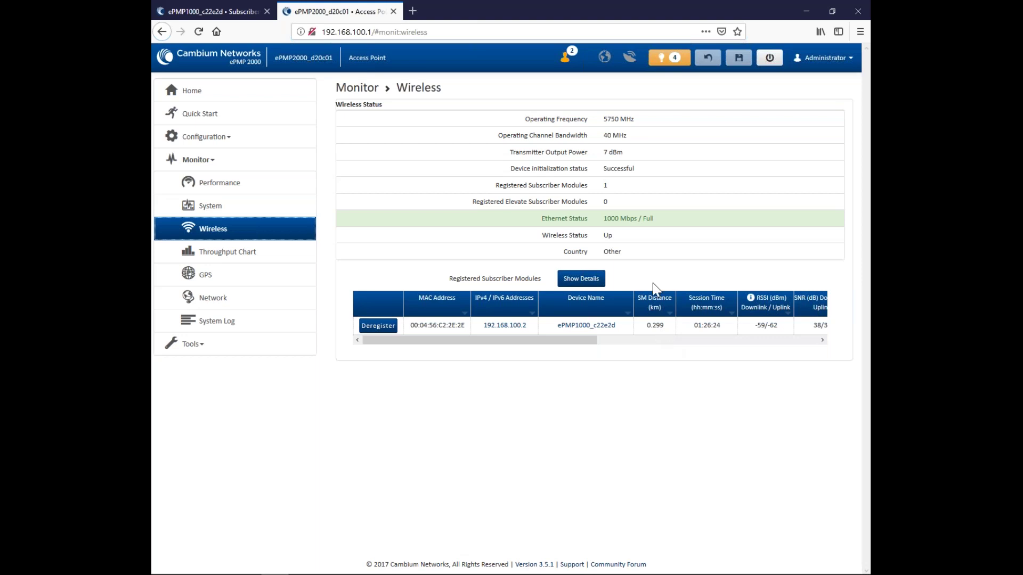
Step: Open the AP's Radio configuration and scroll through its channel, bandwidth and power settings
left_click(212, 140)
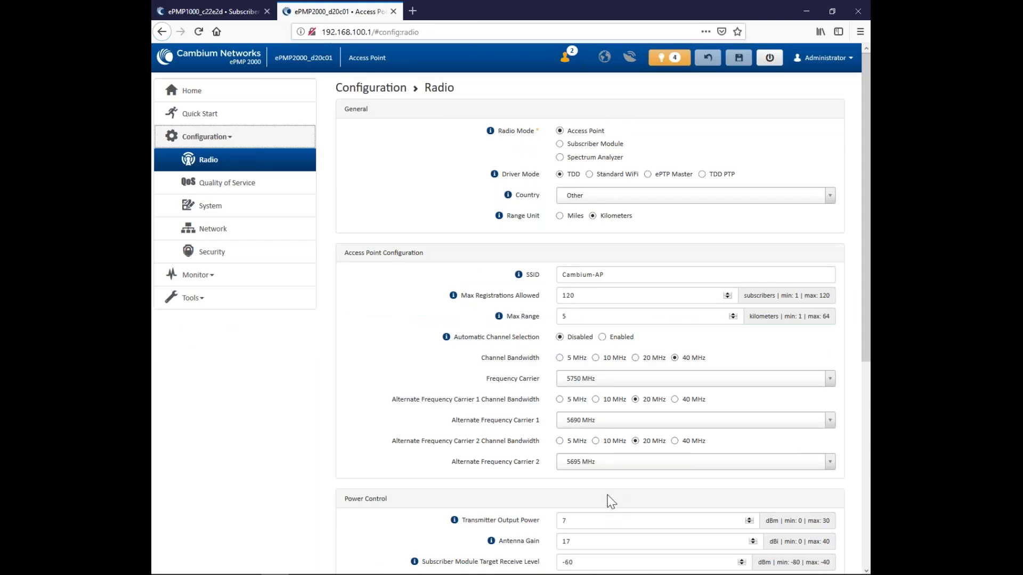
scroll(577, 420, "down", 3)
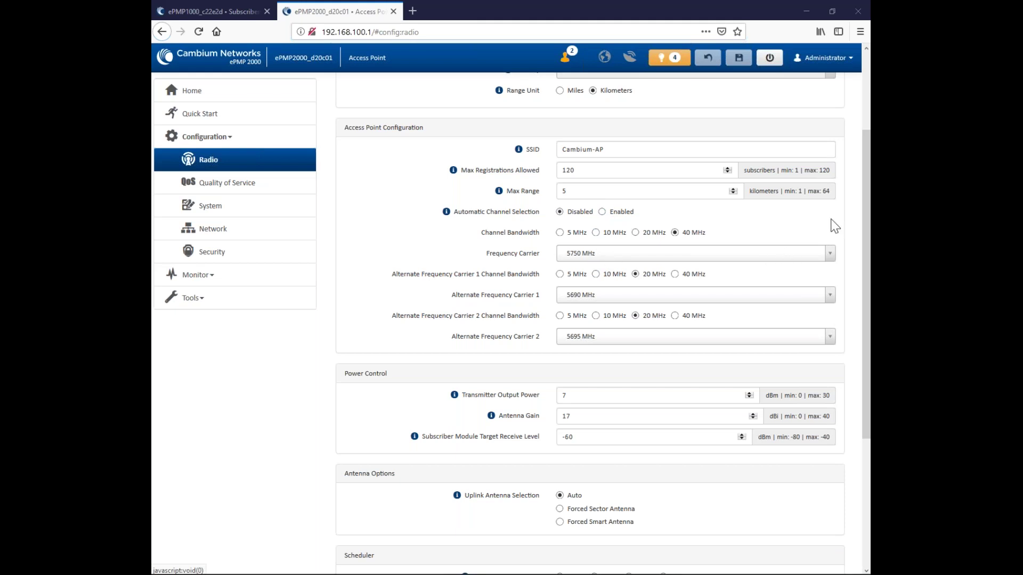
left_click_drag(865, 207, 866, 130)
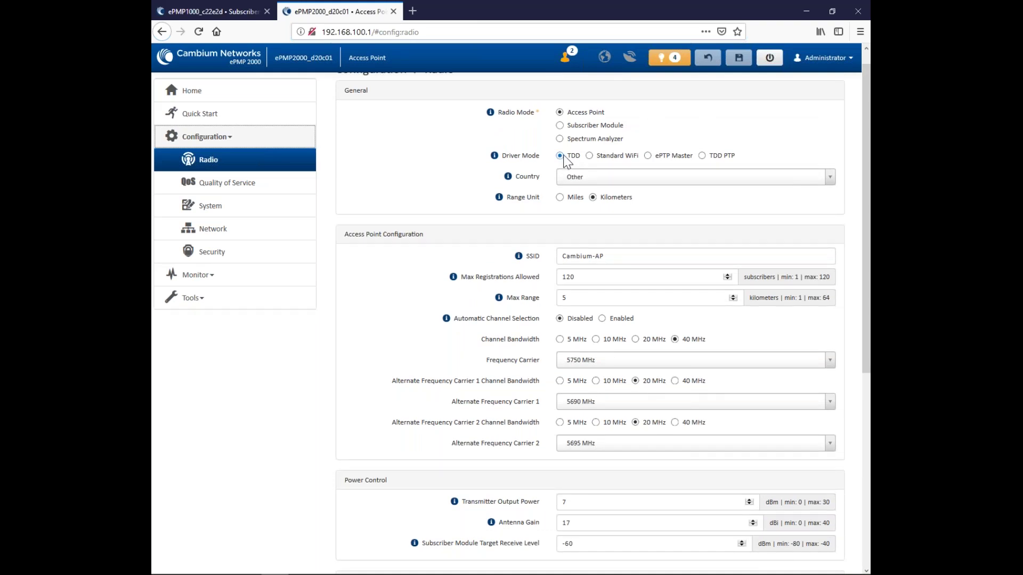
double_click(572, 299)
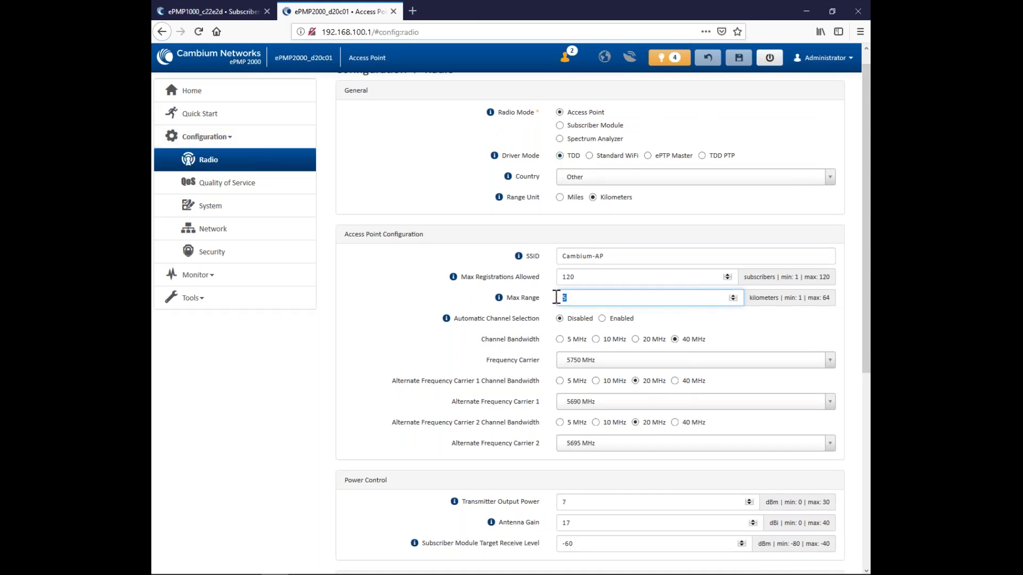
left_click_drag(867, 255, 867, 323)
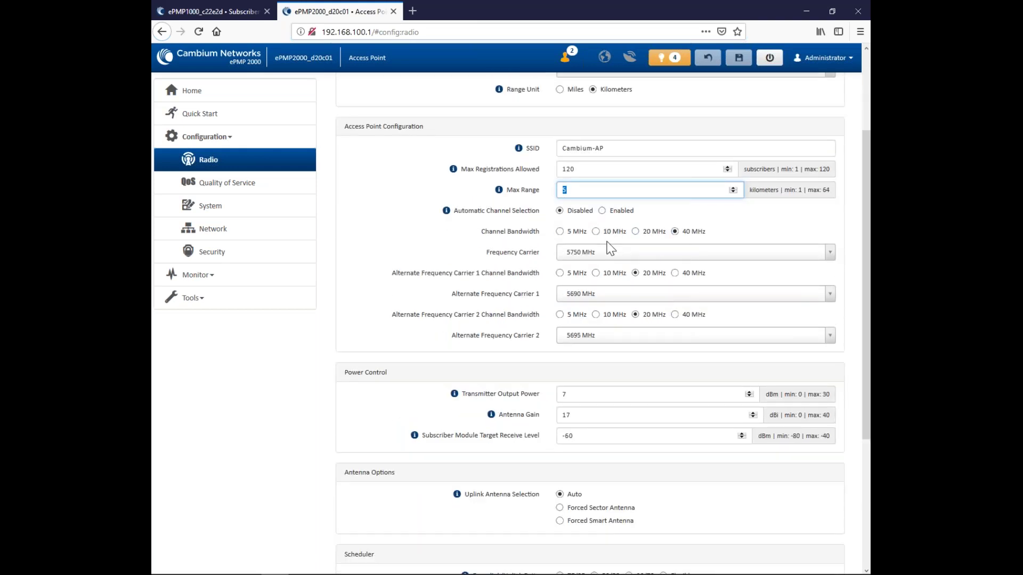
scroll(866, 281, "down", 1)
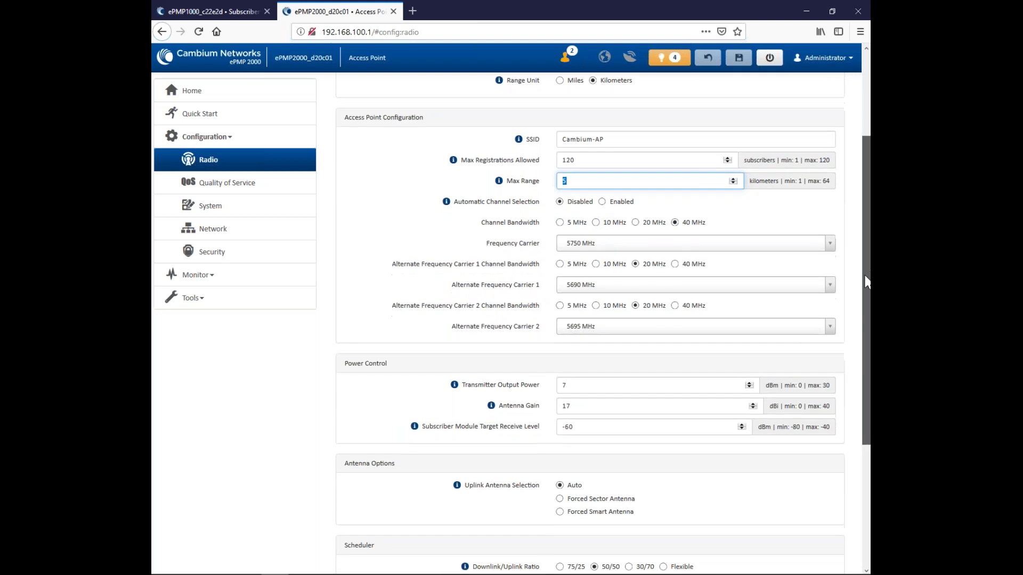
left_click_drag(866, 282, 854, 377)
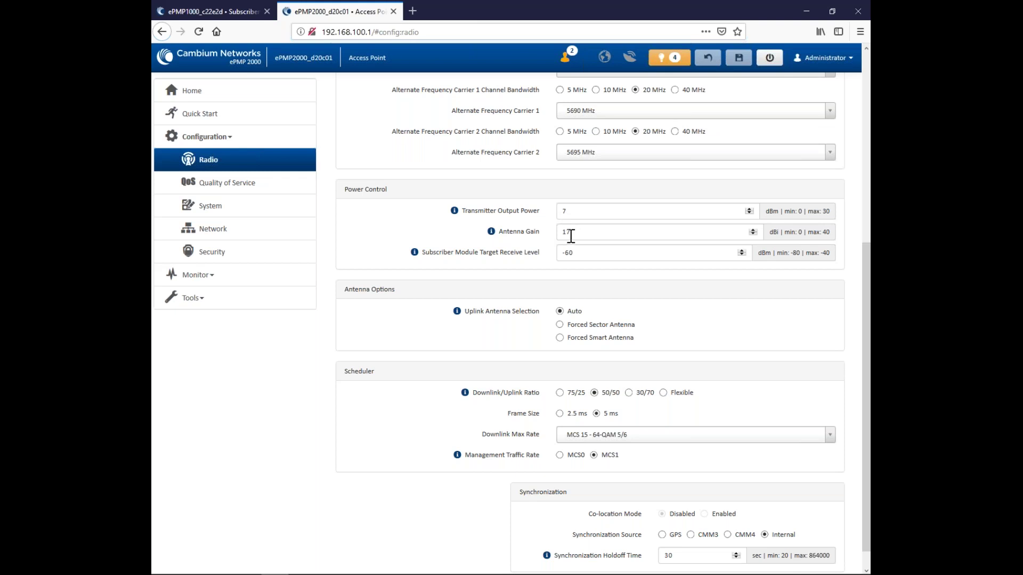
left_click_drag(573, 253, 561, 253)
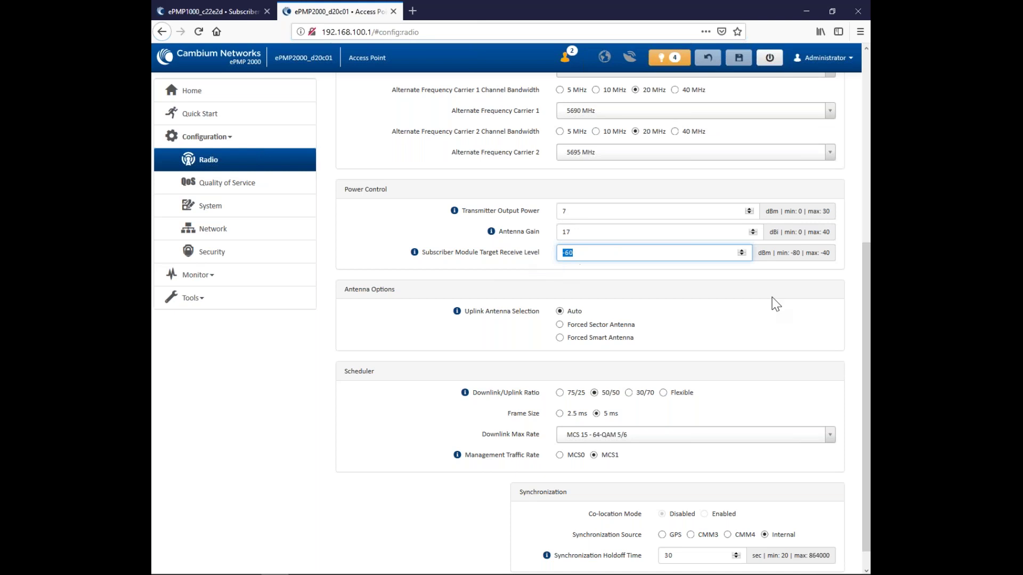
scroll(519, 357, "down", 1)
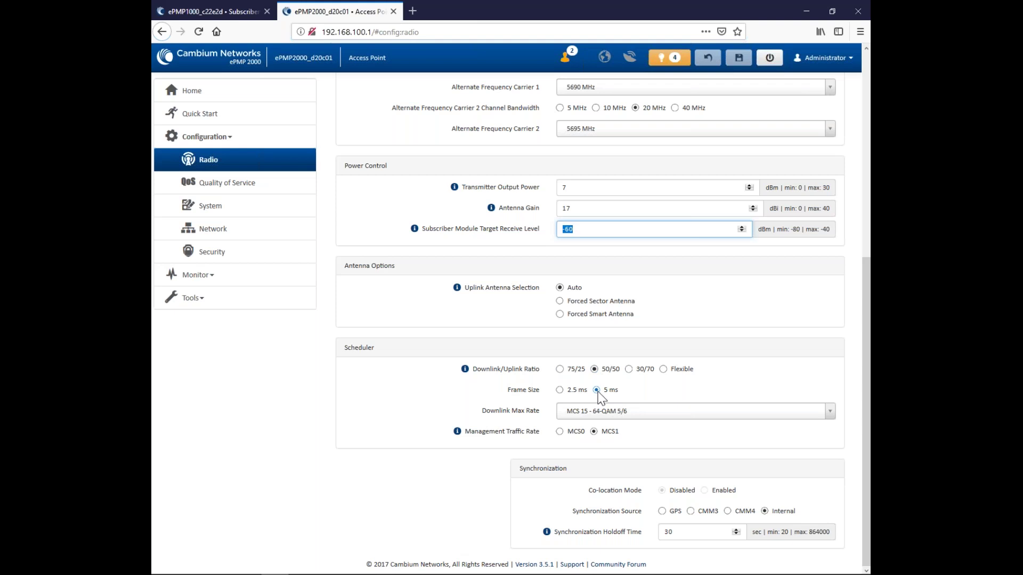
left_click(639, 414)
left_click(632, 448)
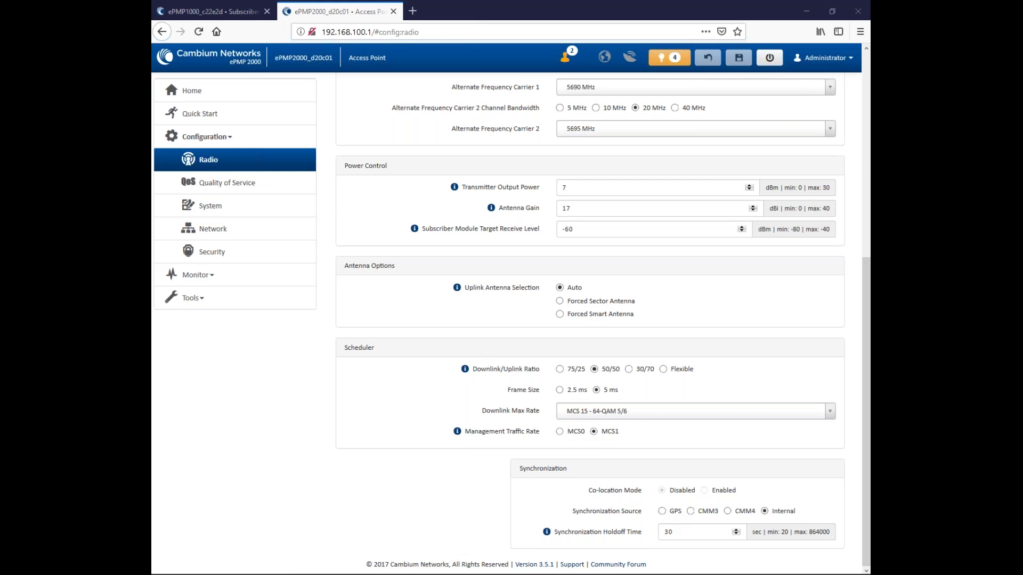
key("alt+Tab")
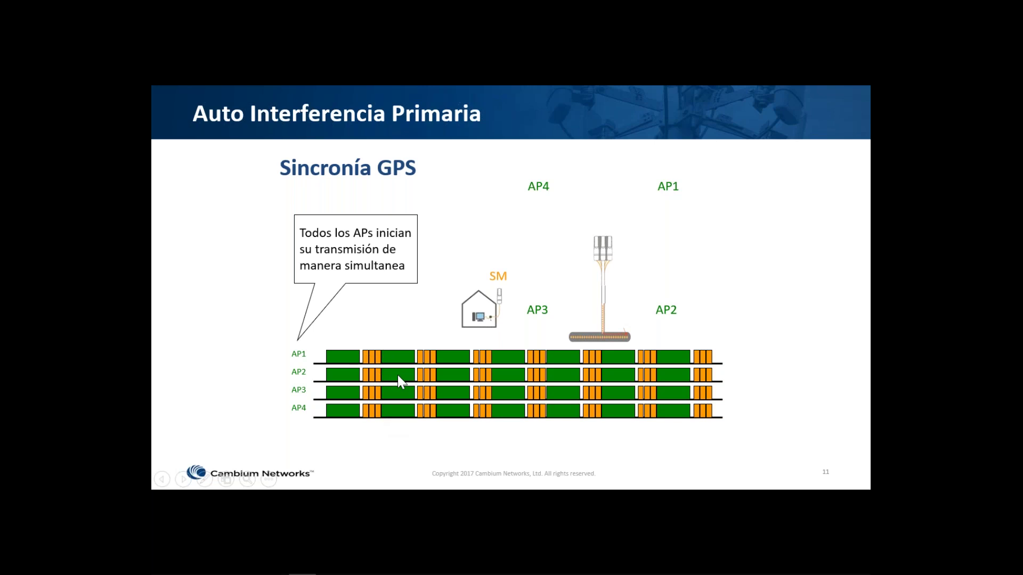
key("alt+Tab")
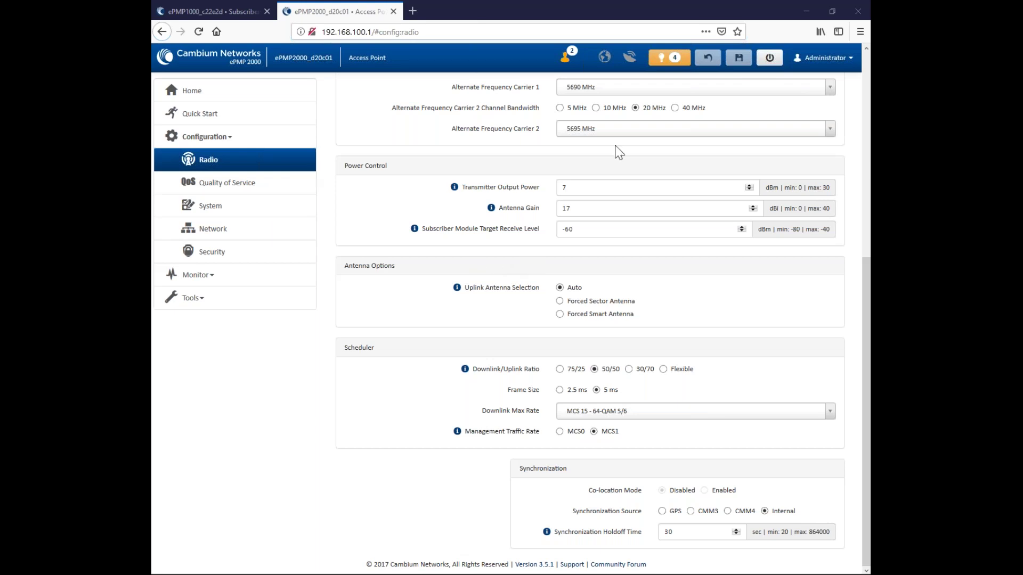
Step: Scroll back up and highlight the AP's 5 km Max Range value before moving to Monitor
scroll(867, 277, "up", 3)
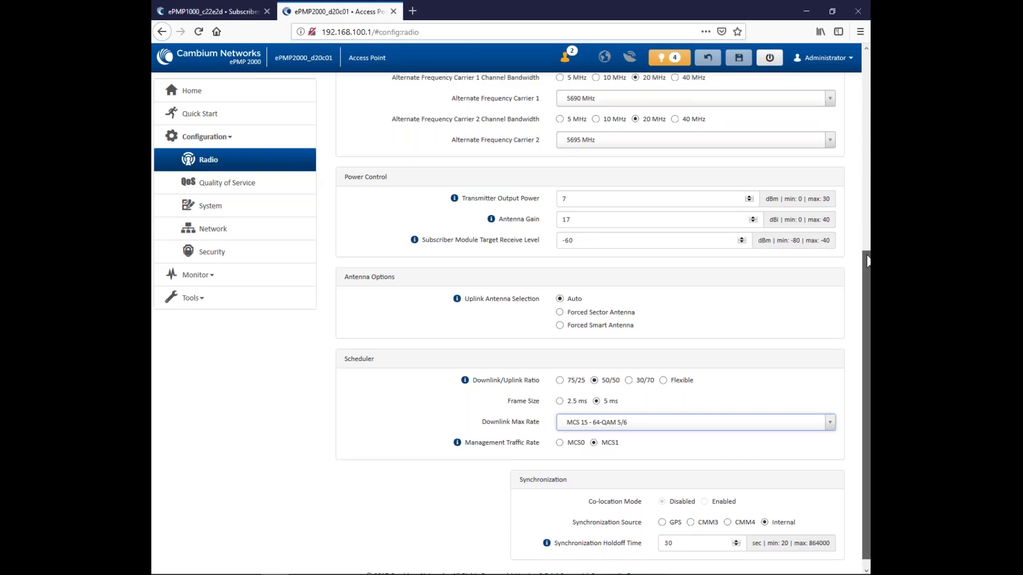
left_click(575, 116)
double_click(565, 117)
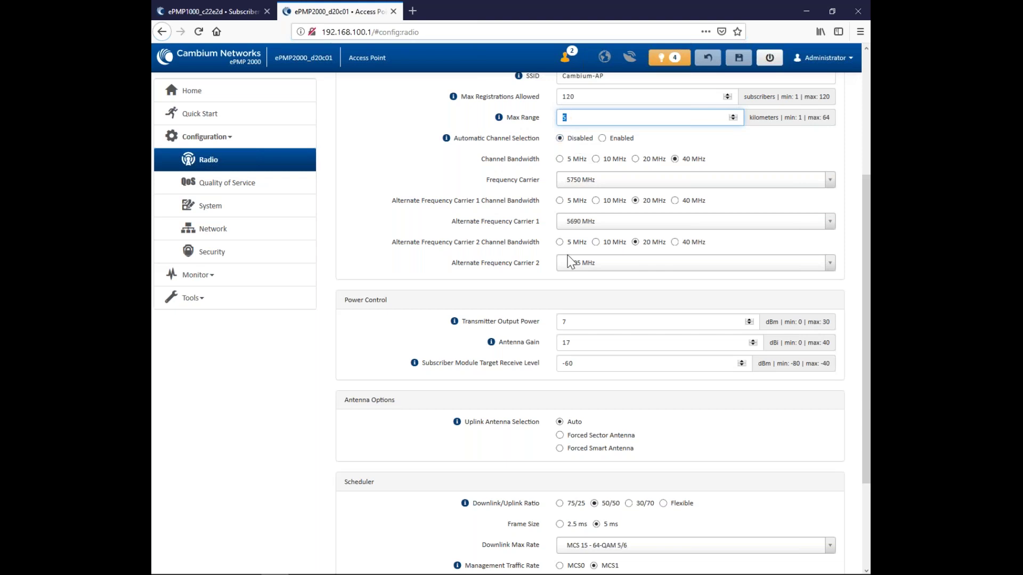
left_click(202, 282)
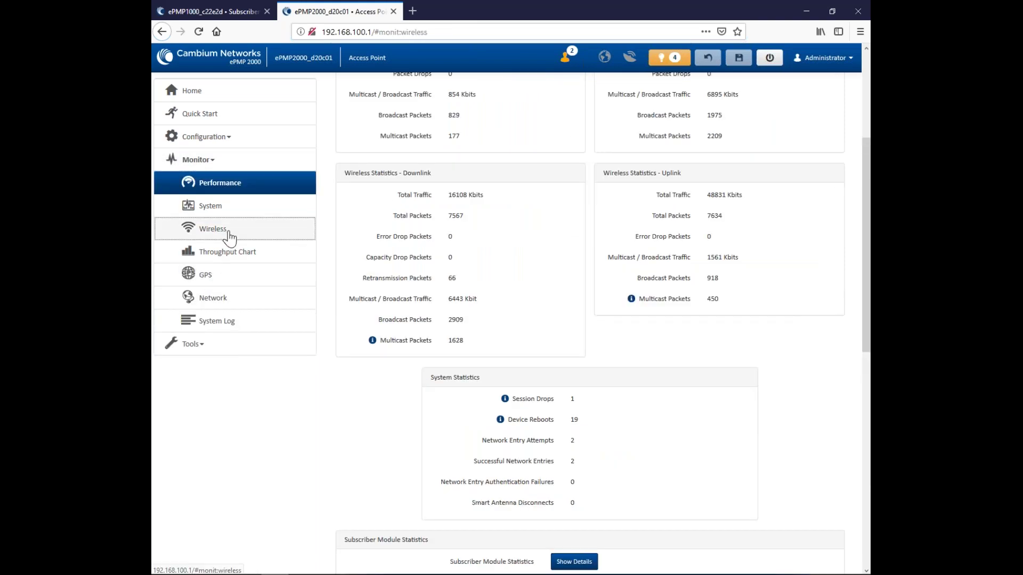
Step: Show the AP's Monitor > Wireless page with subscriber ePMP1000_c22e2d registered
left_click(225, 234)
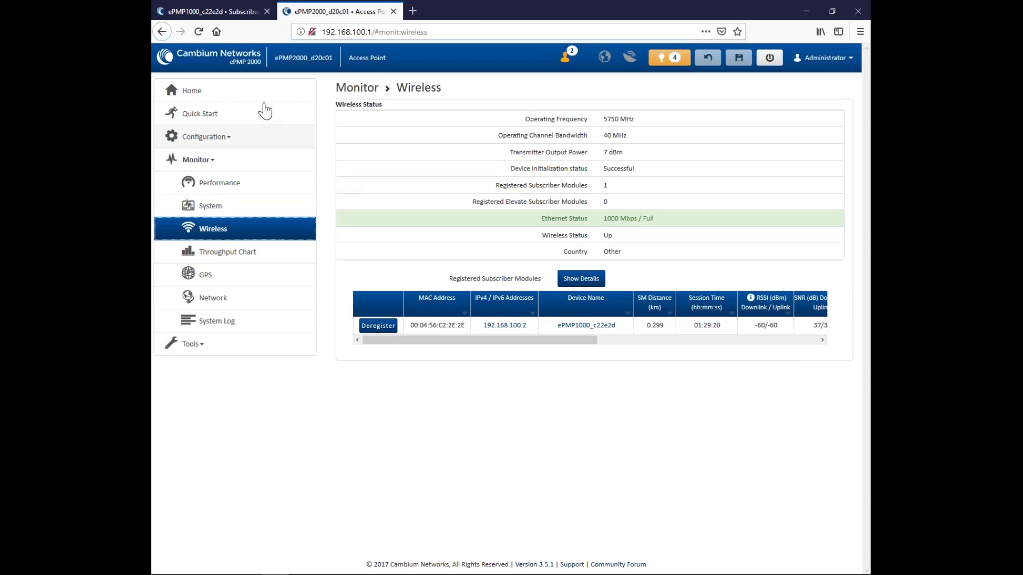
left_click(212, 16)
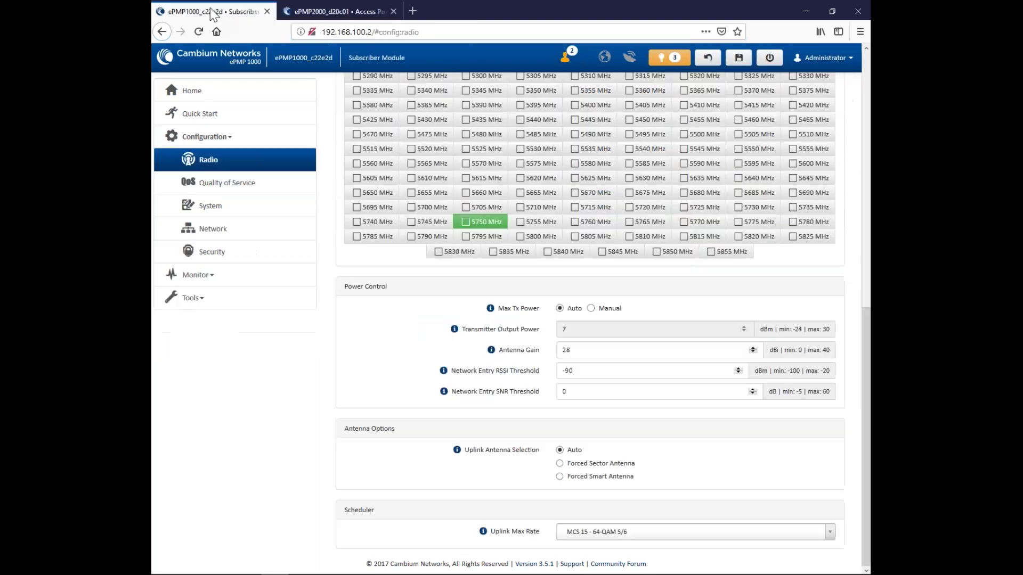
left_click(202, 282)
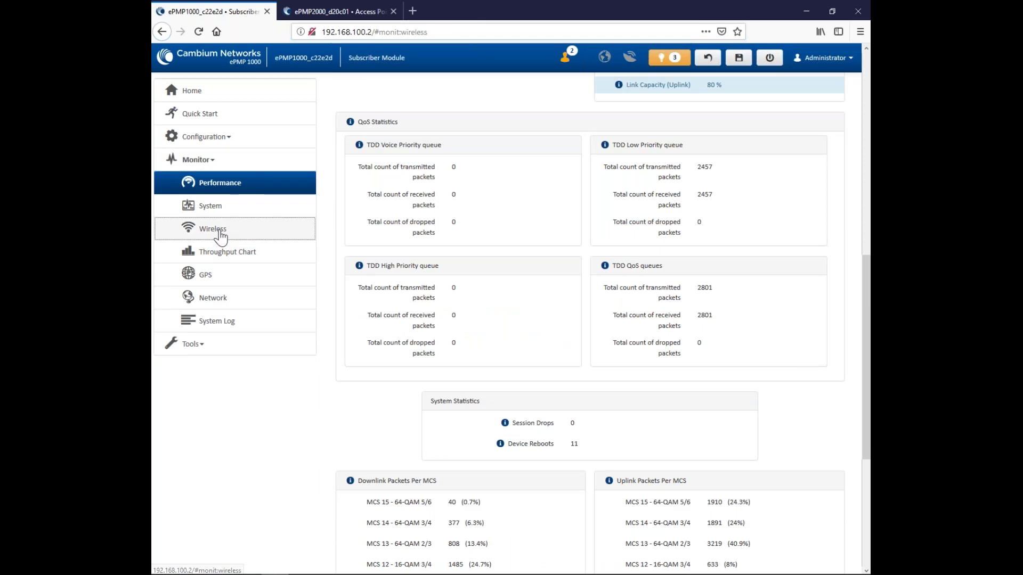
left_click(218, 233)
left_click_drag(611, 484, 767, 480)
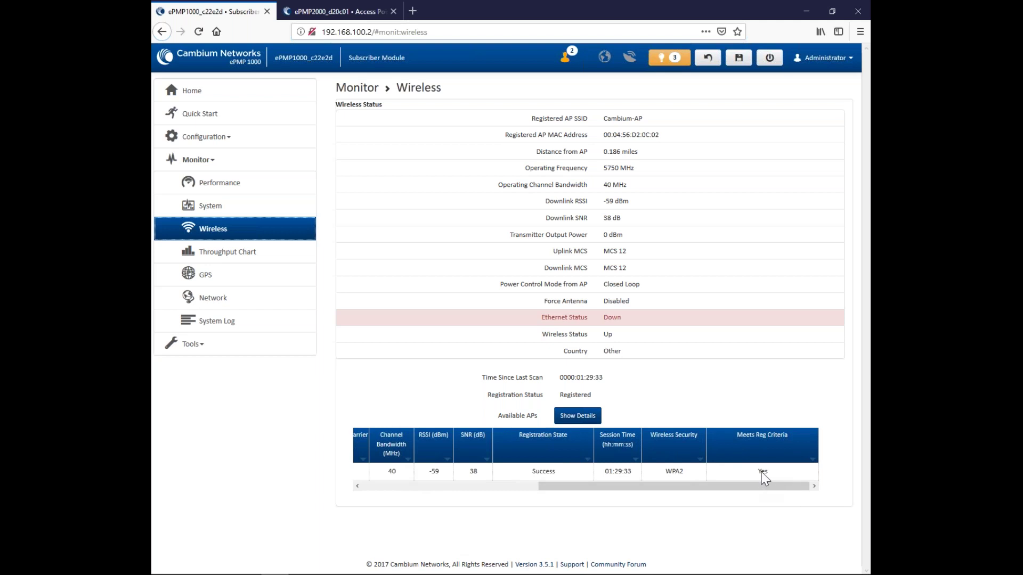
left_click(344, 10)
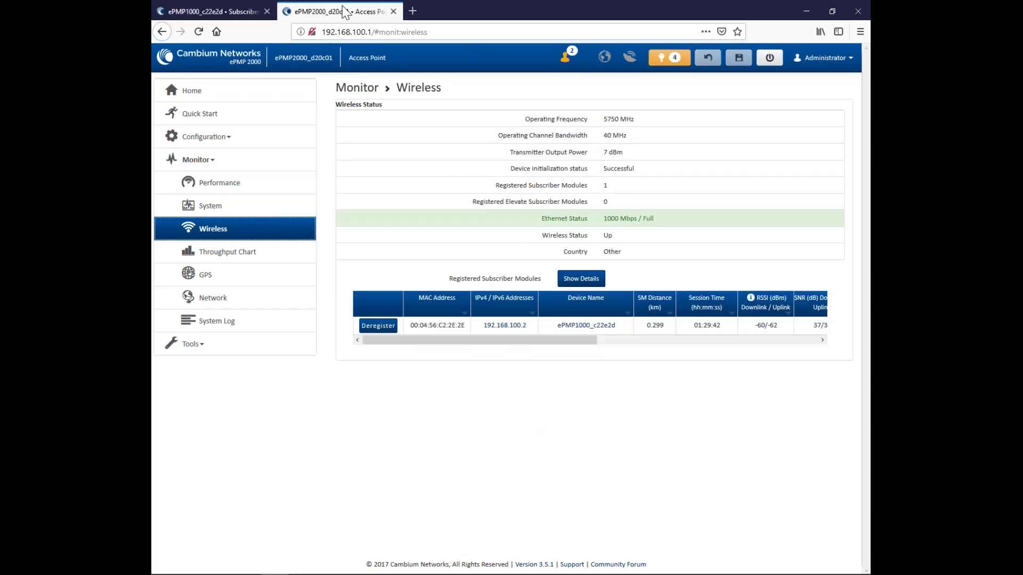
Step: Return to the AP's Radio configuration (5750 MHz, 40 MHz, 7 dBm) and select the Max Range value
left_click(224, 141)
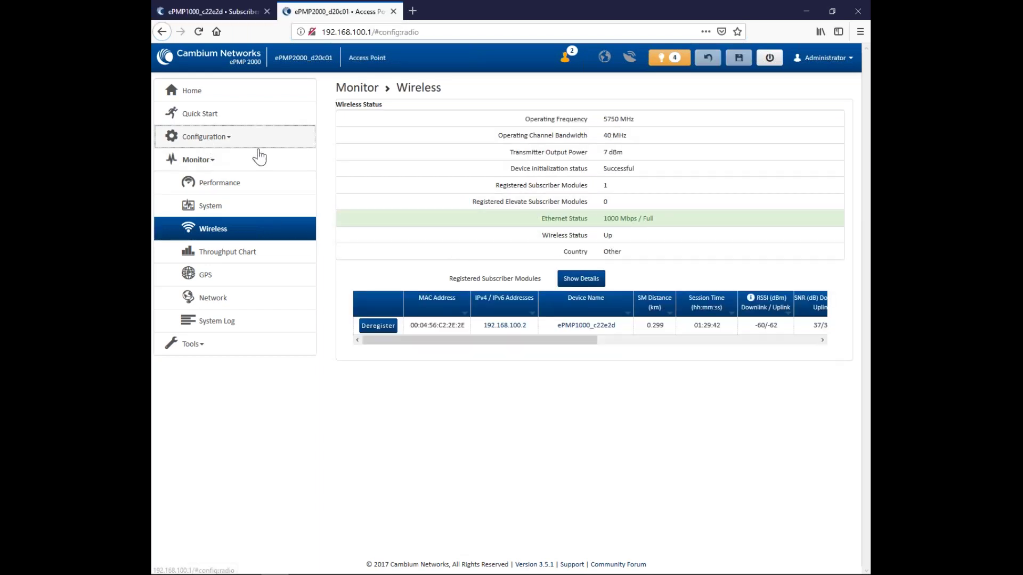
left_click_drag(575, 318, 554, 317)
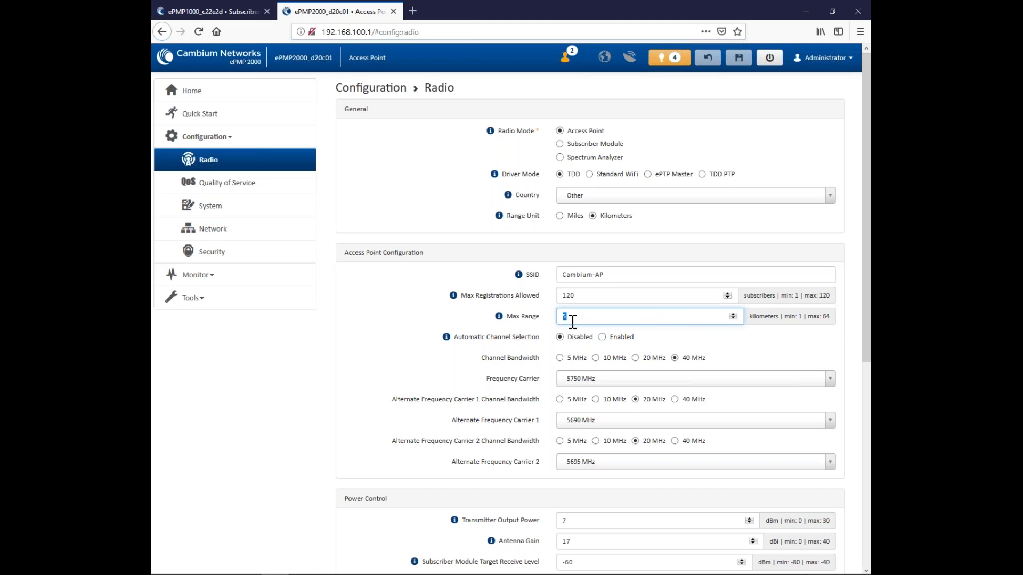
key("alt+Tab")
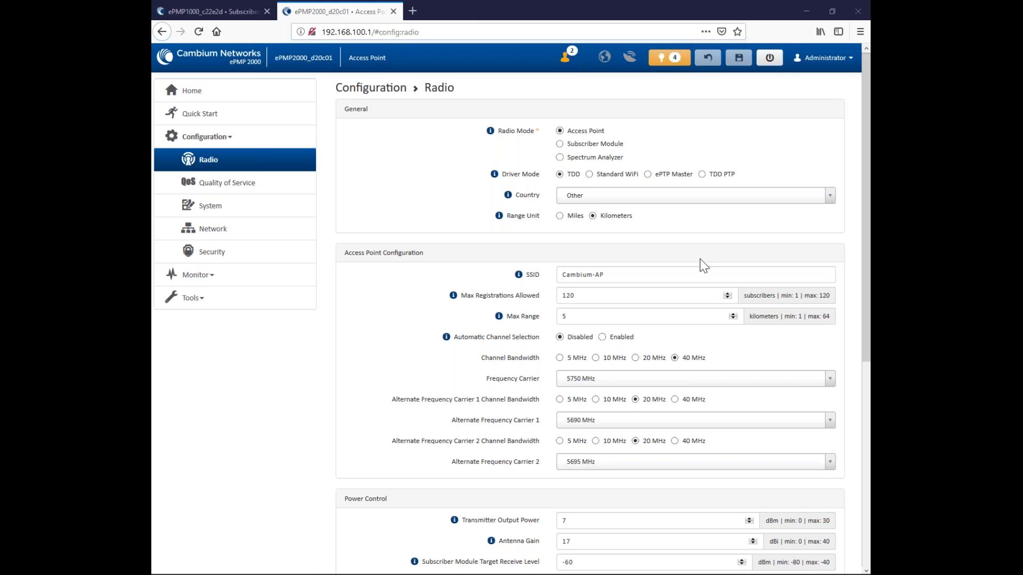
left_click(490, 130)
left_click(457, 90)
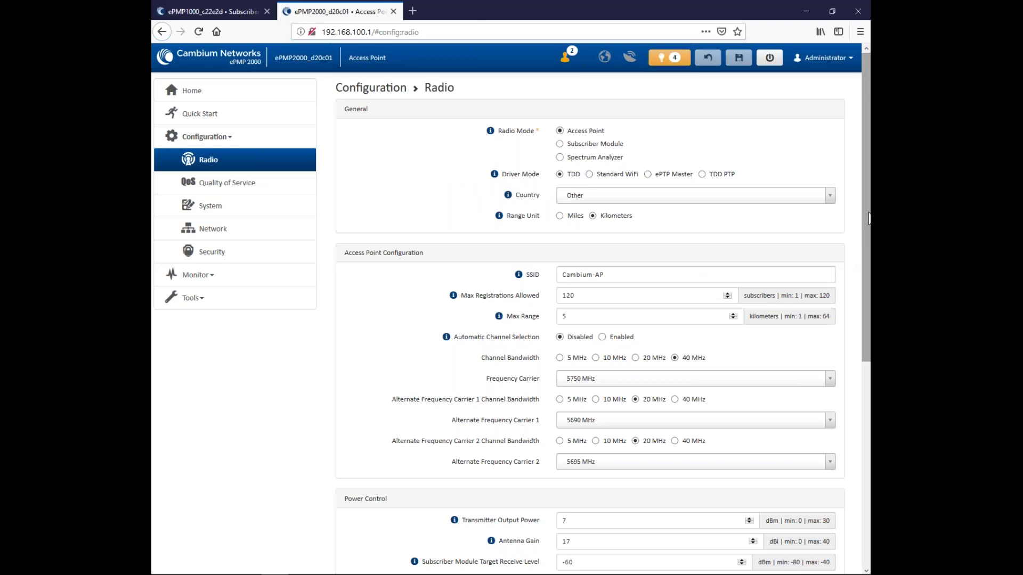
key("Tab")
scroll(869, 232, "down", 2)
scroll(862, 234, "down", 2)
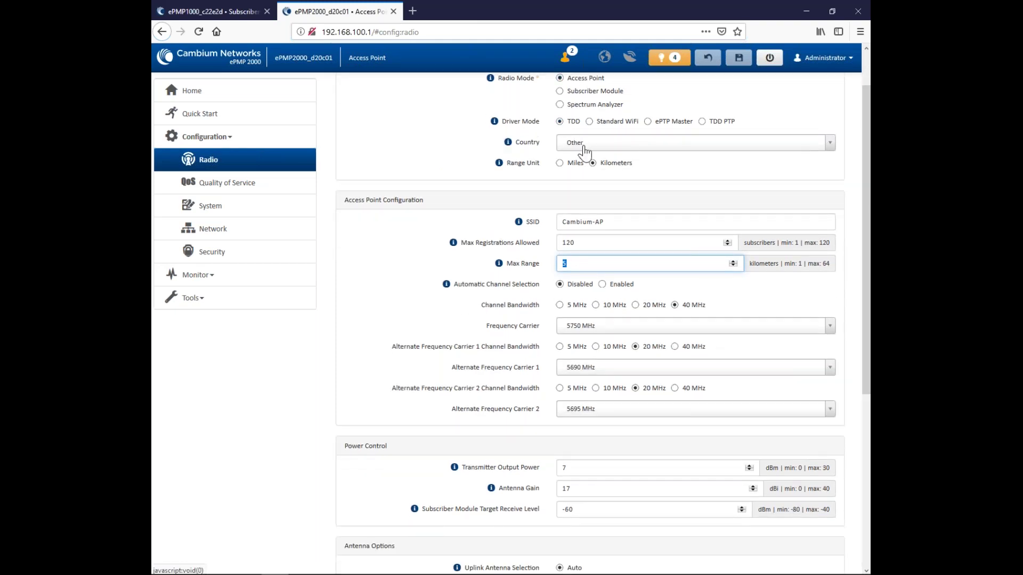
left_click(564, 264)
double_click(564, 263)
left_click_drag(868, 322, 868, 405)
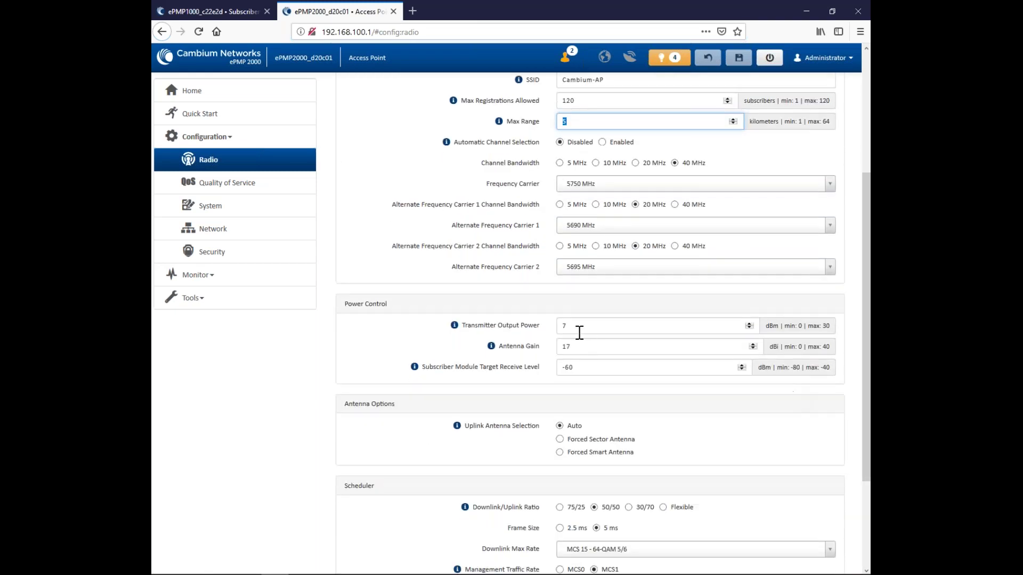
left_click(576, 368)
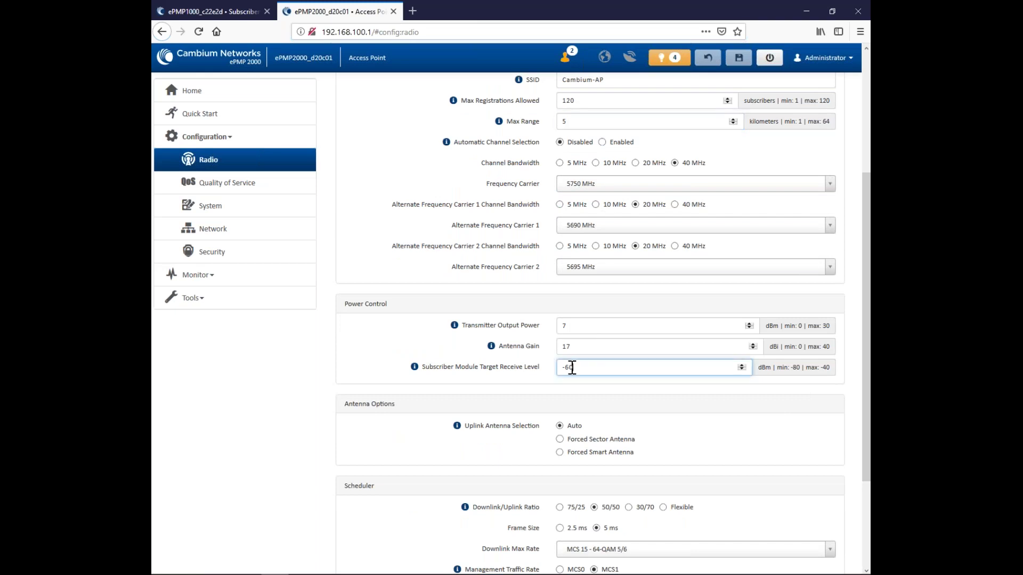
triple_click(576, 368)
scroll(528, 379, "down", 3)
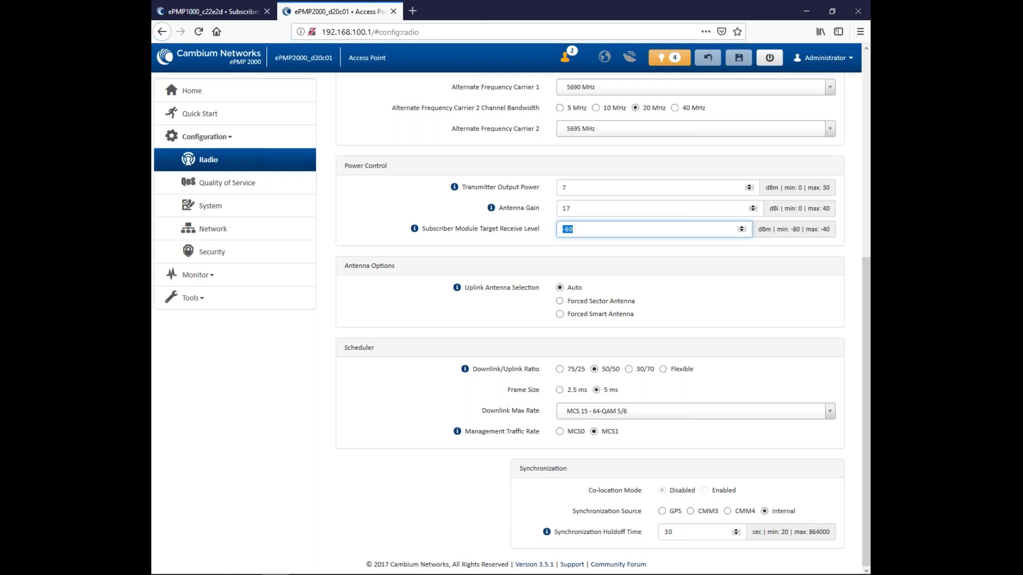
key("alt+Tab")
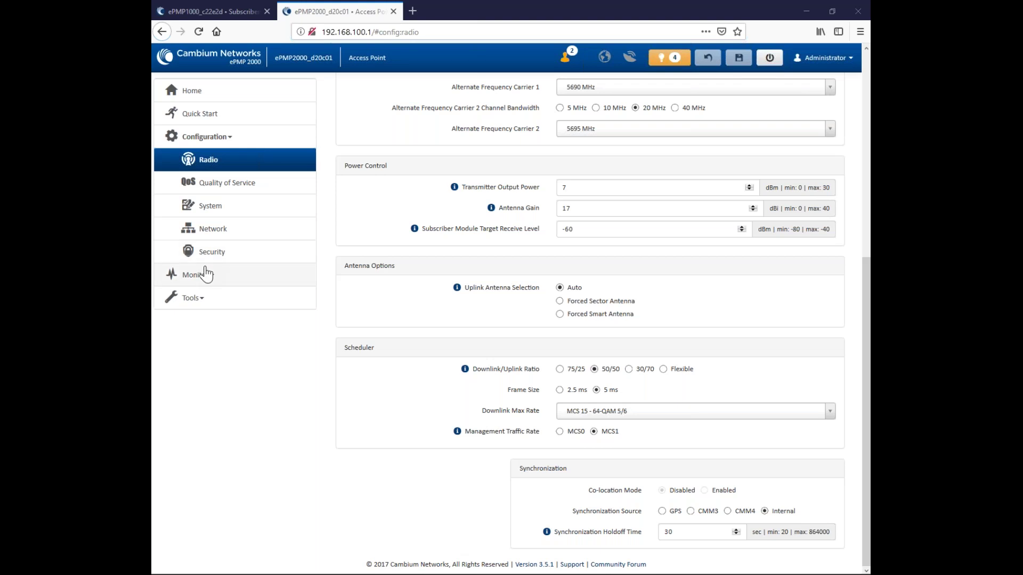
Step: Check the AP's software version under Software Upgrade, clear all pending notifications, then return to Radio settings
left_click(205, 302)
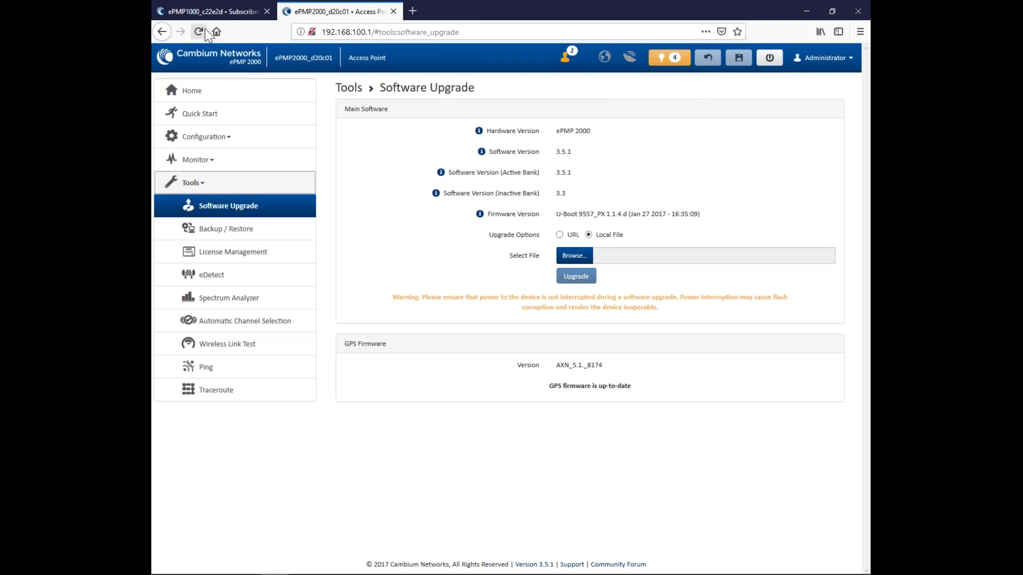
left_click(670, 60)
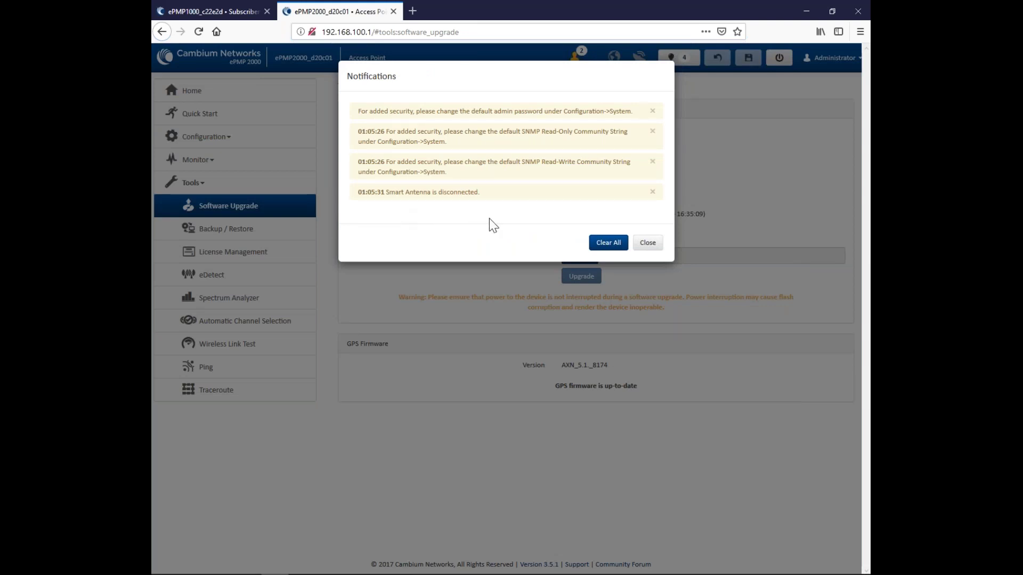
left_click(605, 246)
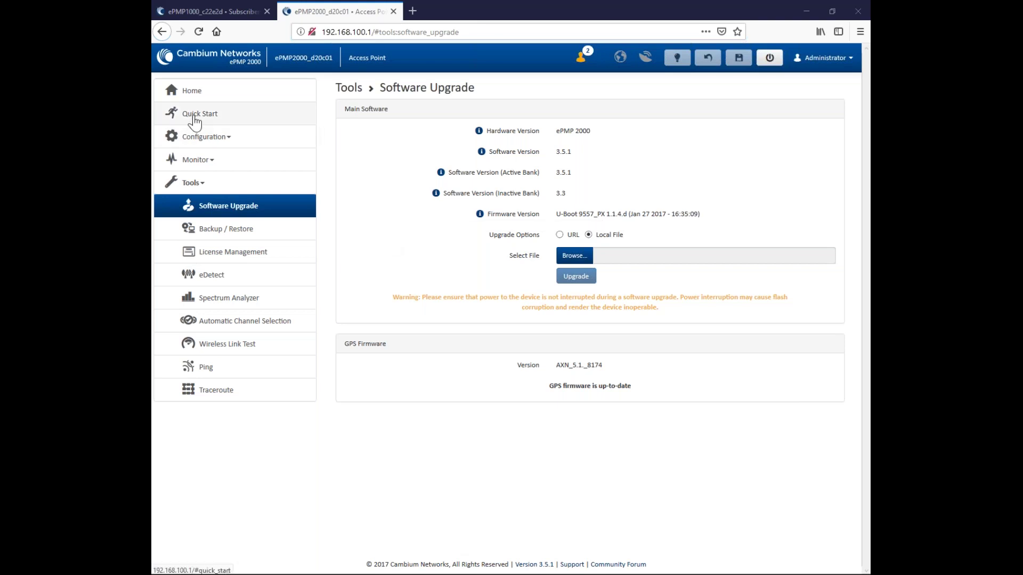
left_click(200, 139)
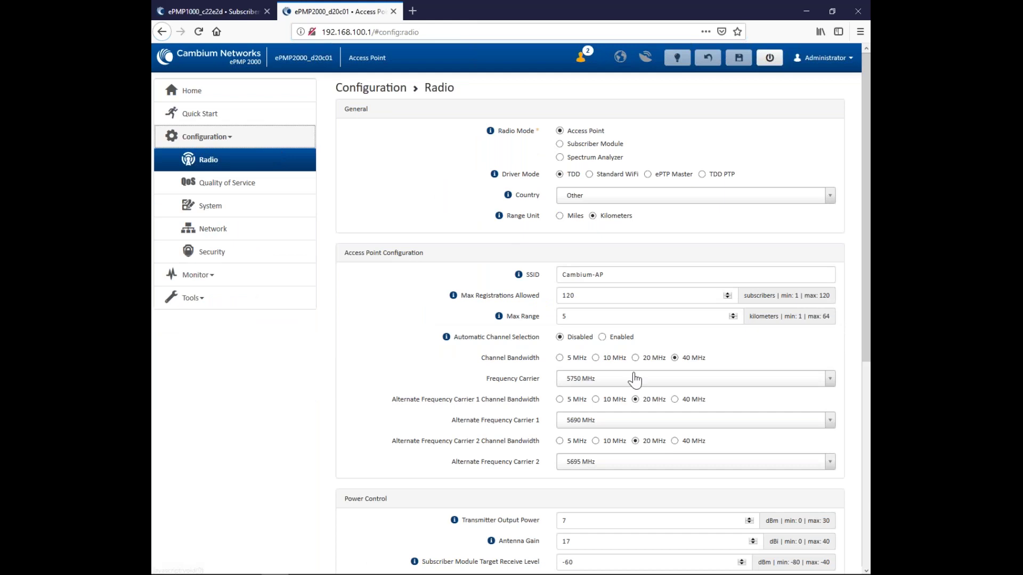
Step: Change the Scheduler Downlink/Uplink Ratio from 50/50 to 30/70
scroll(867, 271, "down", 6)
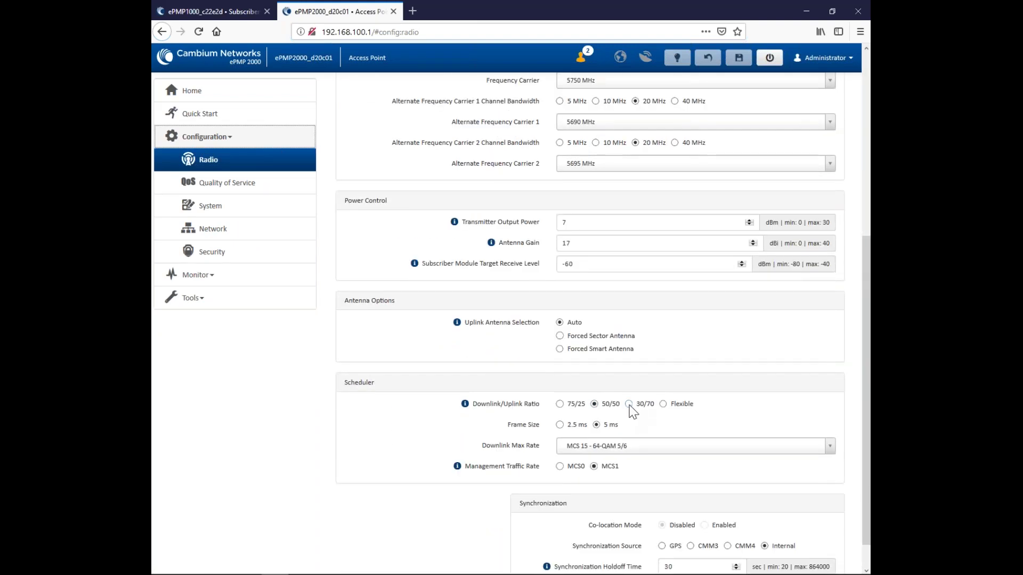
left_click(629, 404)
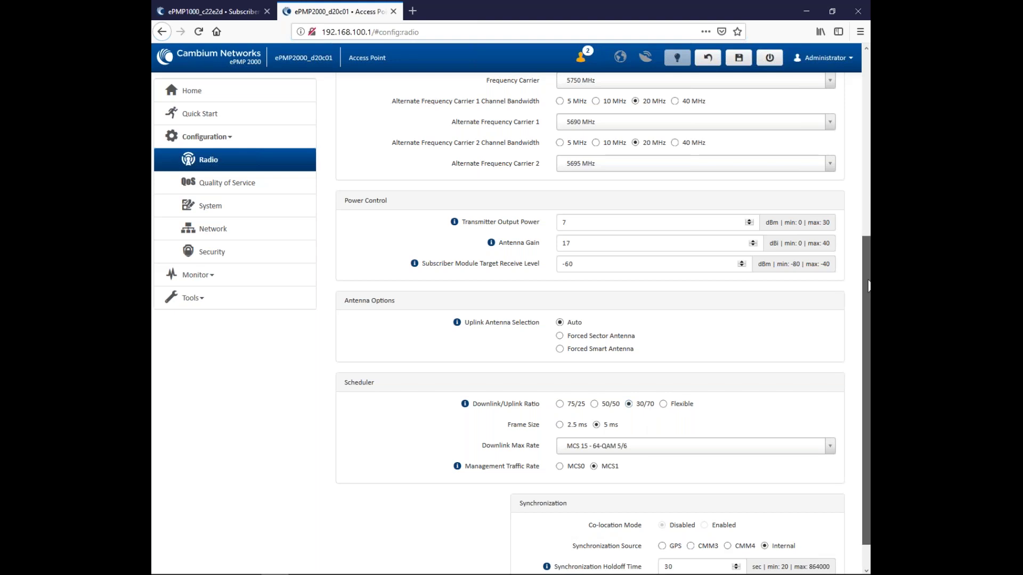
scroll(590, 267, "down", 1)
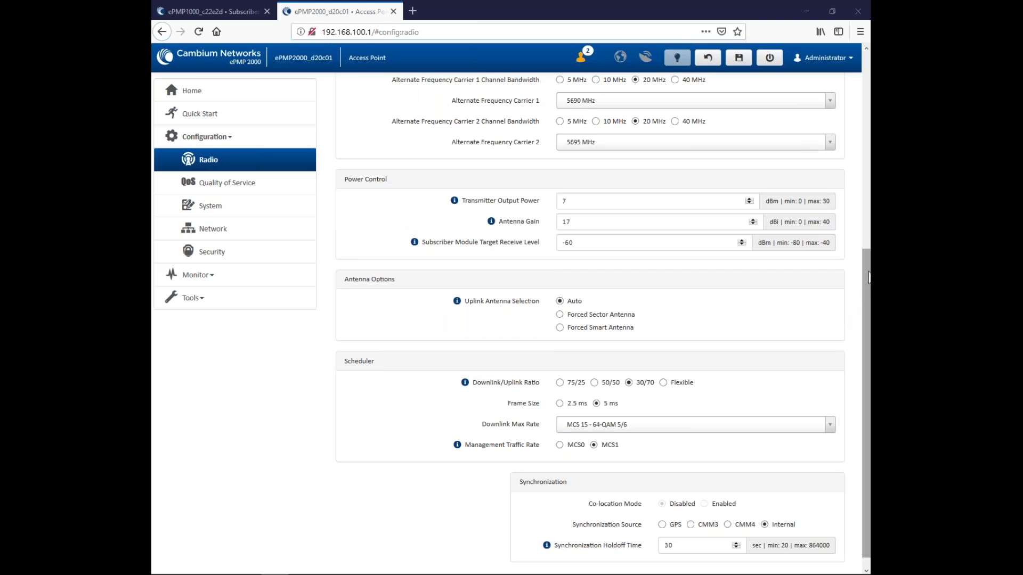
Step: Switch the Synchronization Source from Internal to GPS
scroll(868, 278, "down", 1)
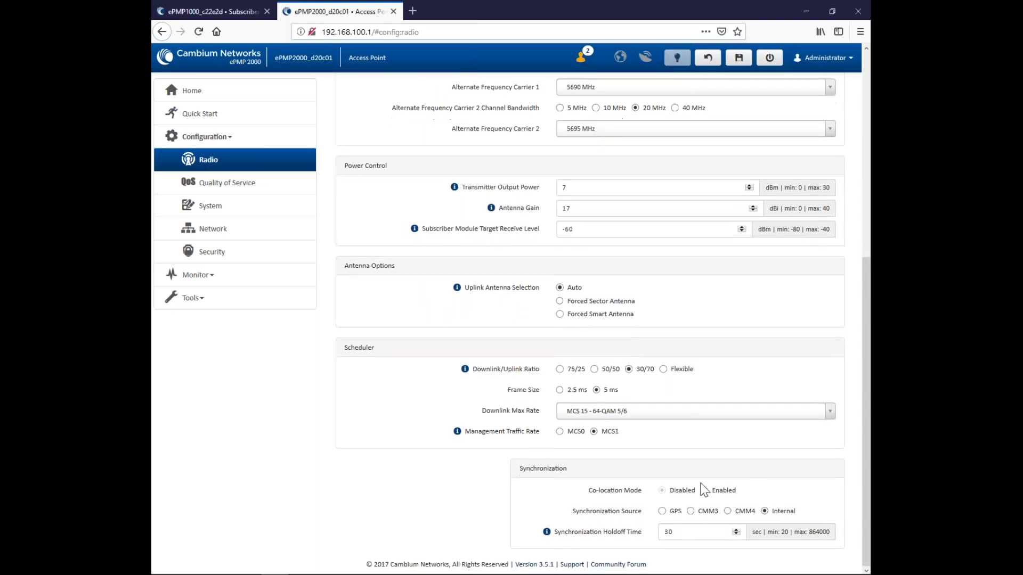
left_click(663, 510)
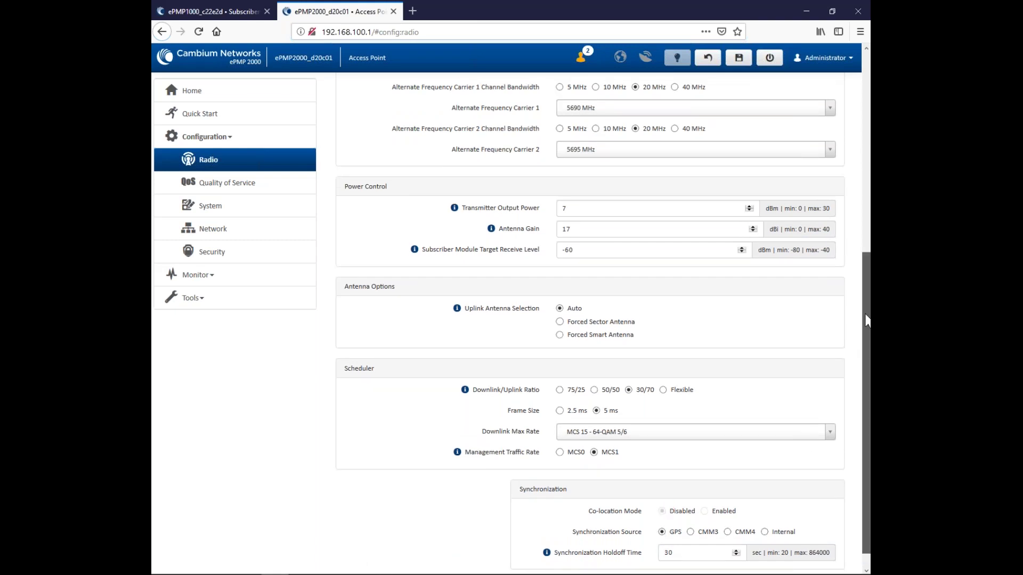
scroll(867, 320, "down", 1)
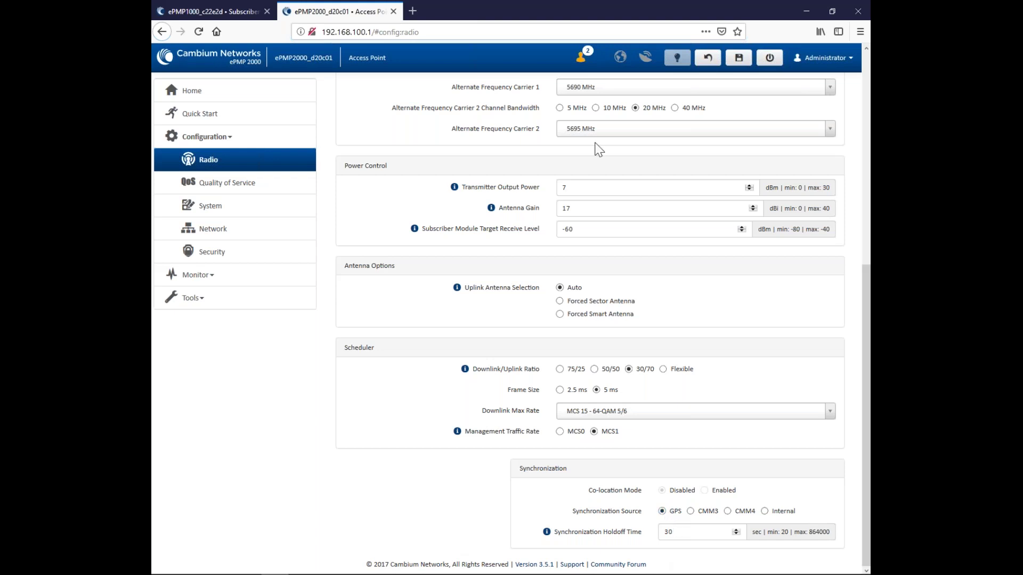
left_click(578, 185)
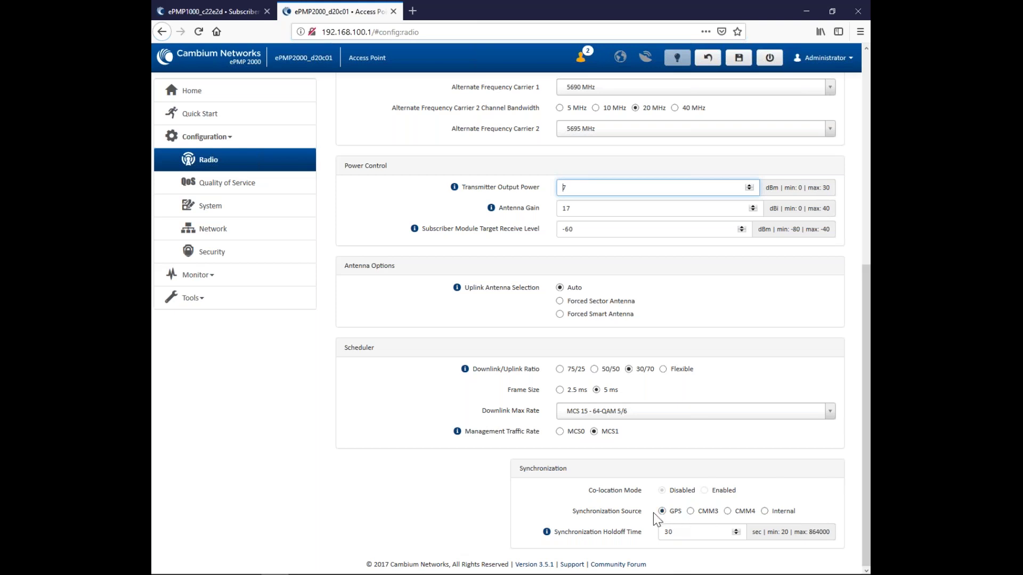
left_click(674, 531)
left_click_drag(673, 531, 657, 531)
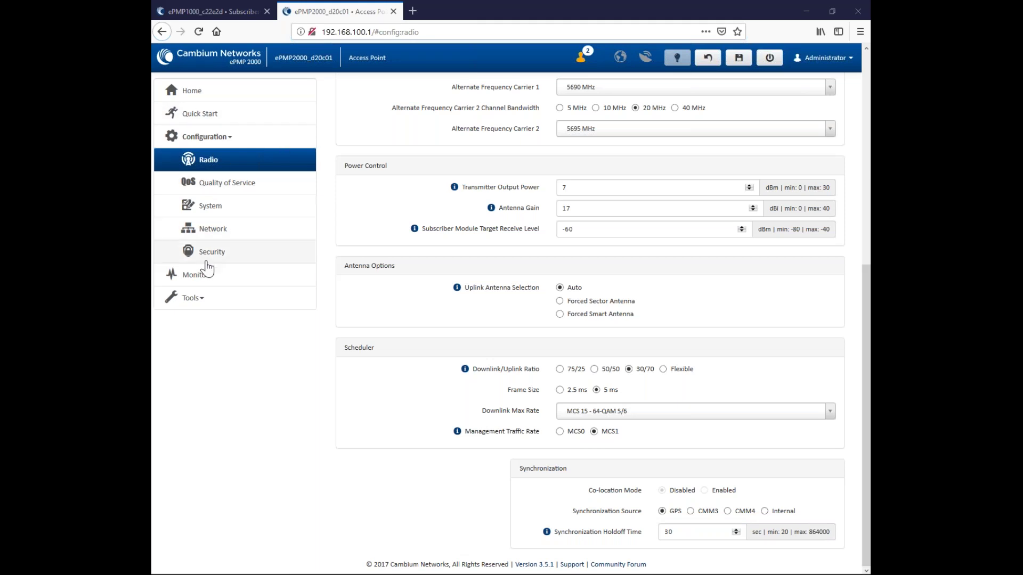
left_click(207, 283)
Step: Scroll the AP's wireless status table to show SM Distance 0.299 km, then switch to Network Connections
left_click(230, 233)
left_click_drag(568, 341, 734, 356)
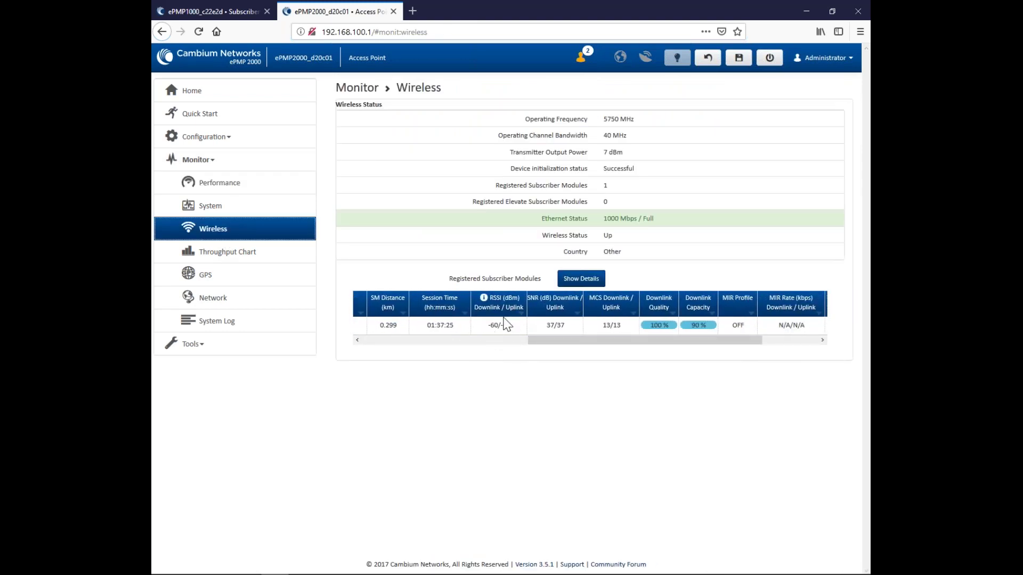
scroll(510, 325, "left", 5)
left_click_drag(570, 343, 726, 352)
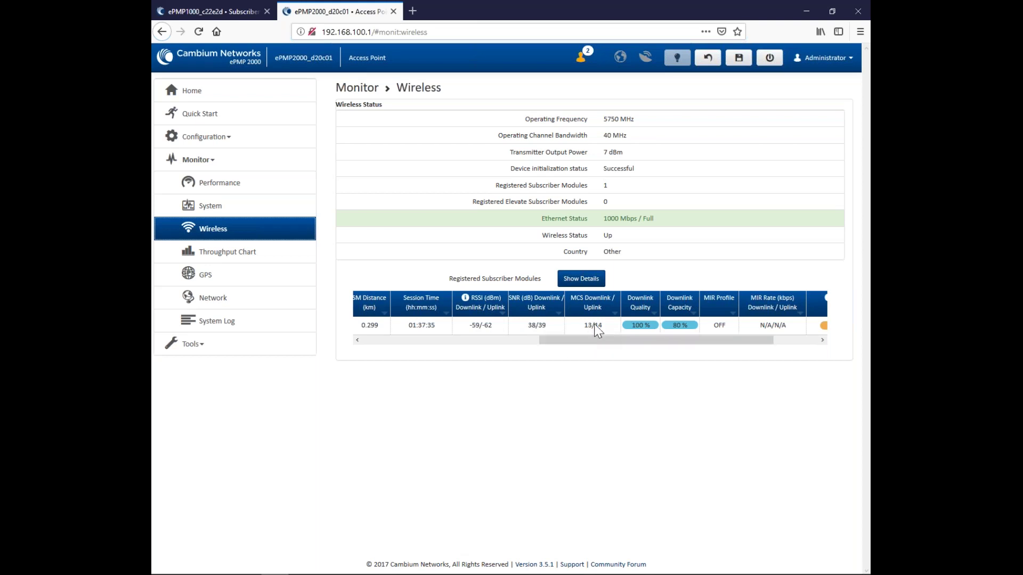
left_click_drag(621, 347, 651, 335)
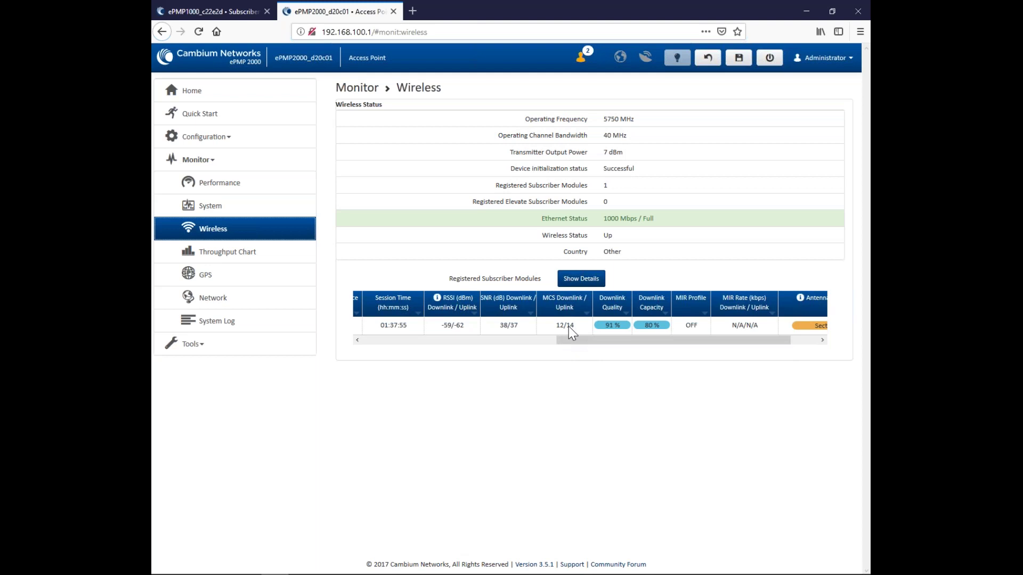
left_click_drag(562, 341, 530, 341)
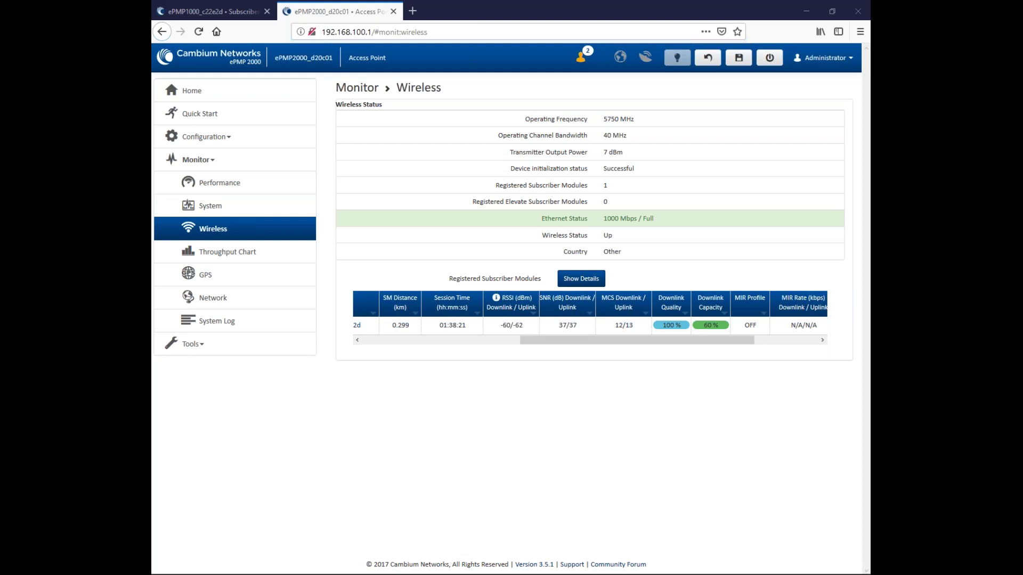
key("alt+Tab")
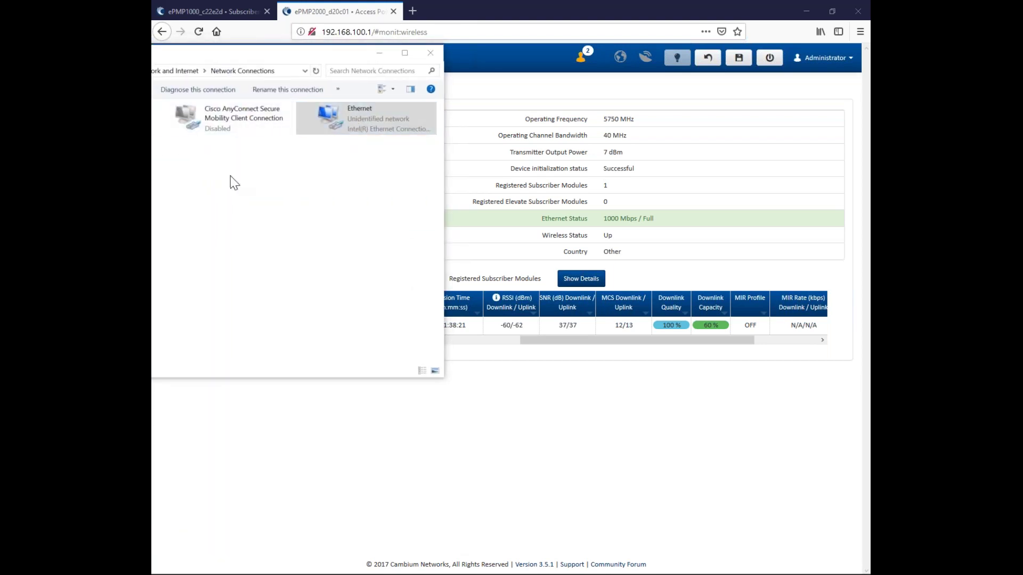
Step: Open the Ethernet adapter's advanced IPv4 settings and locate the 169.254.1.100 address
left_click_drag(155, 140, 588, 113)
left_click(549, 314)
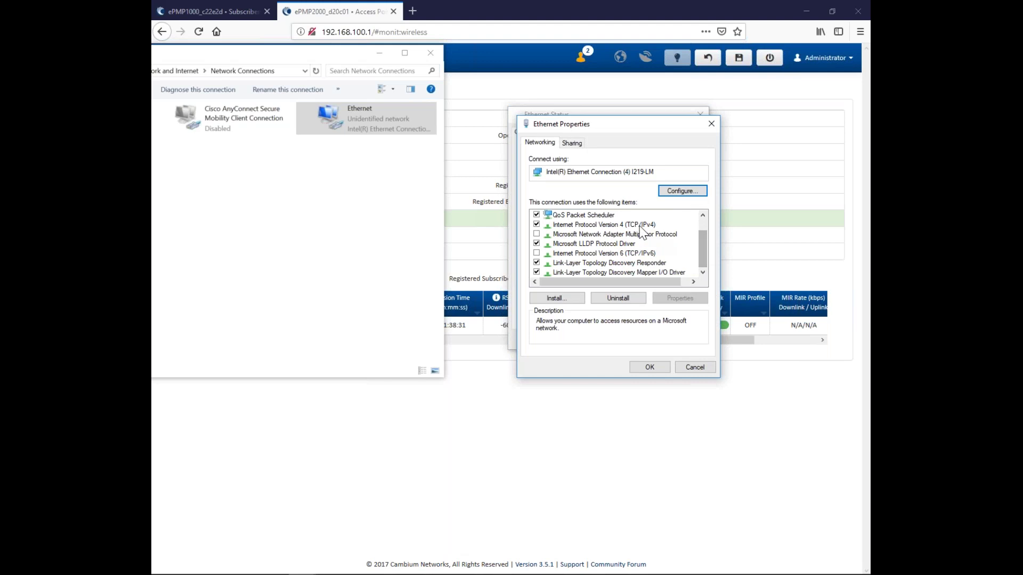
left_click(640, 225)
left_click(682, 302)
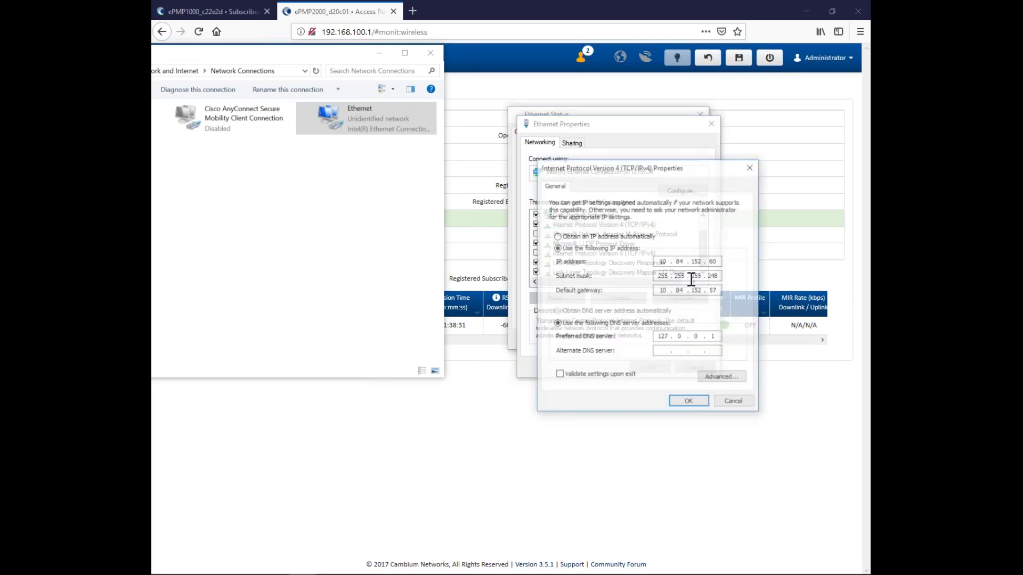
left_click(714, 378)
left_click(744, 243)
left_click(743, 243)
left_click(743, 243)
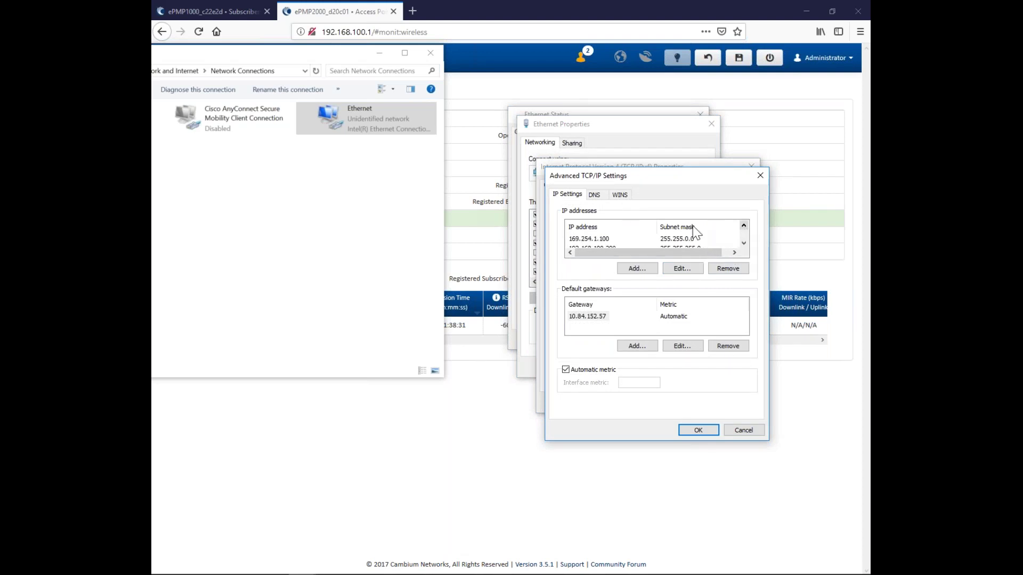
left_click(612, 238)
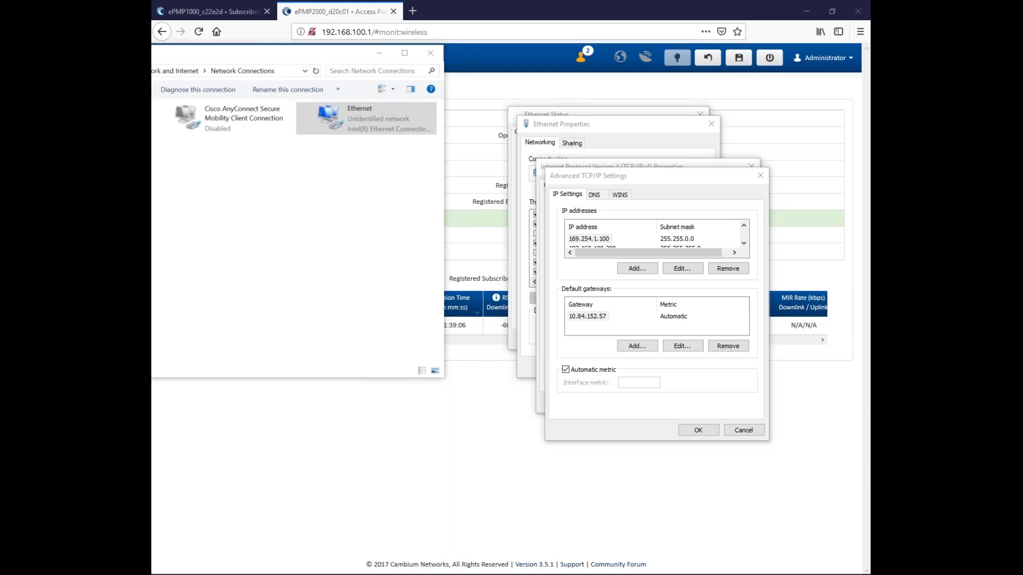
Step: Cancel all TCP/IP dialogs unchanged, close Ethernet status, and minimize Network Connections
left_click(747, 430)
left_click(728, 401)
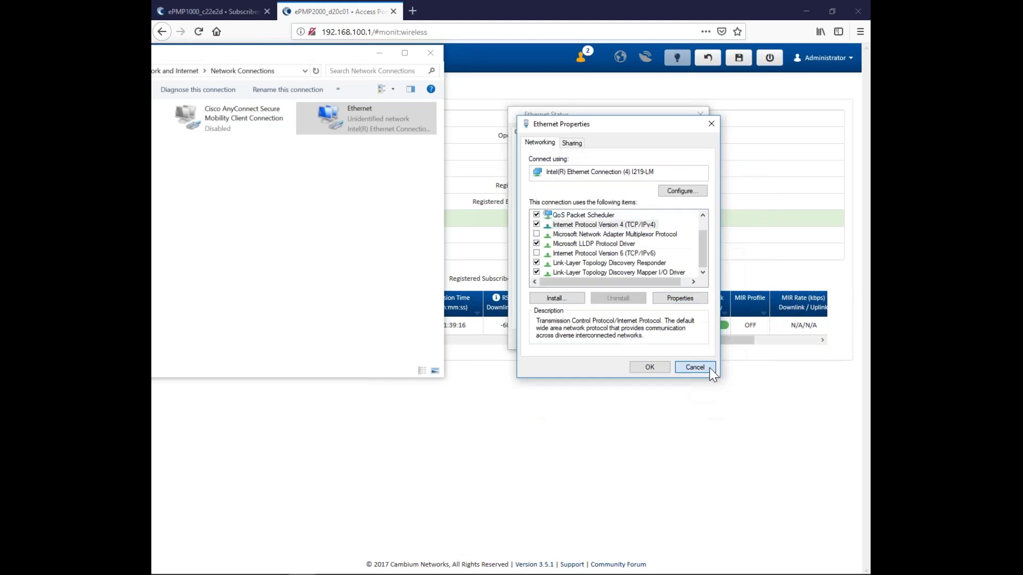
left_click(708, 367)
left_click(690, 337)
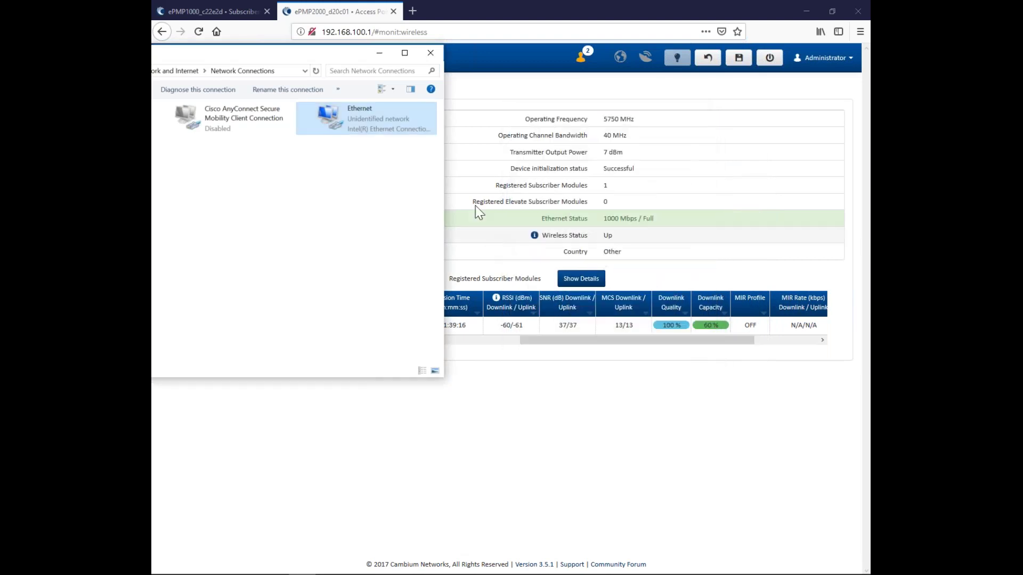
left_click(378, 54)
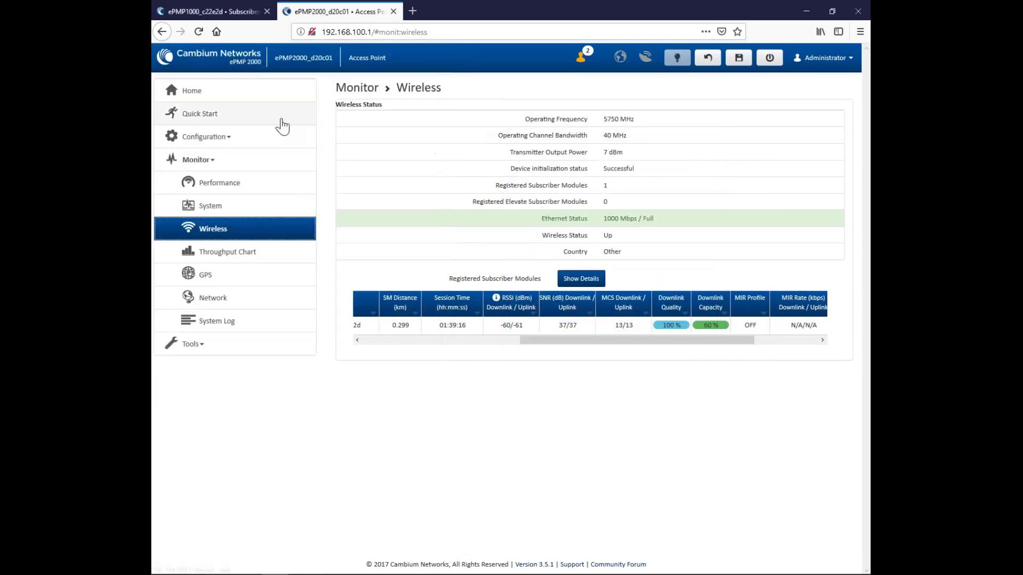
Step: Look over the ePMP 2000 AP's Radio configuration
left_click(213, 137)
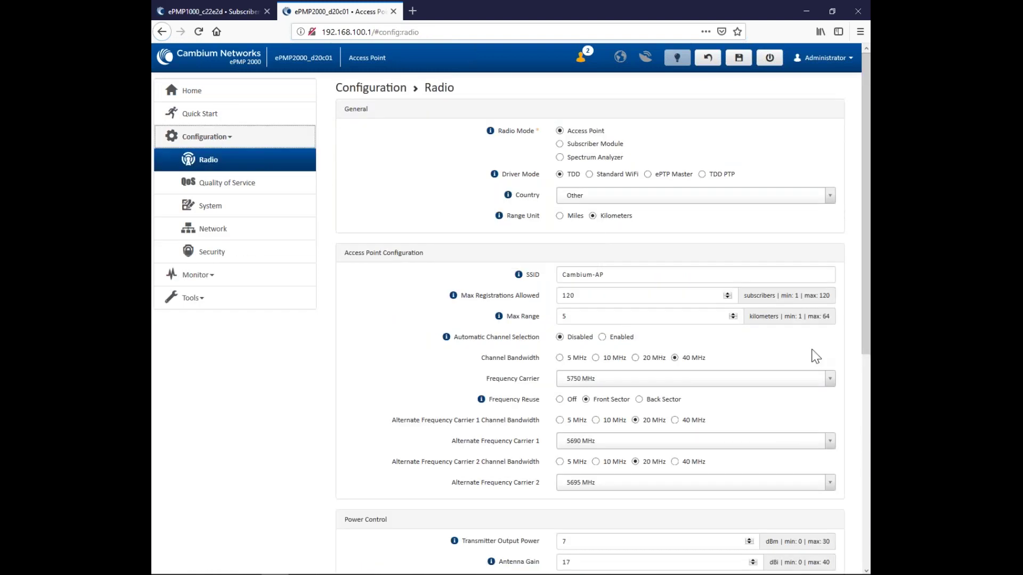
scroll(870, 340, "down", 1)
mouse_move(870, 340)
left_mouse_down()
mouse_move(870, 431)
mouse_move(870, 341)
left_mouse_up()
Step: Review the ePMP 1000 SM's Radio configuration, then return to the AP's page
left_click(214, 11)
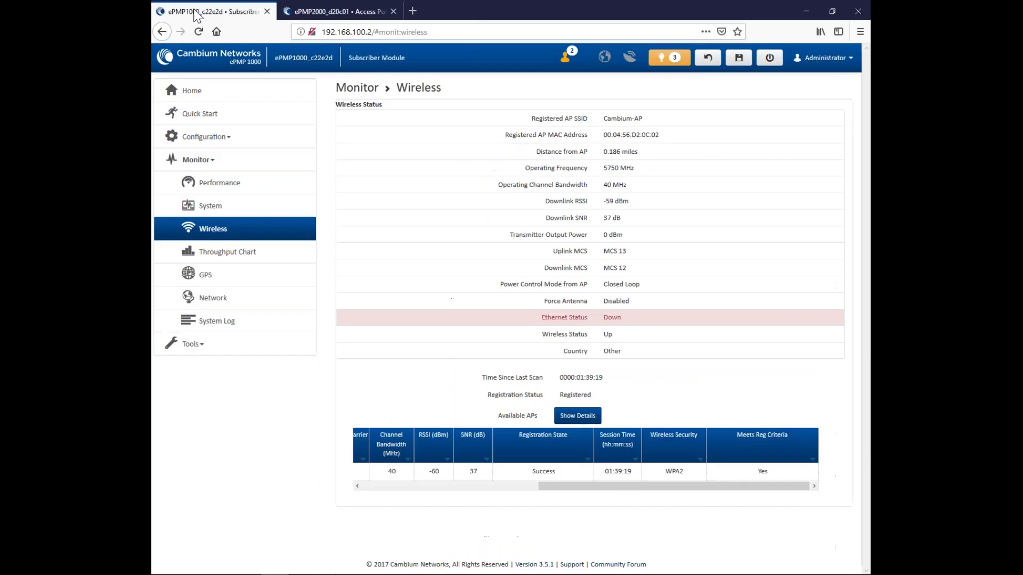
left_click(211, 139)
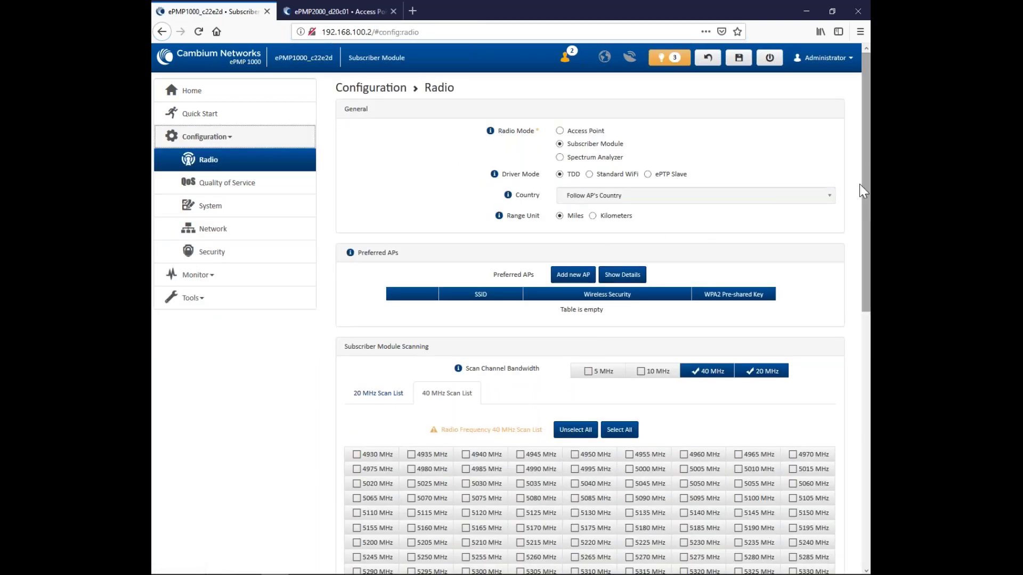
left_click_drag(867, 180, 861, 431)
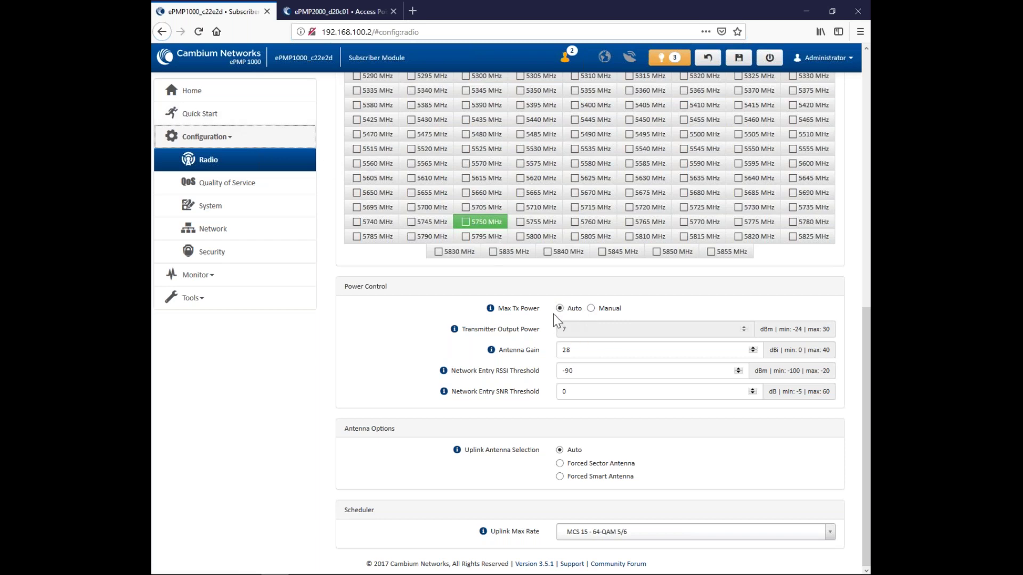
left_click(338, 12)
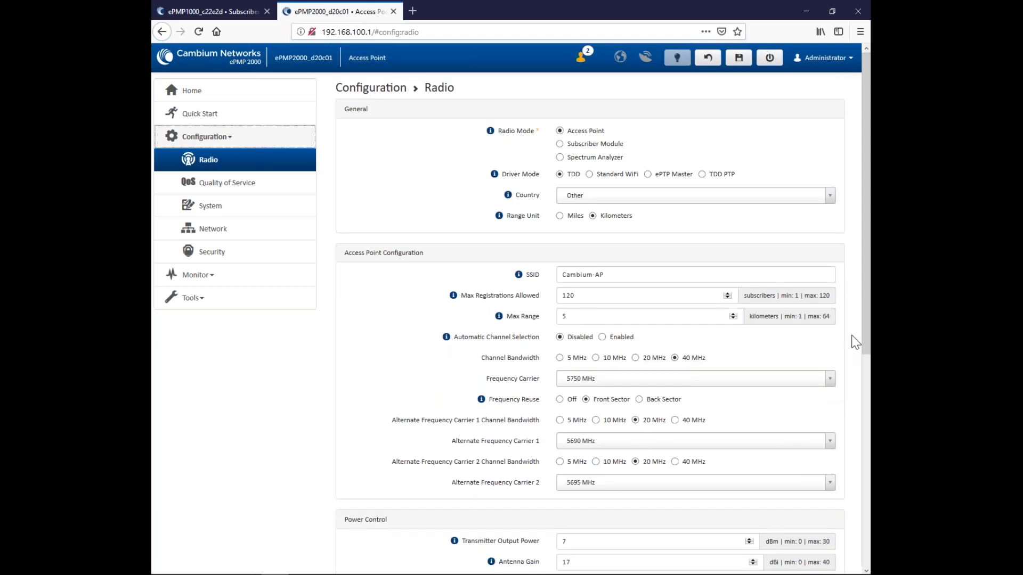
scroll(863, 310, "down", 5)
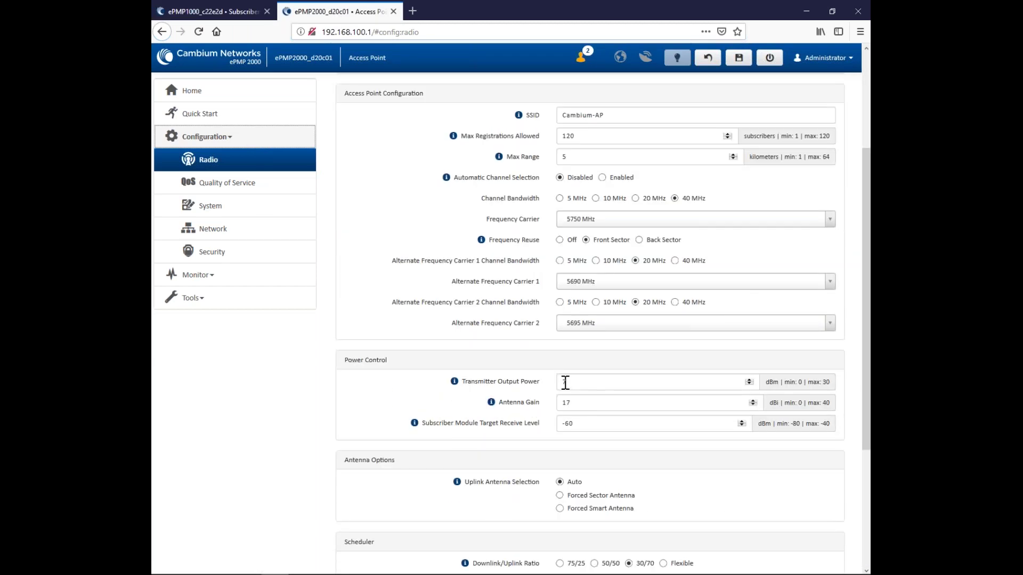
left_click_drag(573, 423, 561, 423)
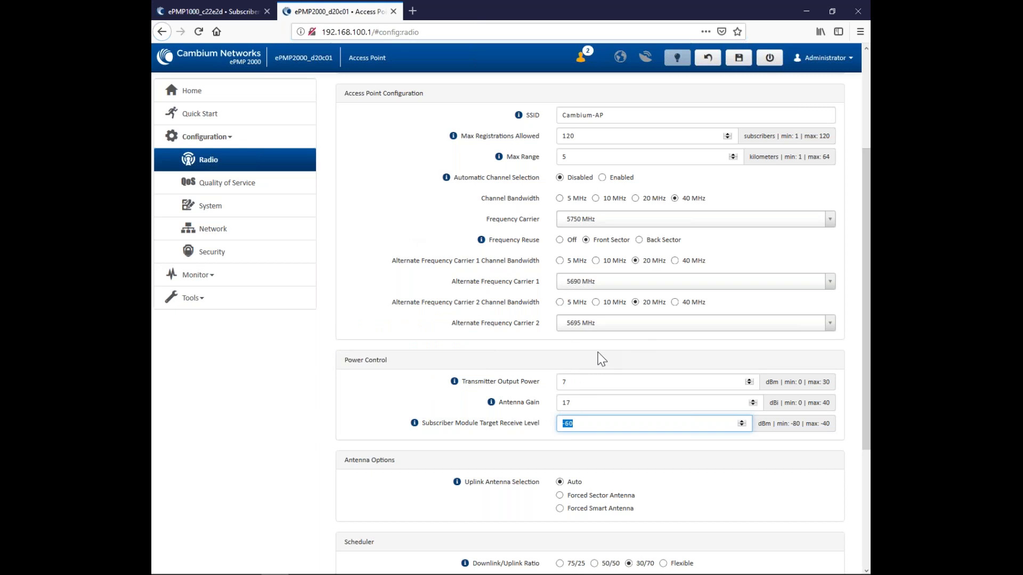
left_click(226, 16)
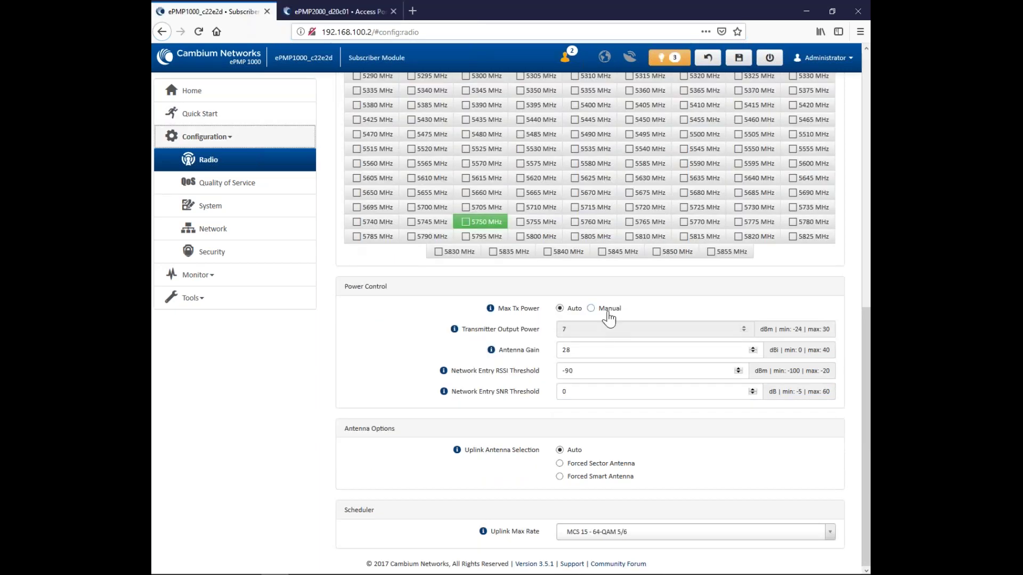
left_click(354, 14)
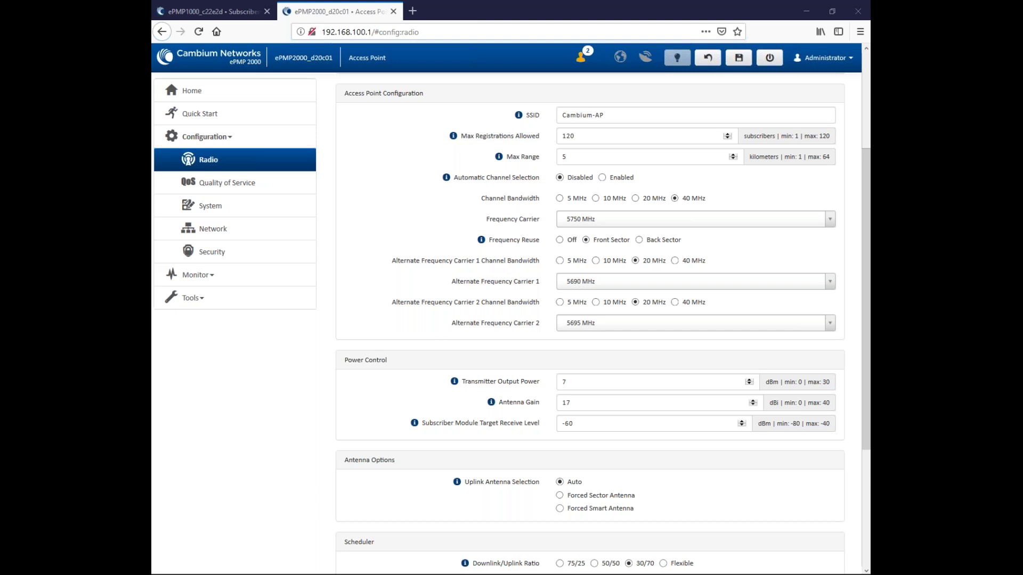
Step: Open Monitor > Wireless and scroll the subscriber table to RSSI -60/-61 and SNR 37/37
left_click(209, 276)
left_click(211, 229)
left_click_drag(568, 335, 650, 346)
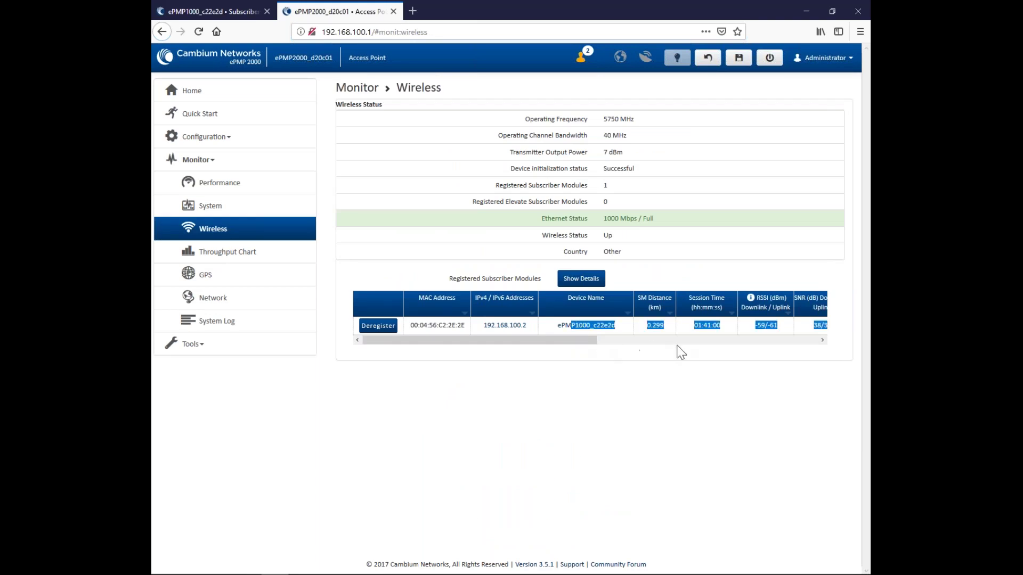
left_click_drag(585, 343, 746, 345)
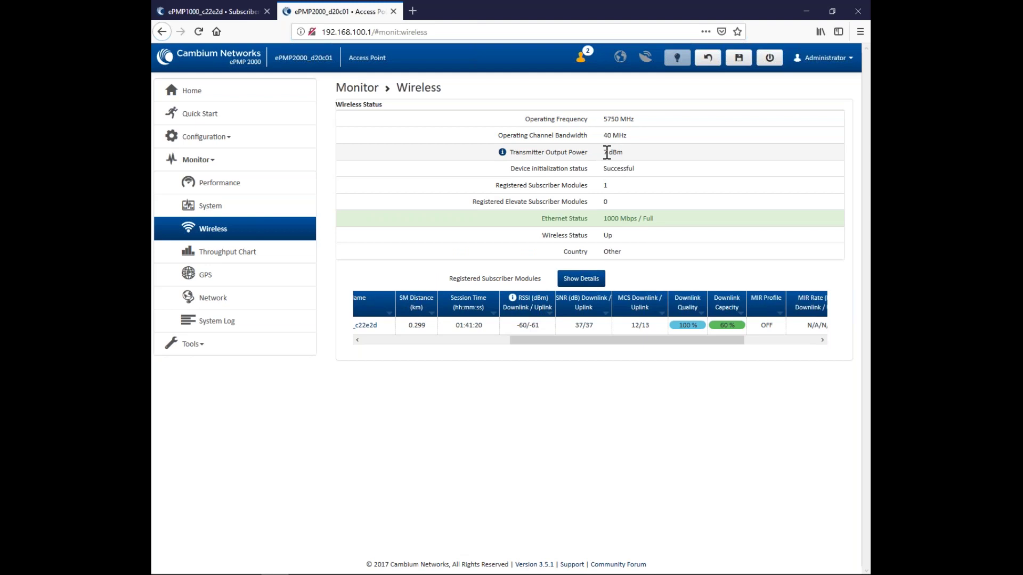
mouse_move(517, 324)
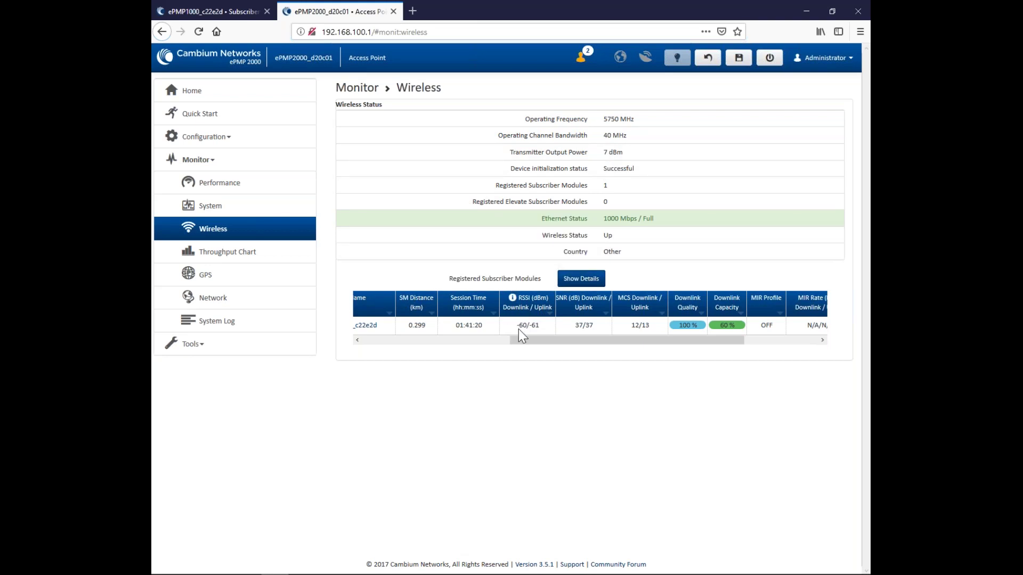
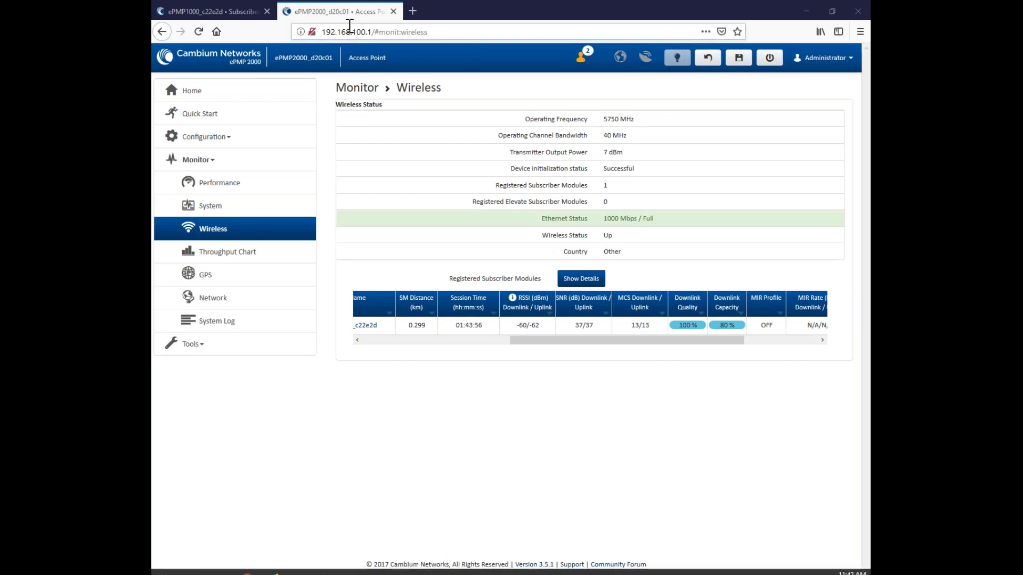
Step: Scroll the subscriber table right to reveal the Antenna Selected column, then open a blank tab
left_click_drag(662, 344, 762, 345)
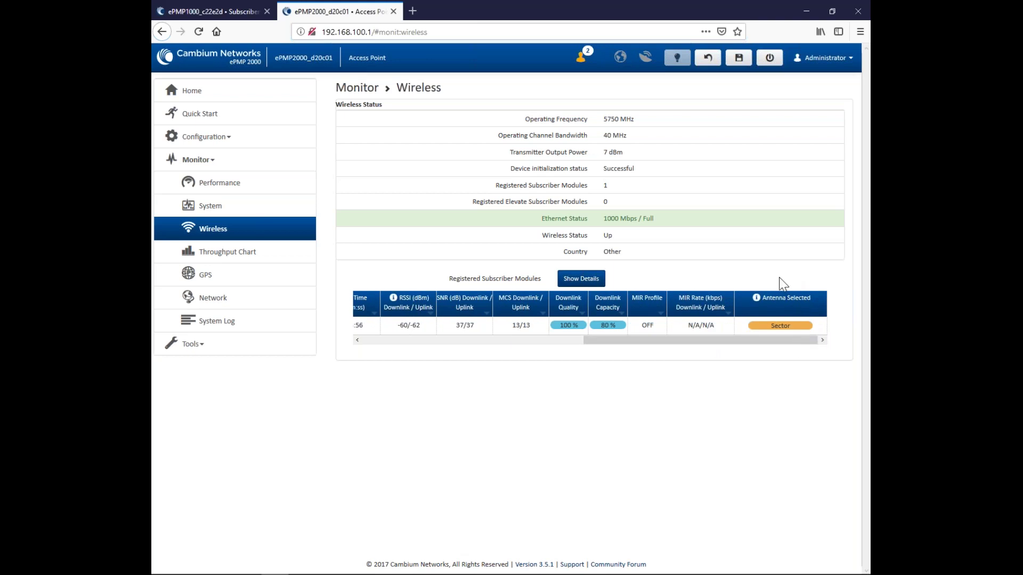
mouse_move(755, 302)
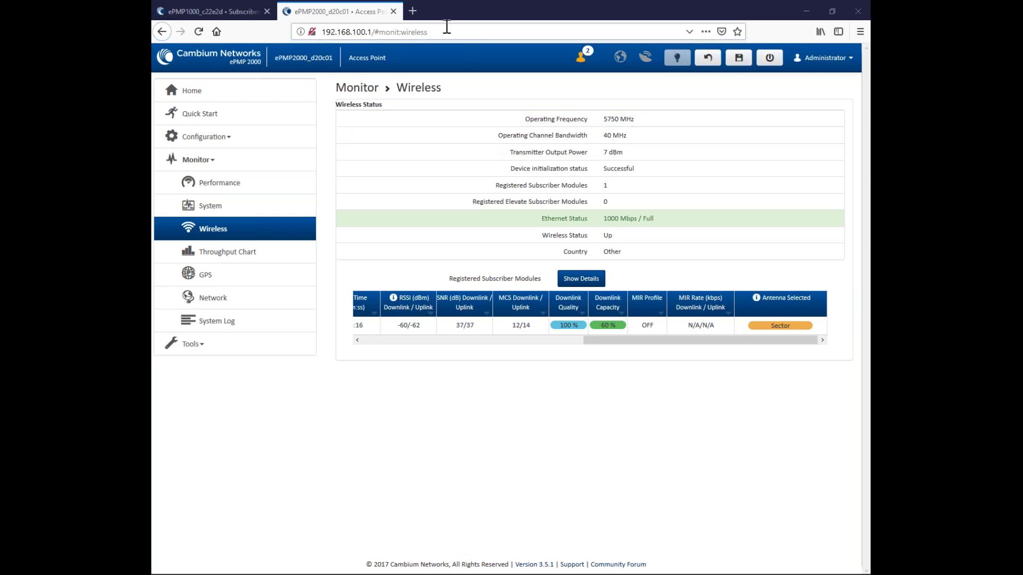
left_click(413, 12)
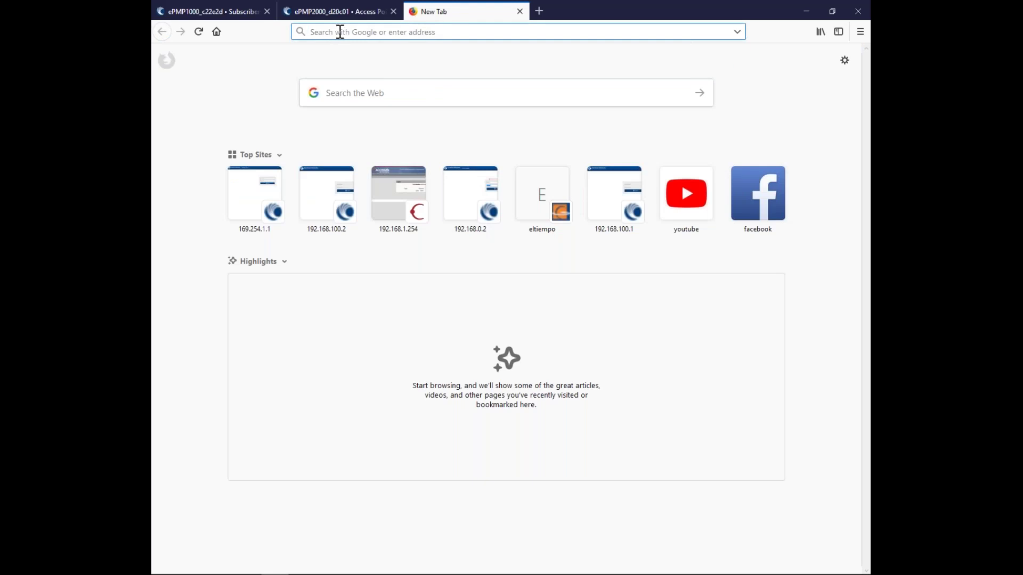
type("www.")
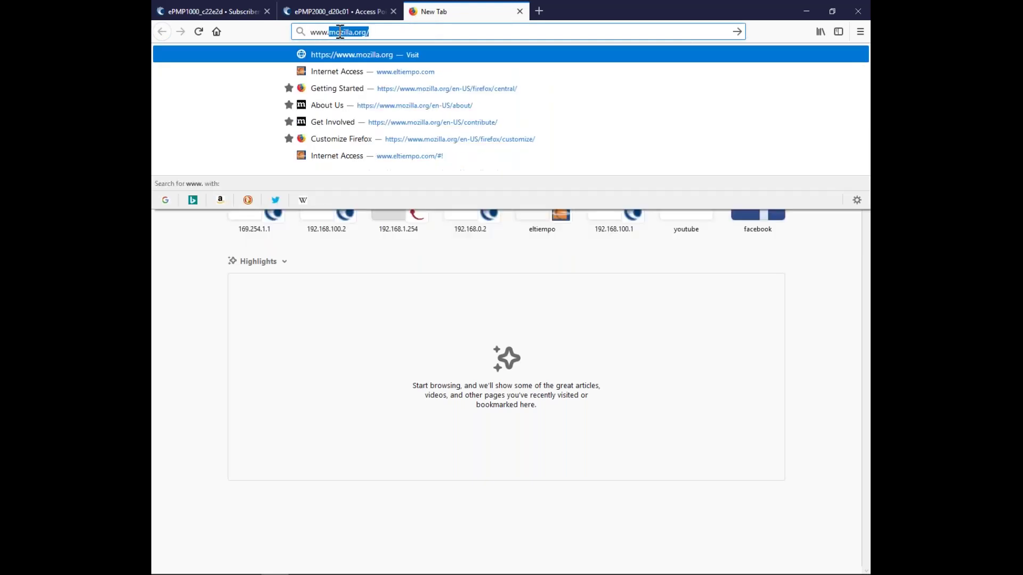
type("camb")
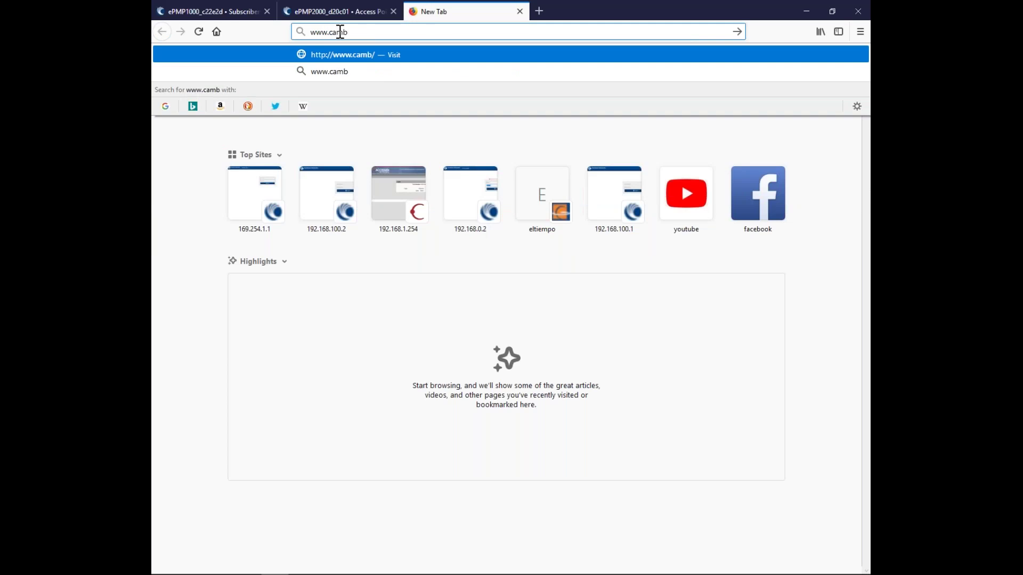
type("iumne")
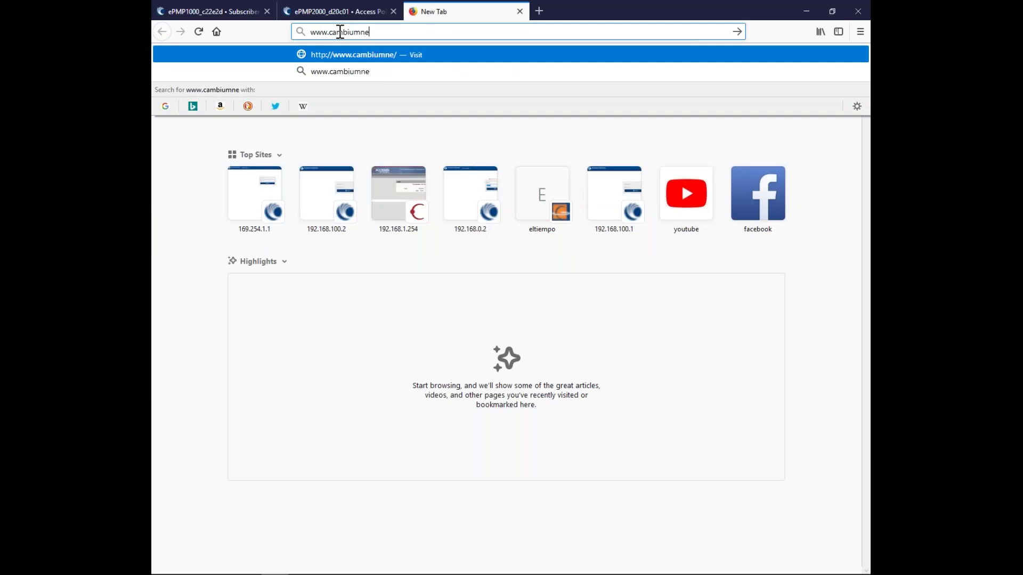
type("tworks.com")
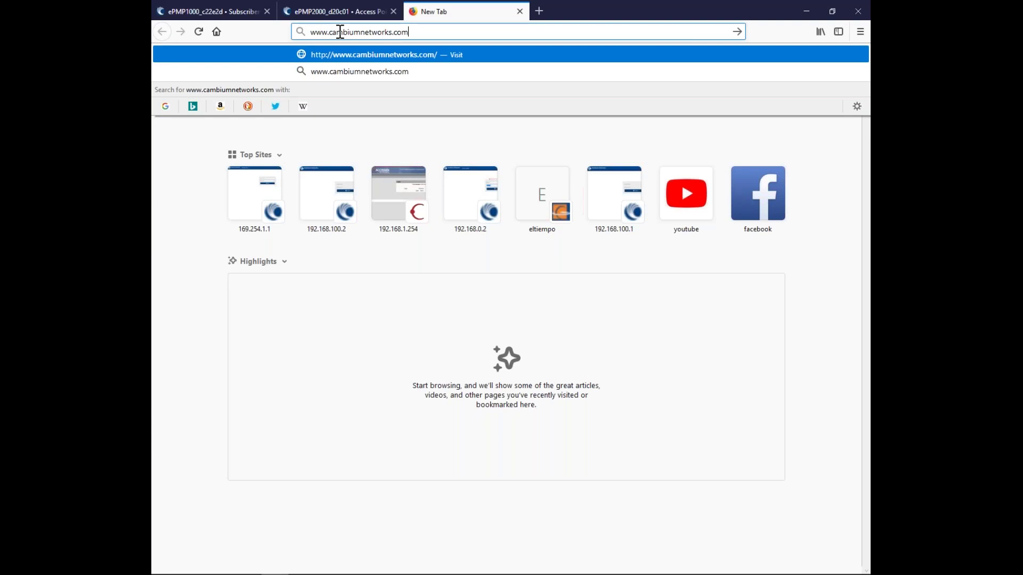
key("Return")
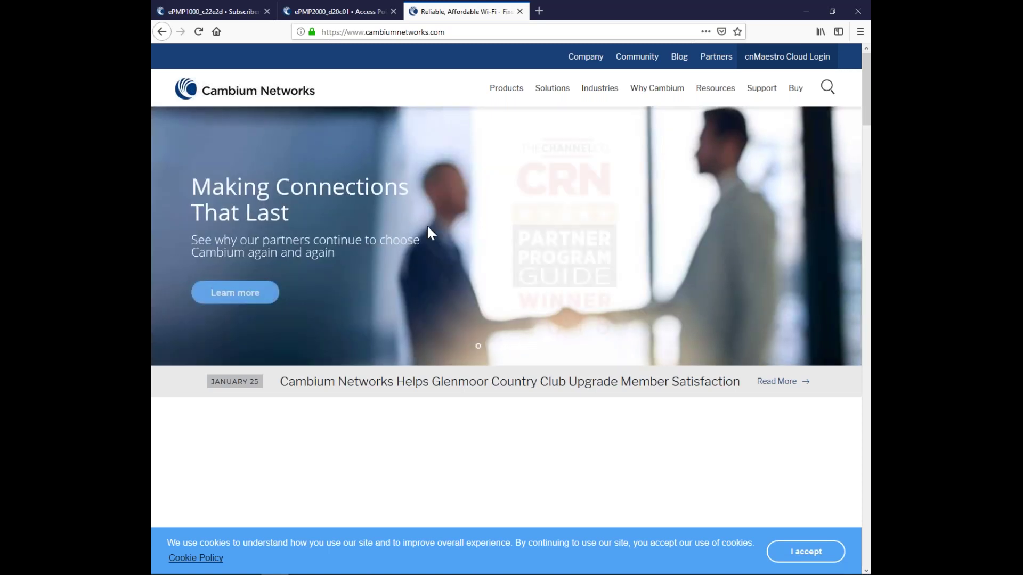
mouse_move(723, 82)
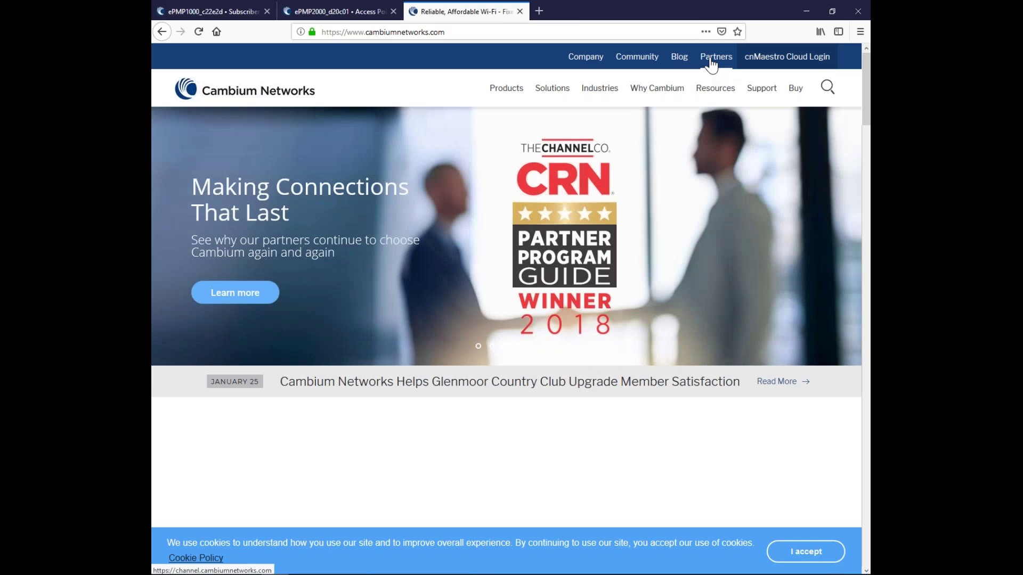
mouse_move(760, 90)
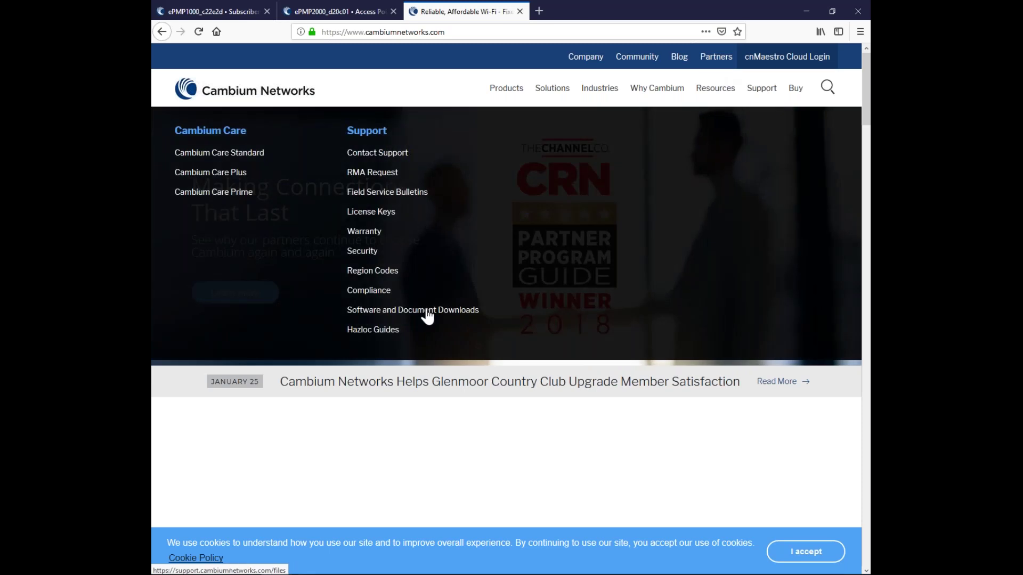
left_click(437, 194)
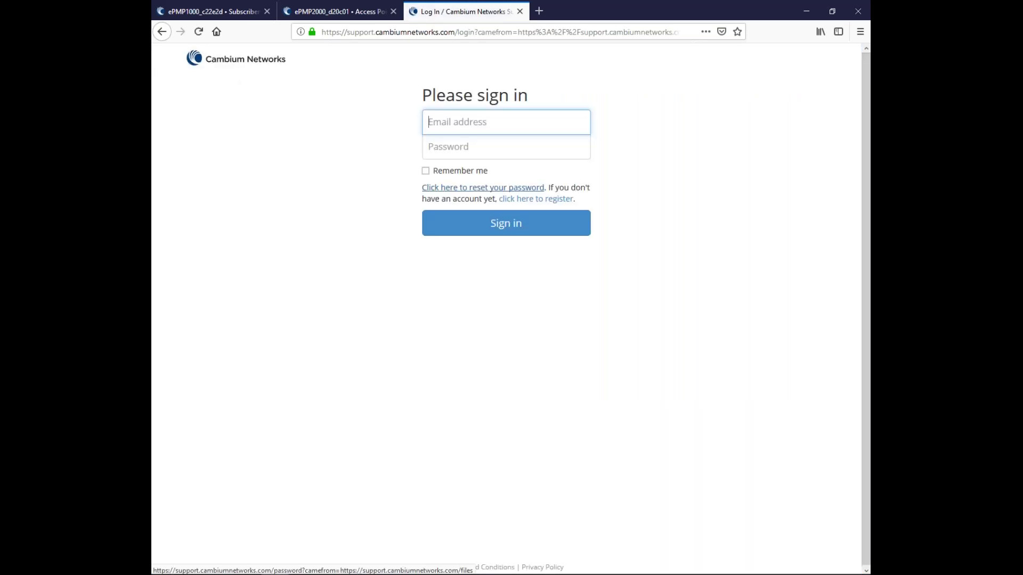
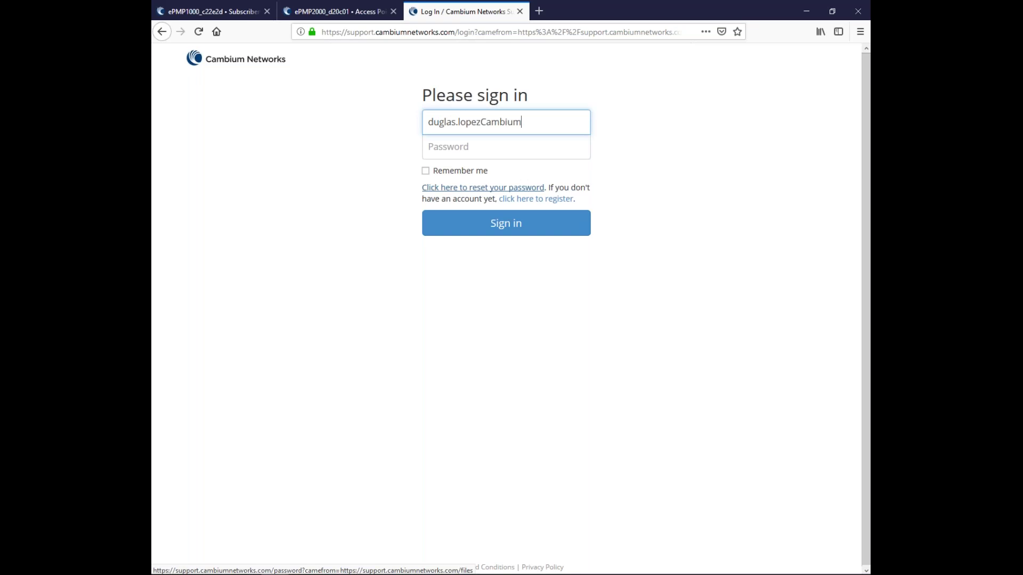
Step: Enter the account e-mail, fix its missing @ sign, and sign in
key("Return")
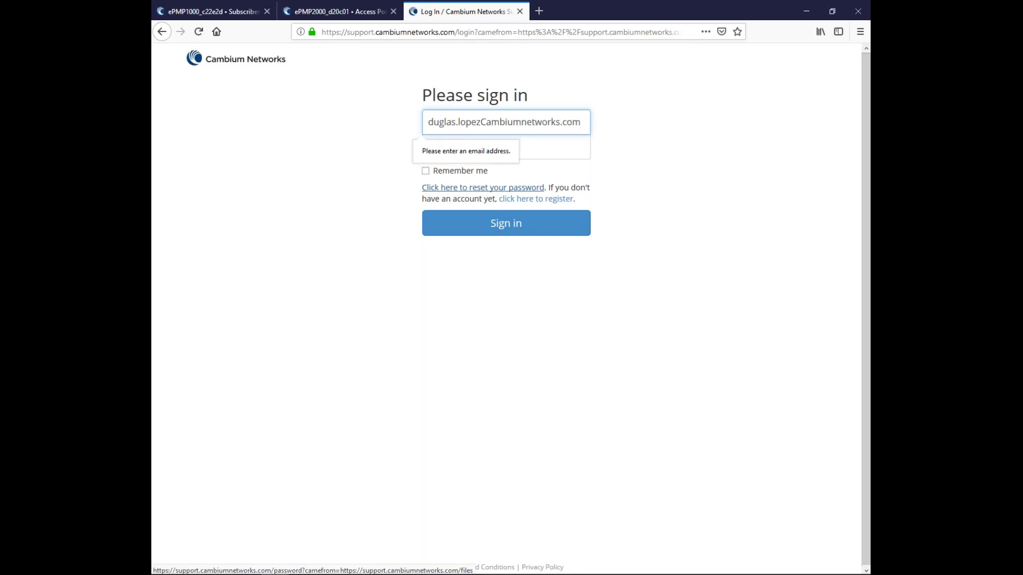
left_click(486, 122)
key("BackSpace")
type("@")
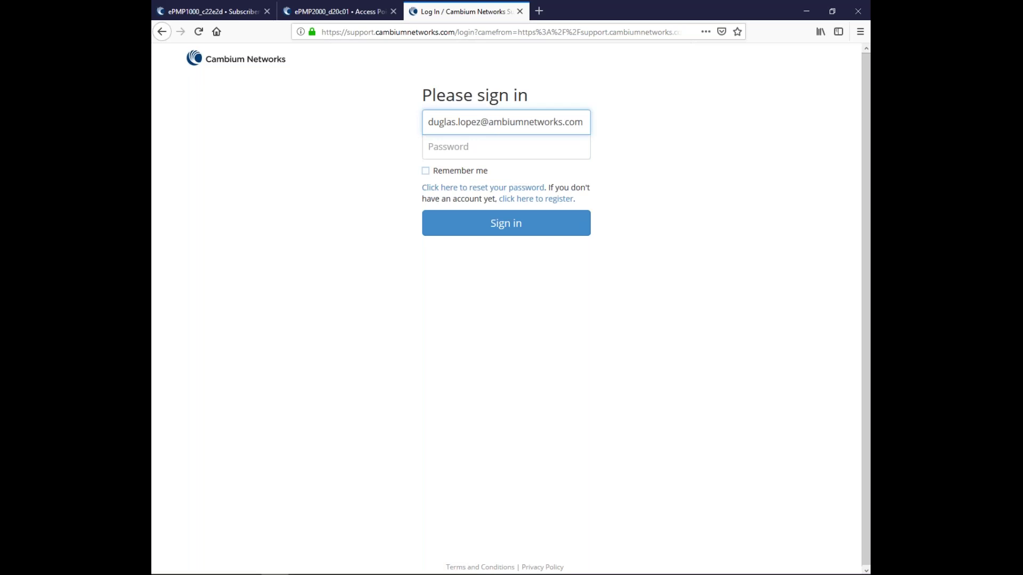
type("c")
left_click(466, 228)
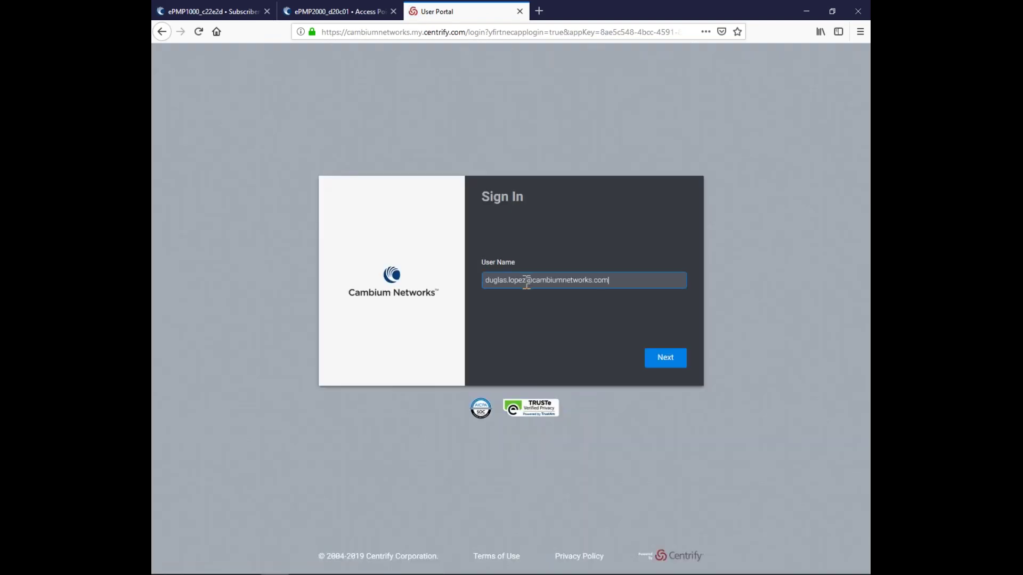
Step: Sign in to the User Portal with the user name and account password, then choose ePMP downloads
left_click_drag(525, 281, 458, 281)
type("dlo010")
left_click(658, 361)
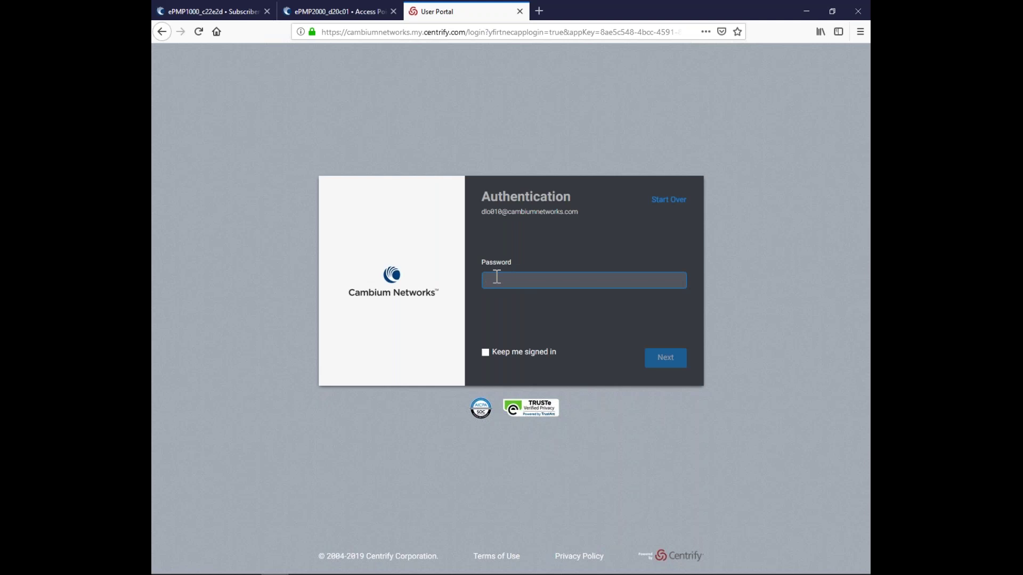
type("•••••••••")
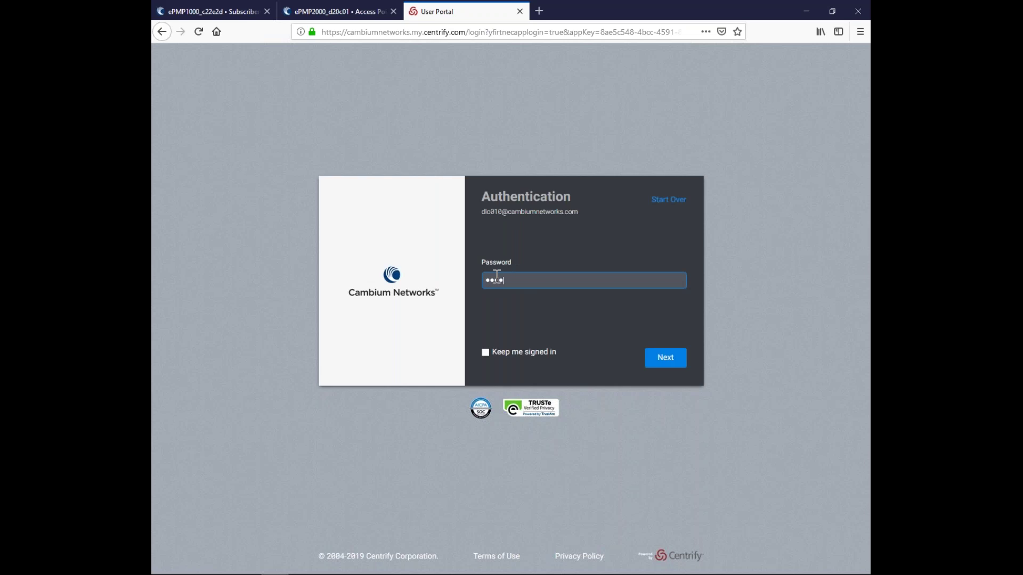
type("•••")
key("Return")
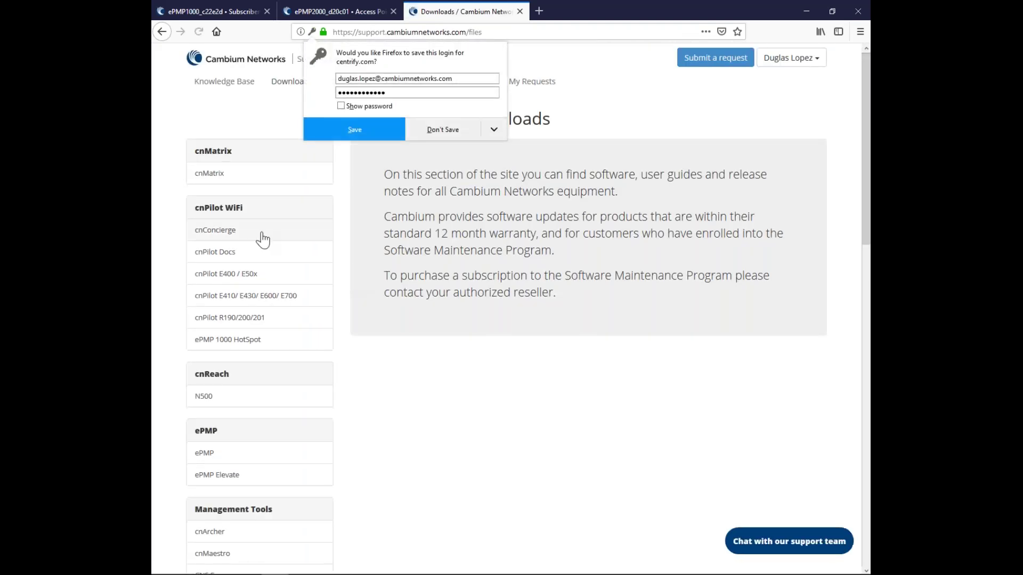
left_click(212, 456)
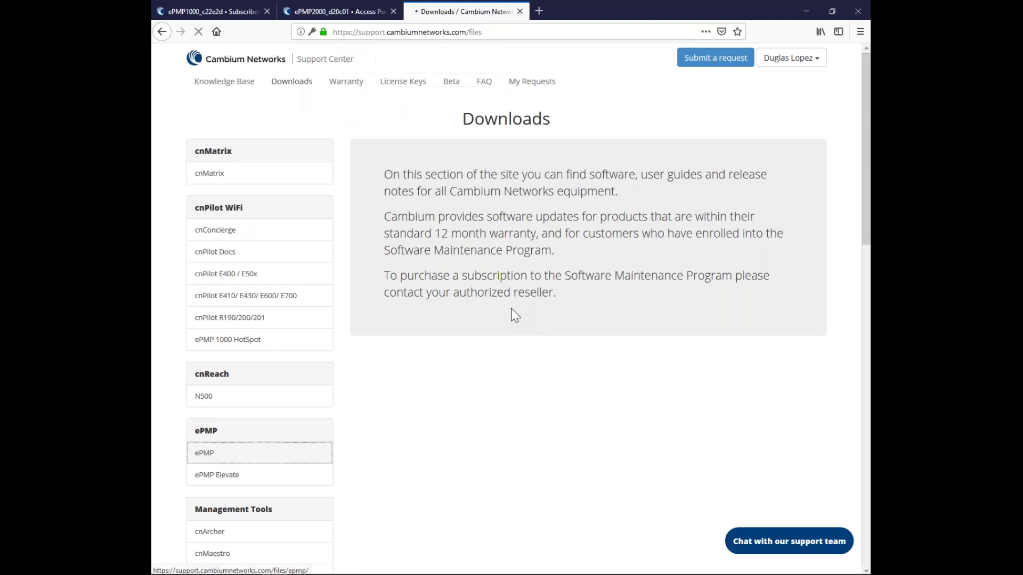
Step: Check the Capacity Planner page, return to ePMP downloads, and scroll to the calculators
left_click_drag(866, 141, 867, 193)
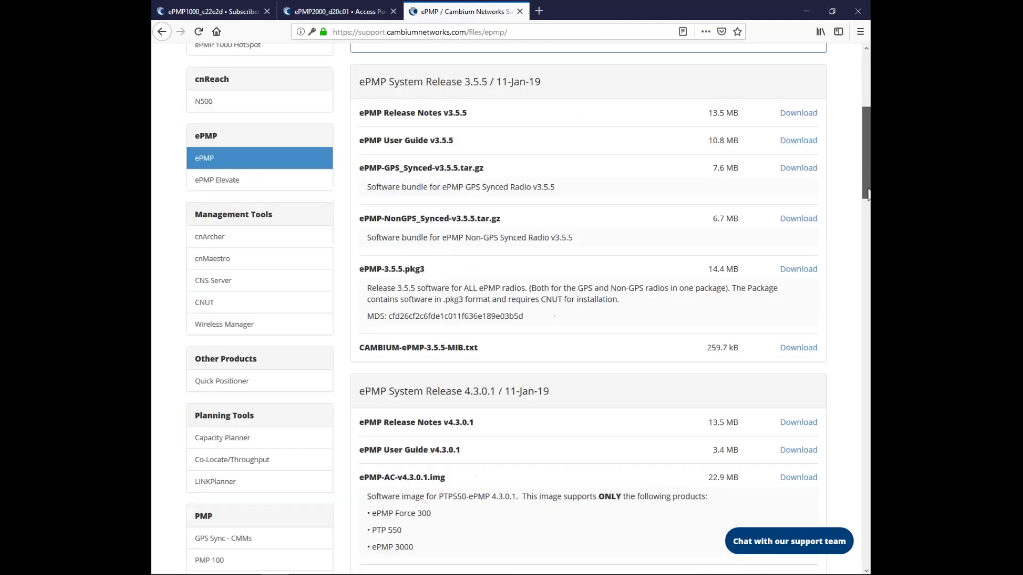
scroll(502, 221, "down", 5)
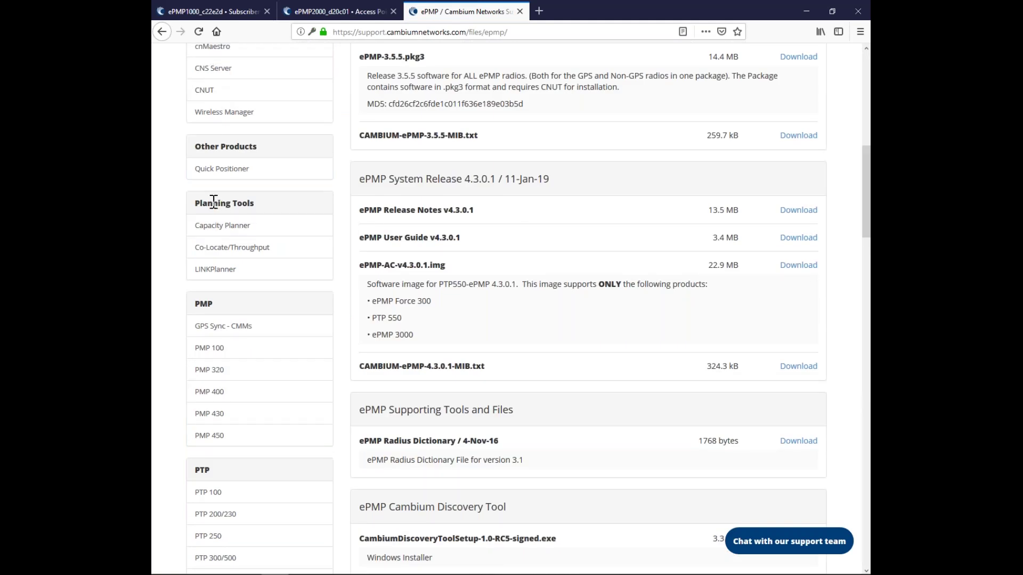
left_click(208, 233)
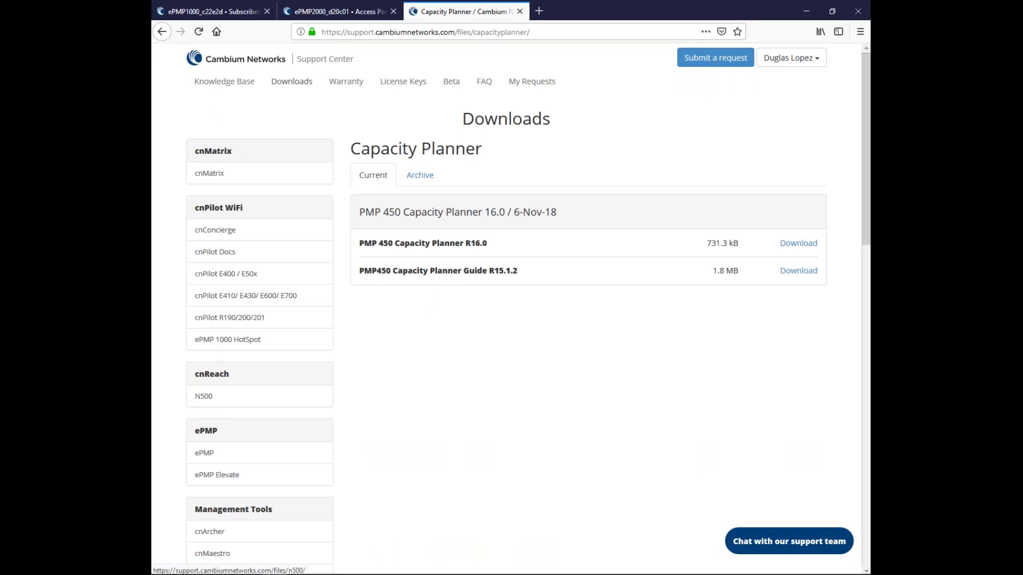
left_click(211, 457)
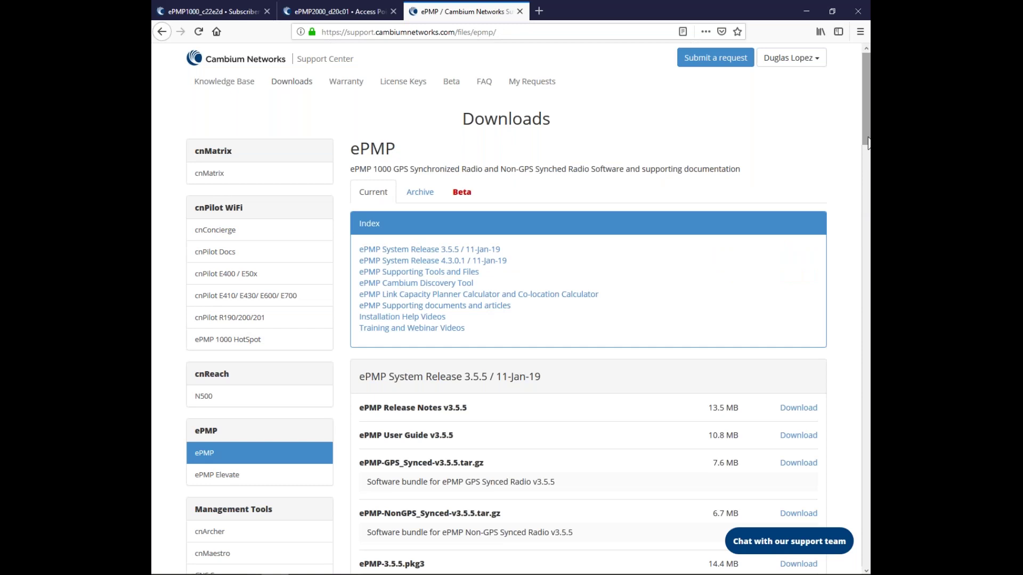
left_click_drag(868, 140, 866, 315)
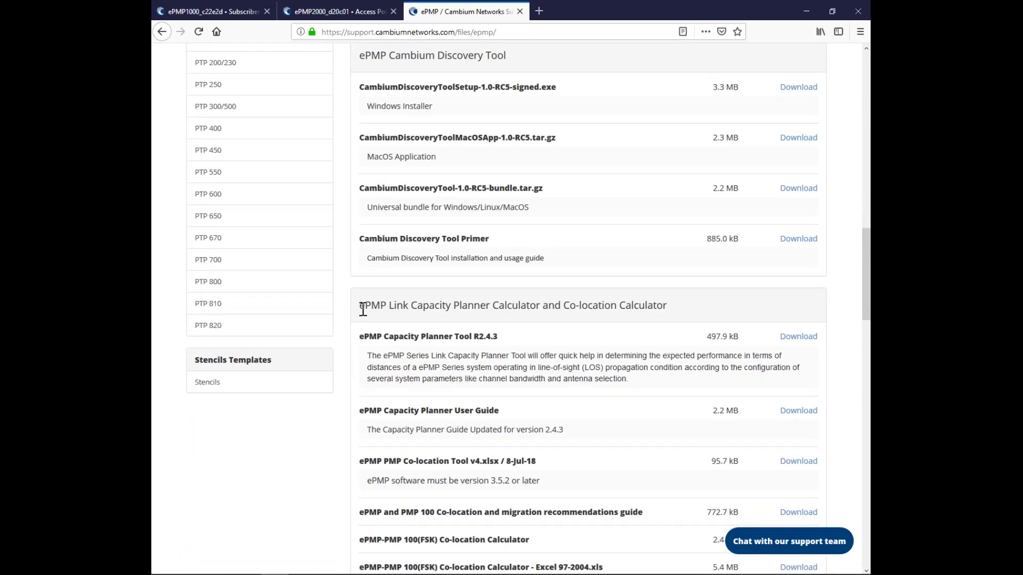
Step: Highlight the ePMP Capacity Planner Tool R2.4.3 row and its description
left_click_drag(359, 336, 629, 380)
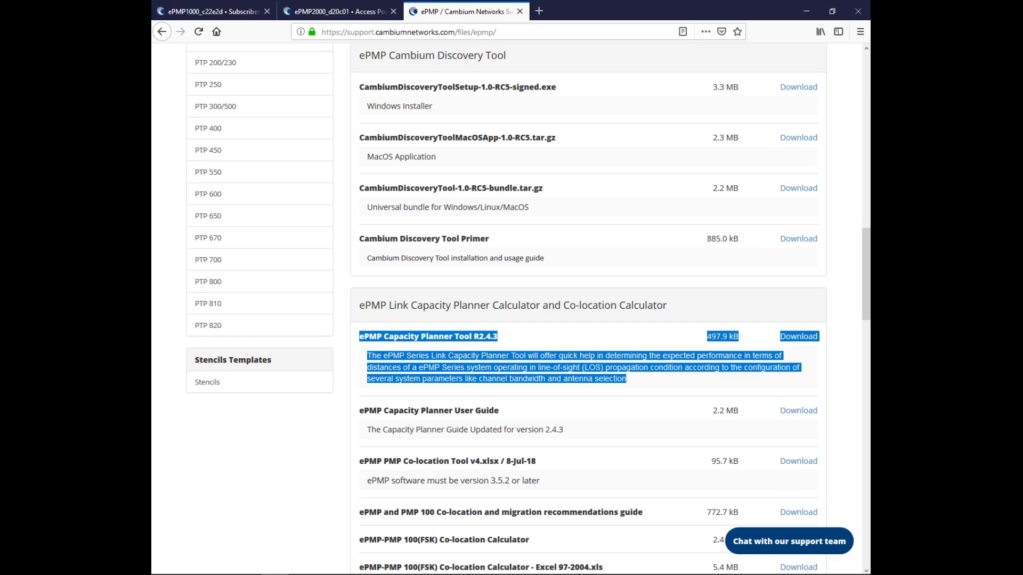
key("alt+Tab")
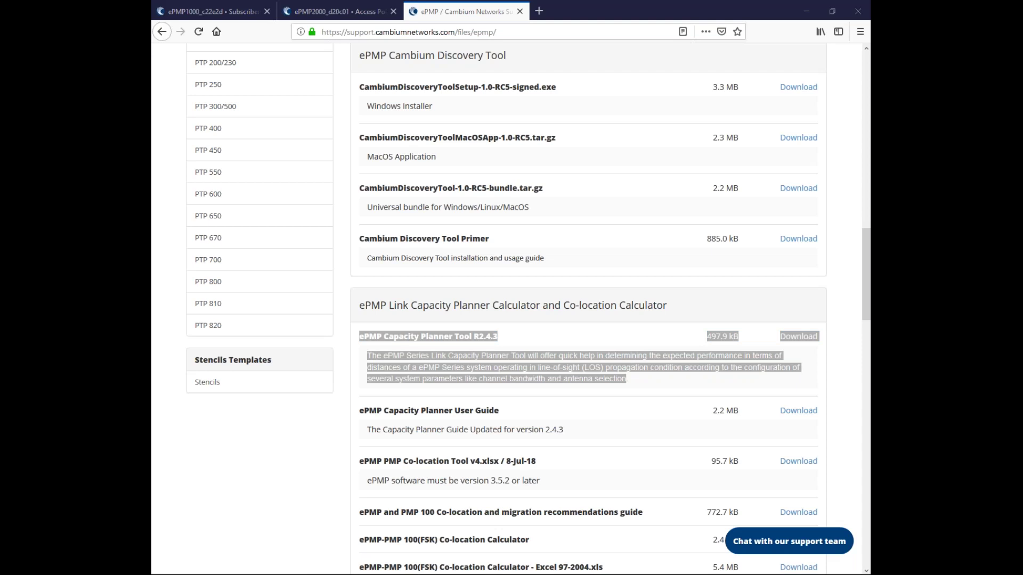
Step: On the ePMP2000 access point, open Configuration > Radio and scroll to Power Control
left_click(314, 22)
left_click(201, 137)
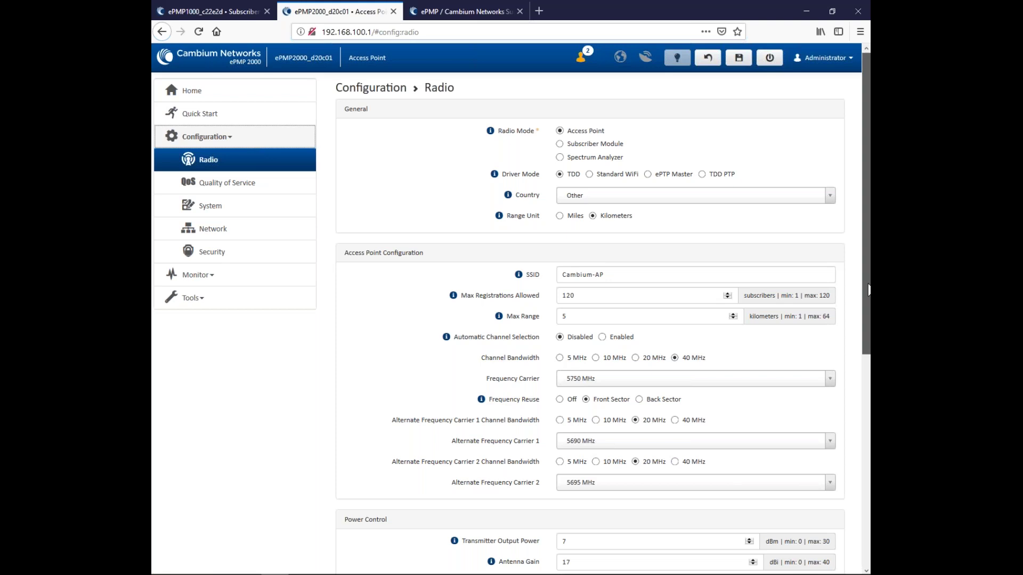
left_click_drag(868, 292, 868, 448)
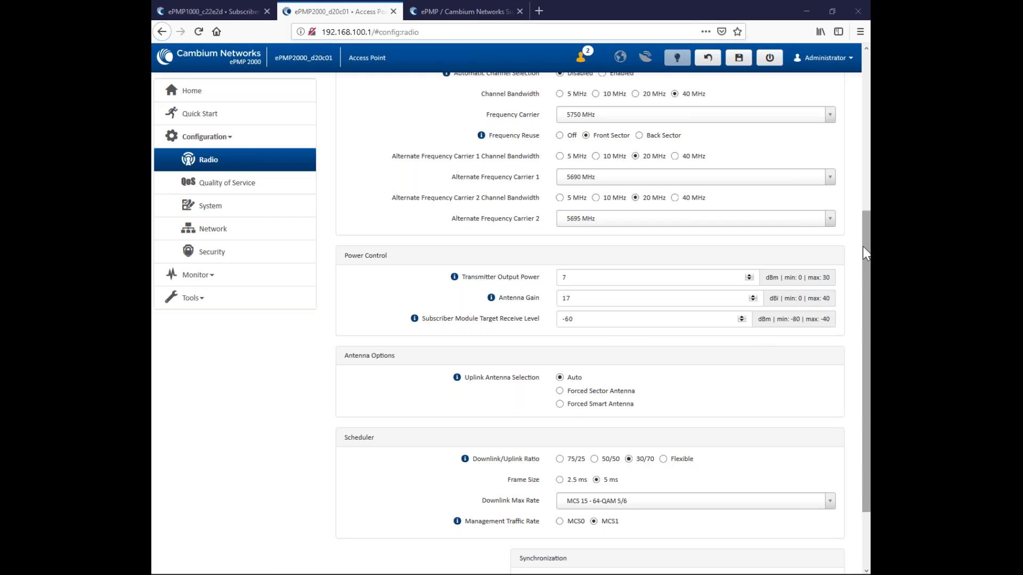
left_click_drag(867, 246, 865, 351)
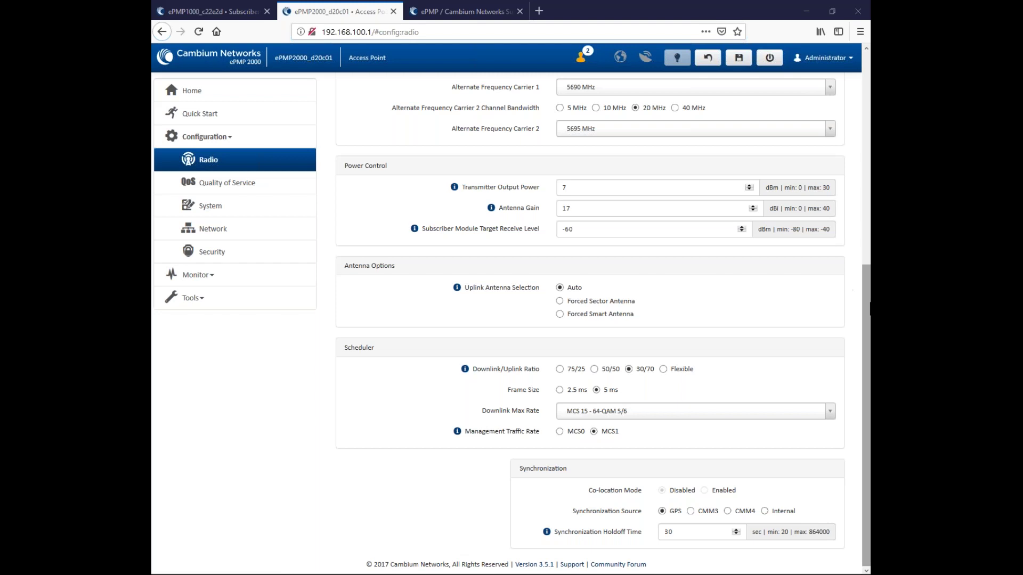
scroll(565, 132, "up", 6)
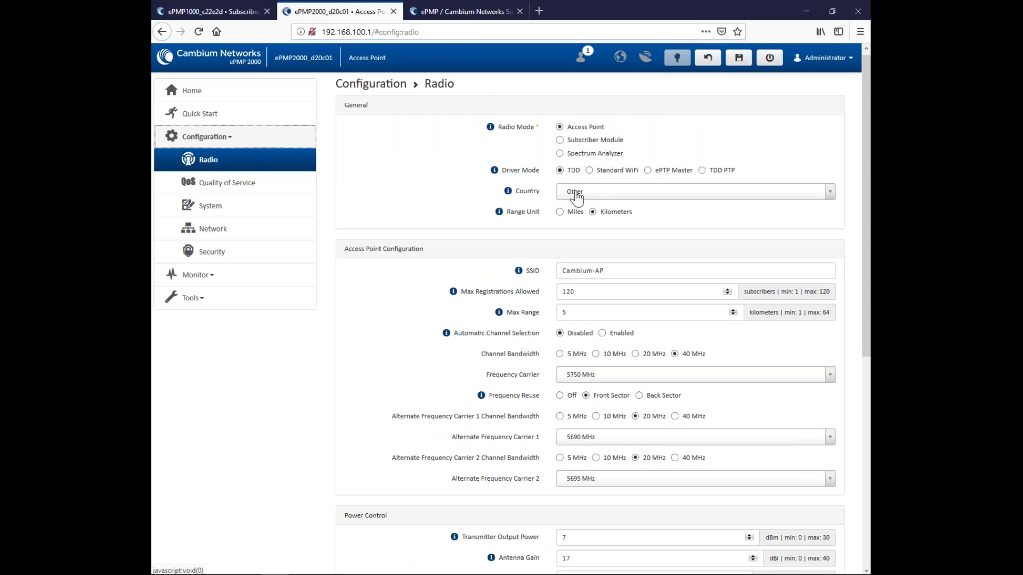
double_click(570, 314)
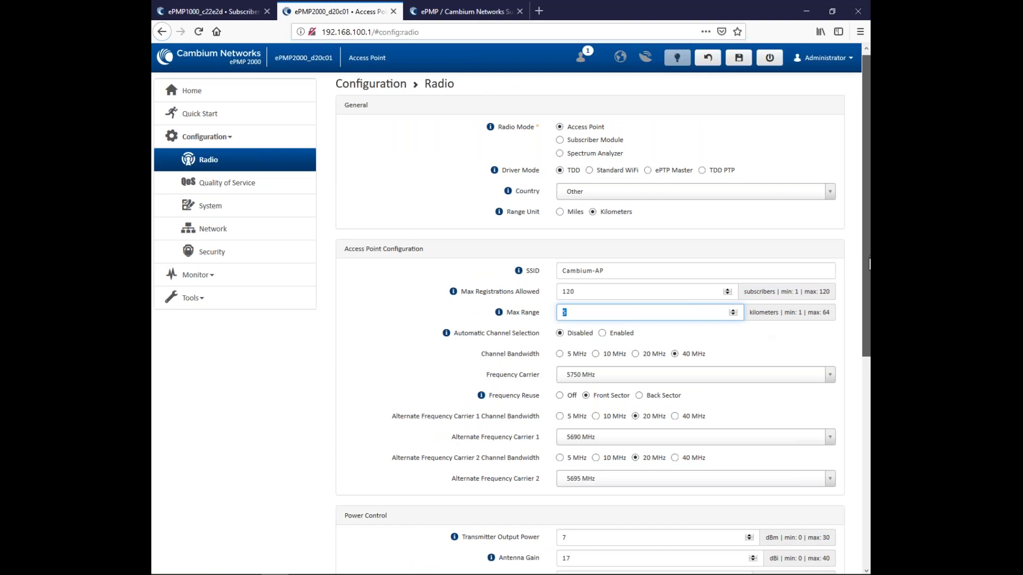
scroll(678, 326, "down", 3)
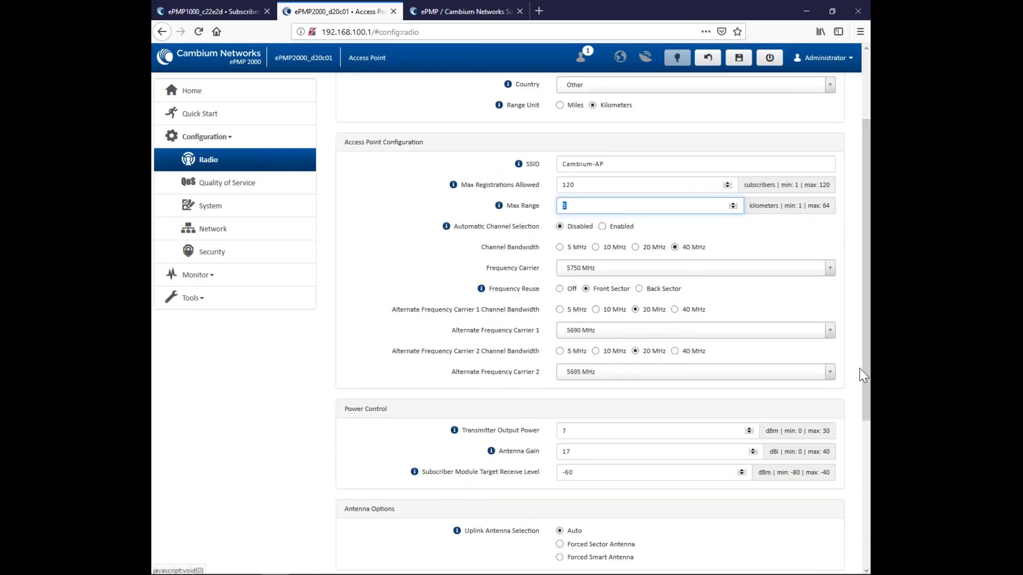
left_click_drag(868, 276, 867, 277)
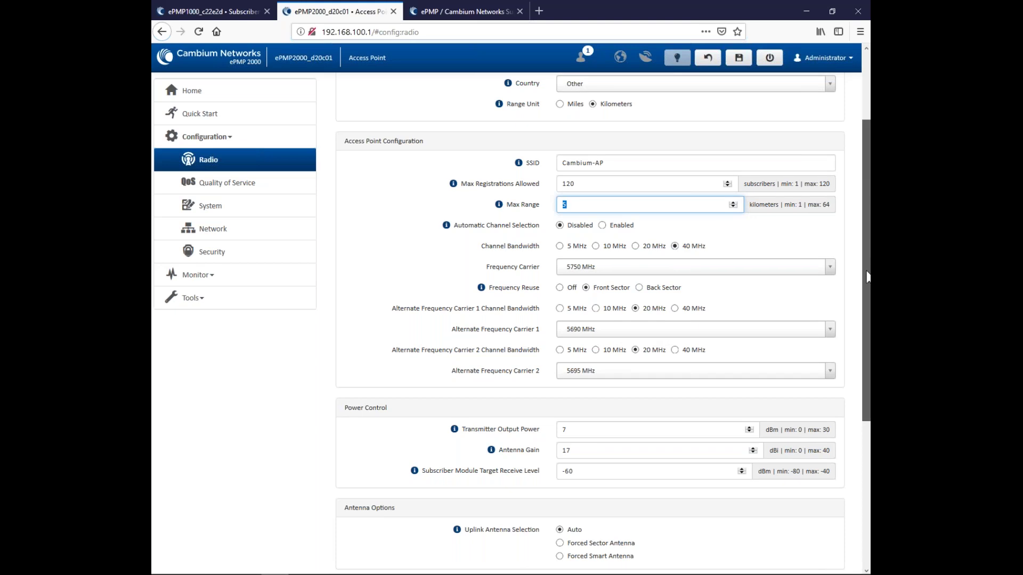
scroll(867, 276, "down", 4)
left_click(569, 322)
double_click(569, 322)
scroll(868, 264, "down", 3)
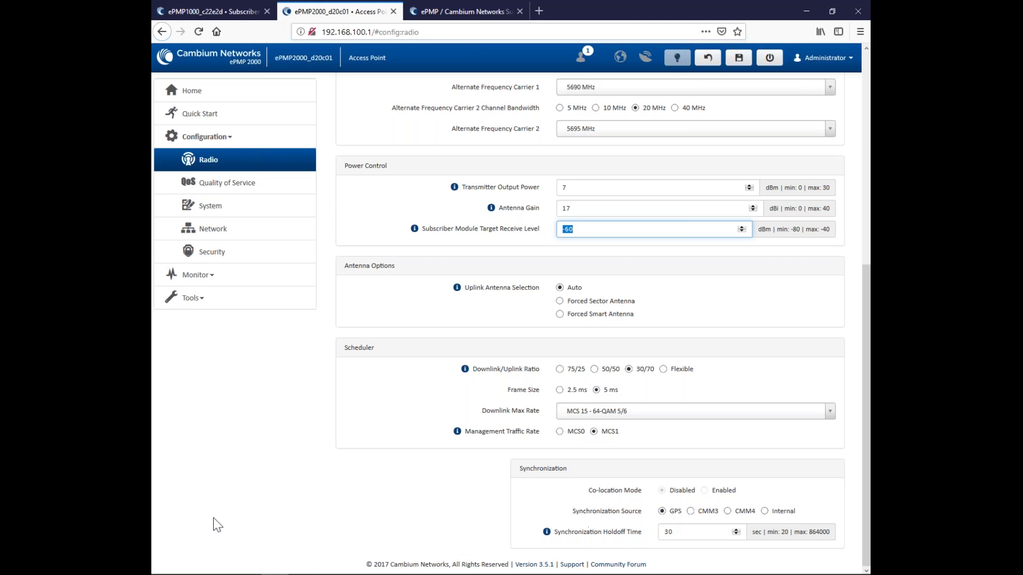
key("alt+Tab")
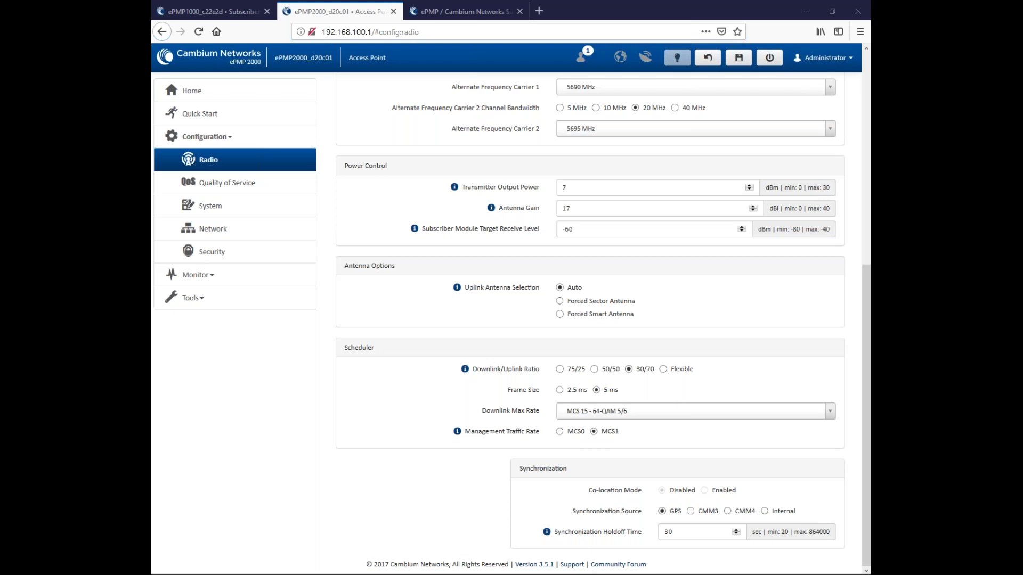
left_click(198, 16)
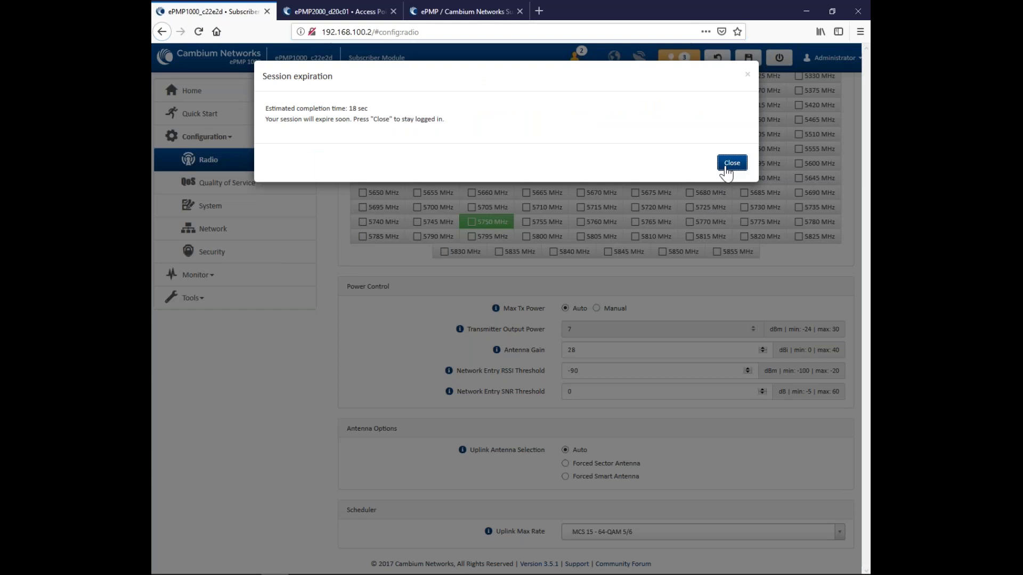
Step: Dismiss the session expiry warning and open Tools > eAlign to read the about -60 dBm RSSI
left_click(726, 165)
left_click(194, 299)
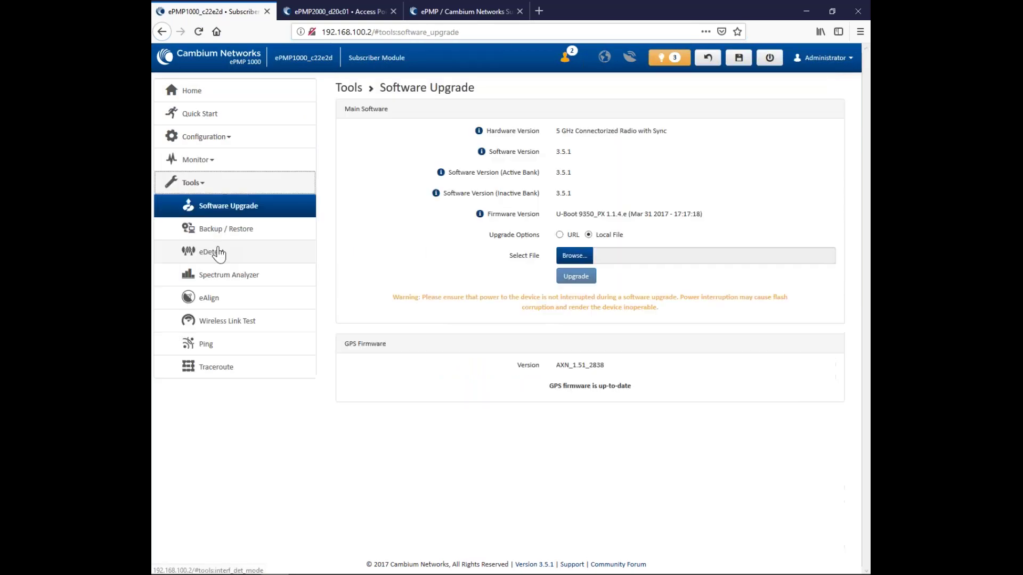
left_click(220, 299)
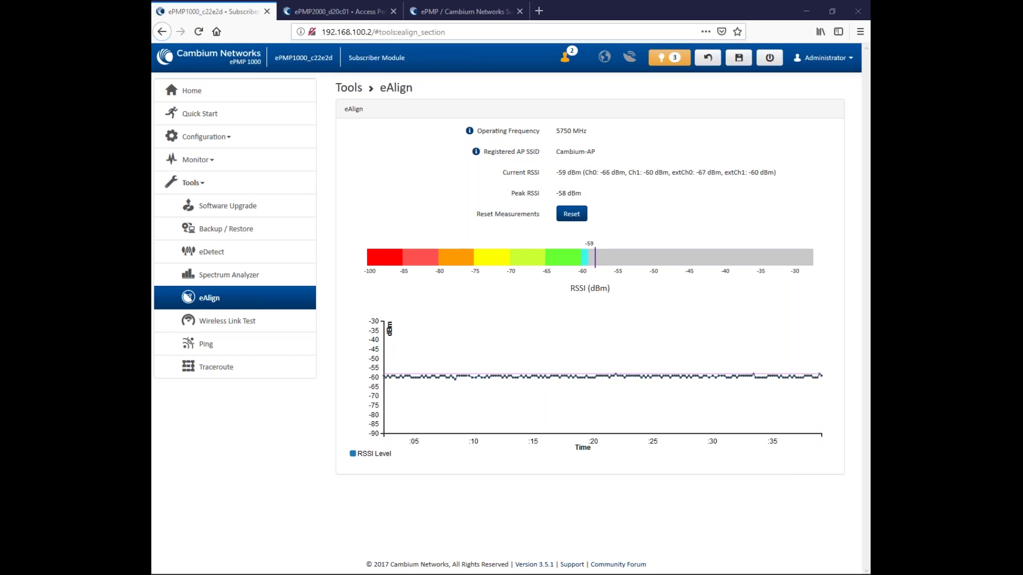
left_click(458, 11)
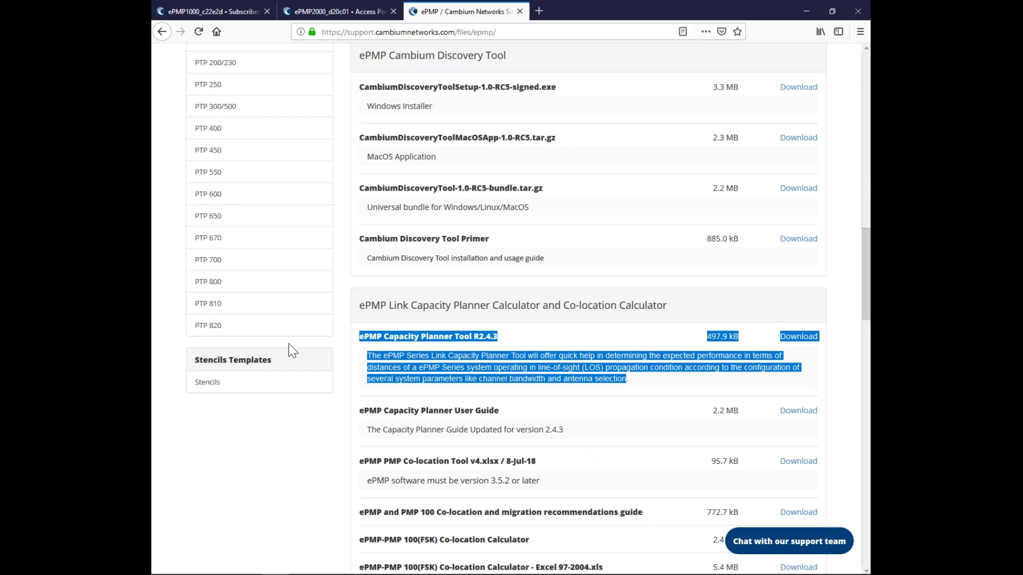
Step: Review the ePMP Capacity Planner Tool R2.4.3 listing, then return to the ePMP1000 tab
key("alt+Tab")
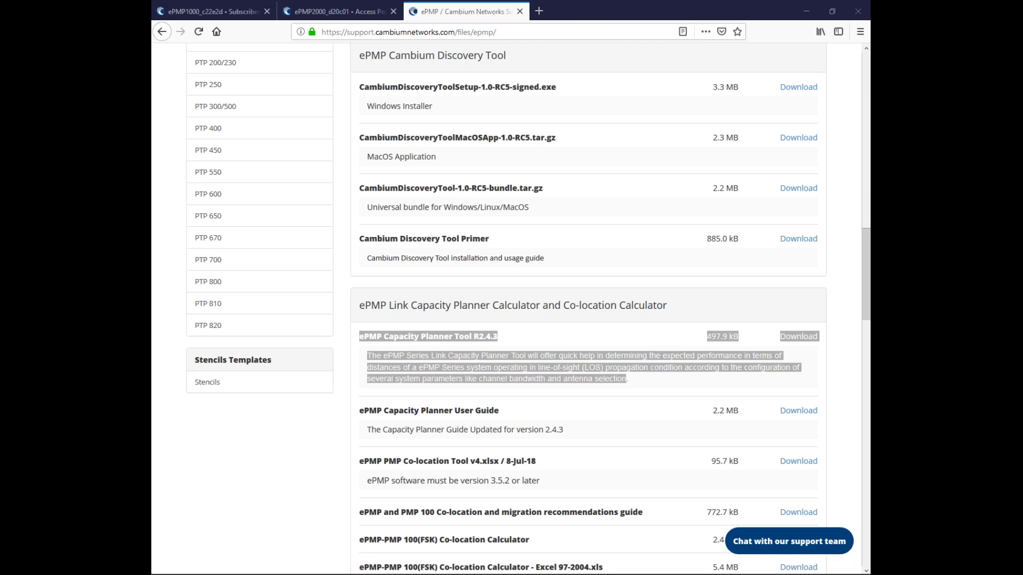
left_click(207, 15)
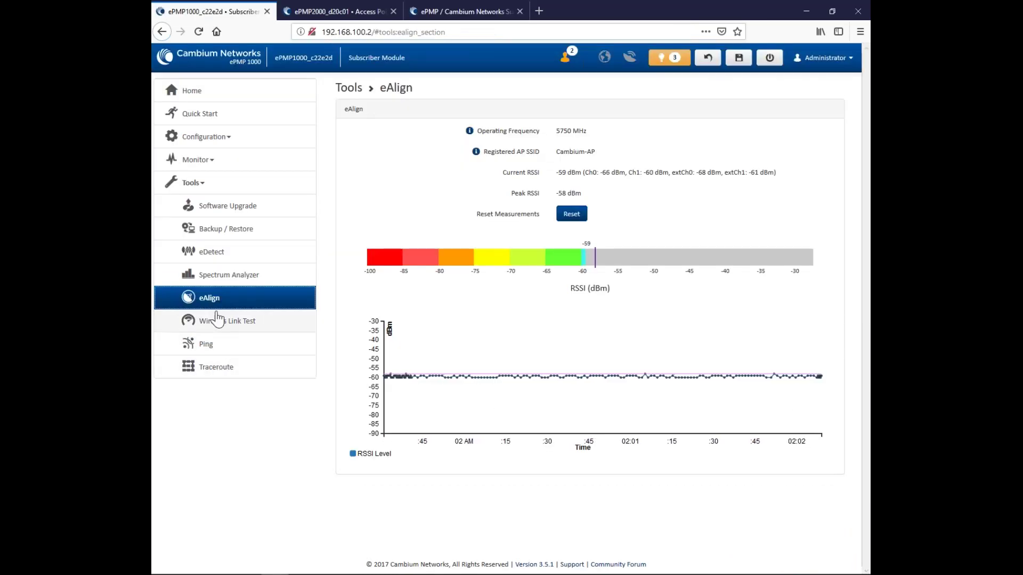
Step: Open Monitor > Wireless and scroll the Available APs table to session time and security
left_click(204, 163)
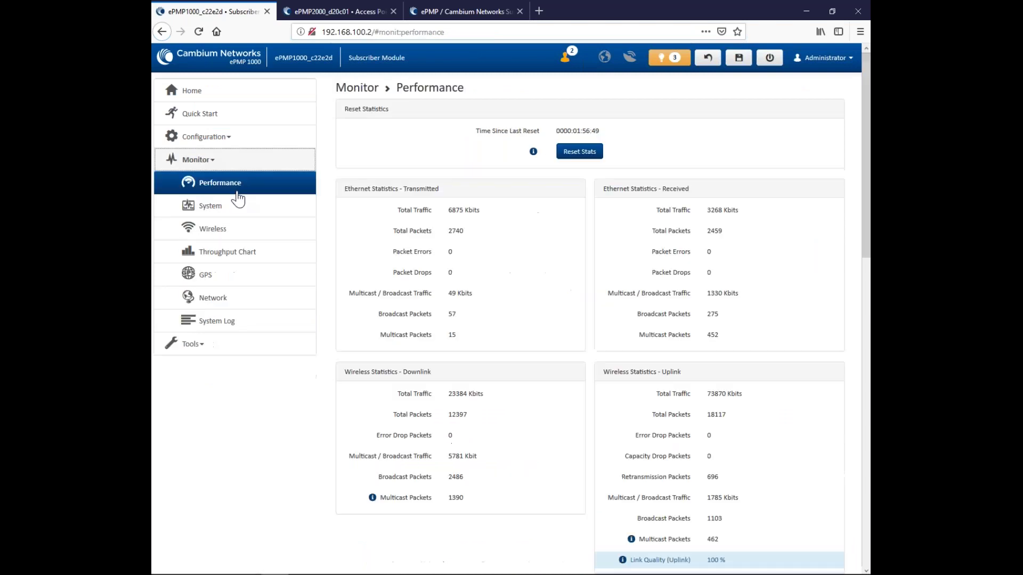
left_click(218, 230)
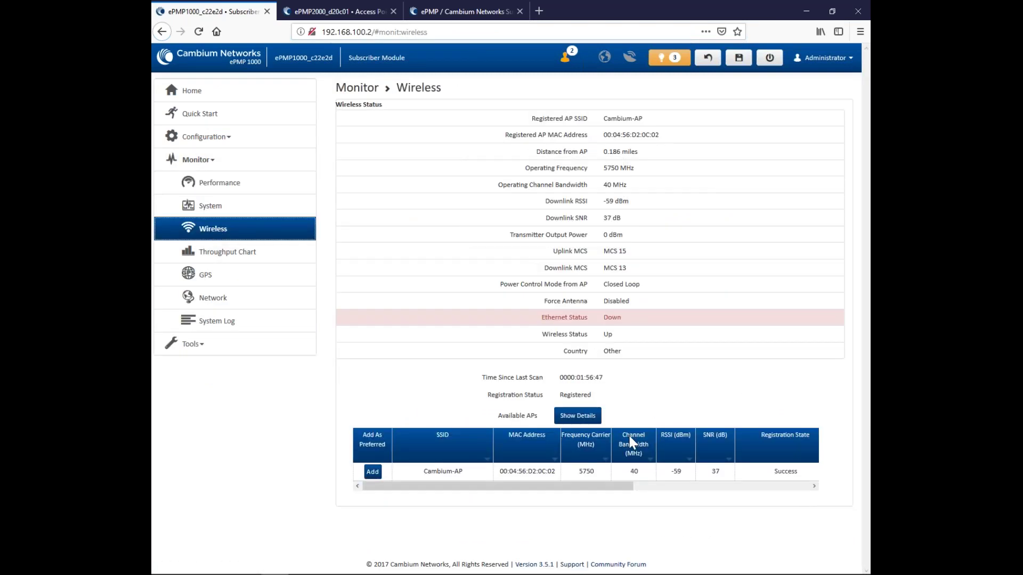
left_click_drag(621, 485, 804, 497)
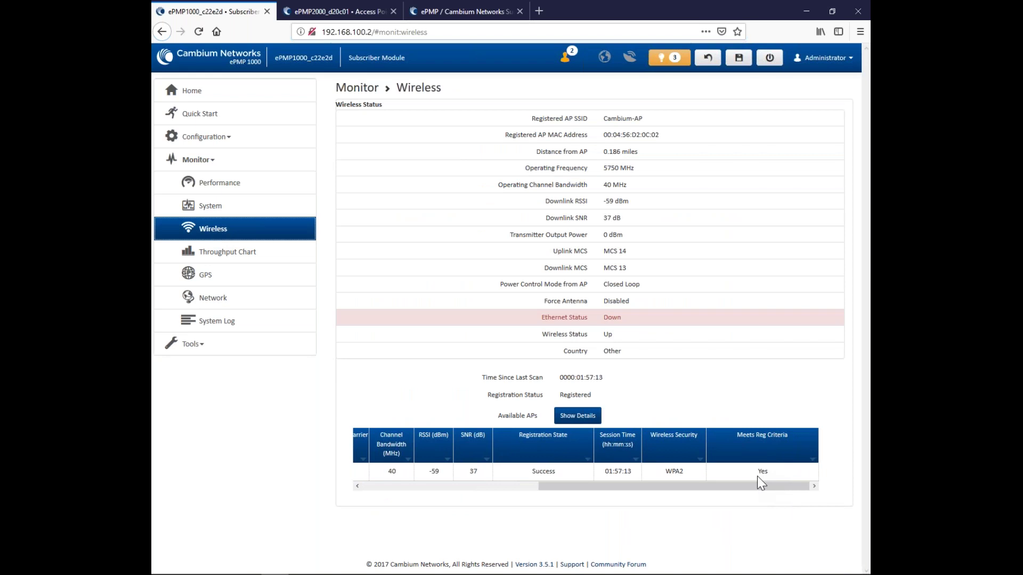
mouse_move(485, 544)
Step: Return to the ePMP2000 access point's Radio configuration to check the -60 dBm SM target receive level
left_click(367, 15)
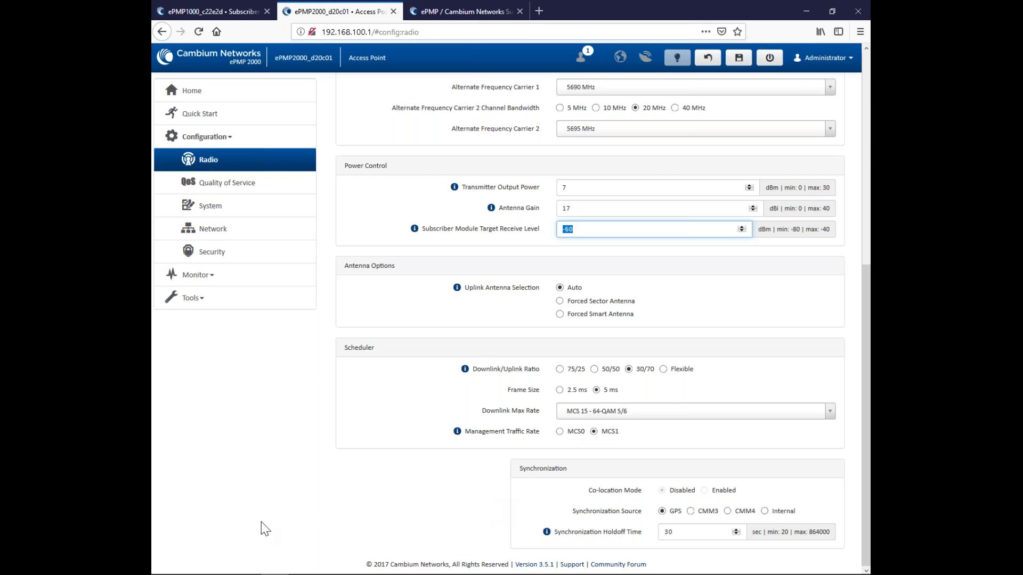
key("alt+Tab")
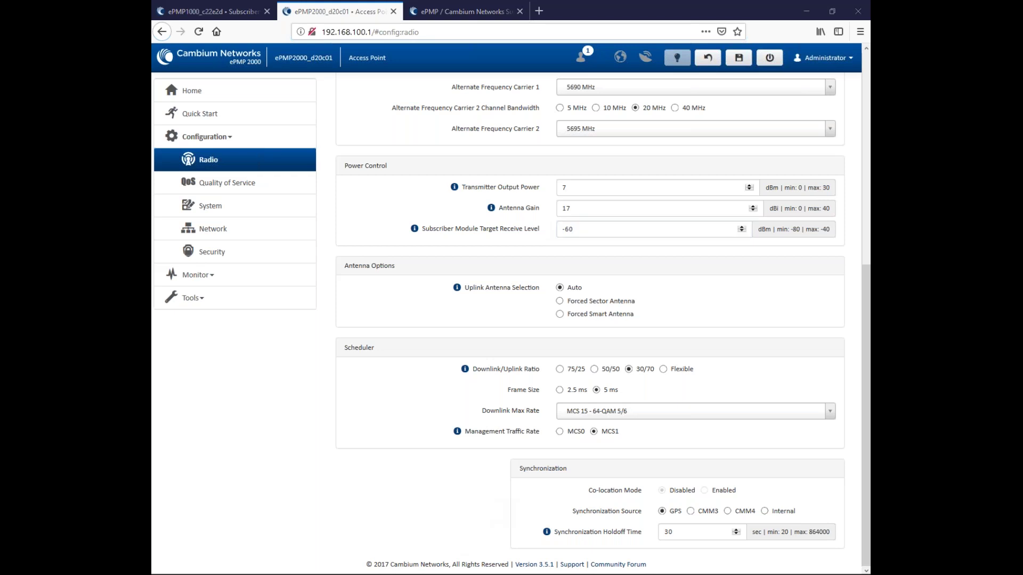